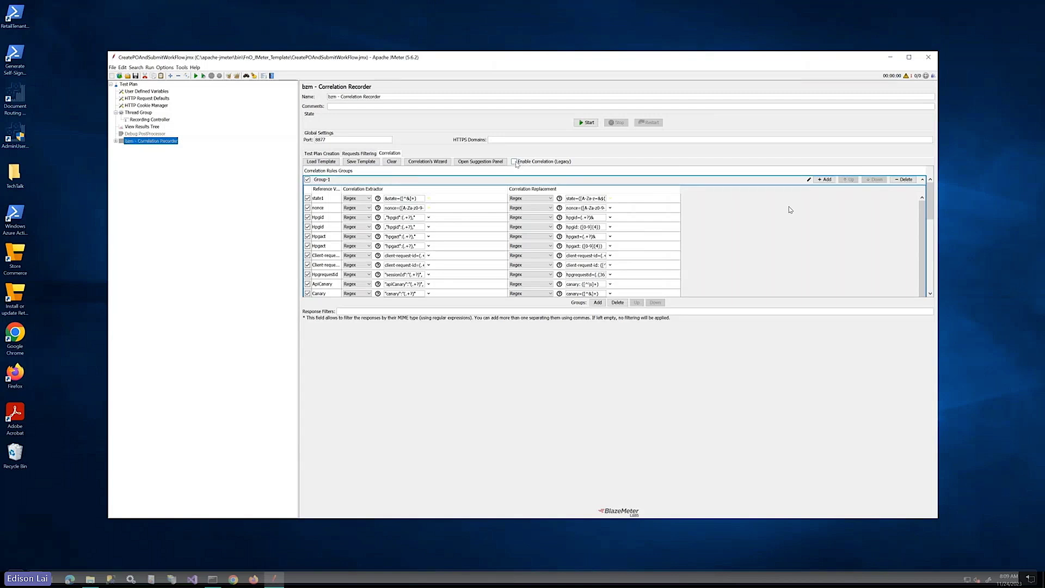
Enable legacy correlation and start recording, keeping correlation rules active and dismissing the Root CA notice
click(515, 162)
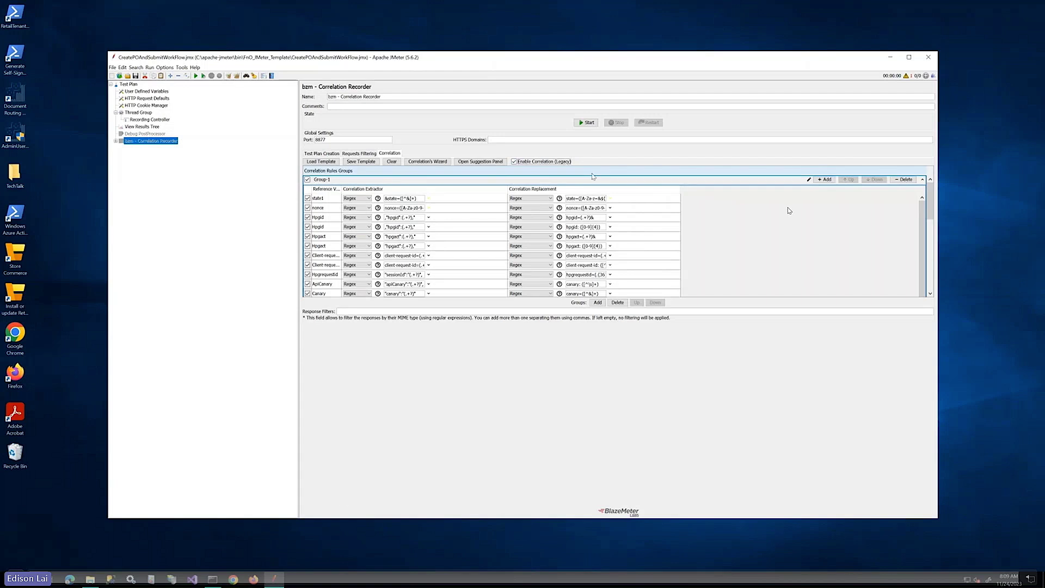
click(587, 123)
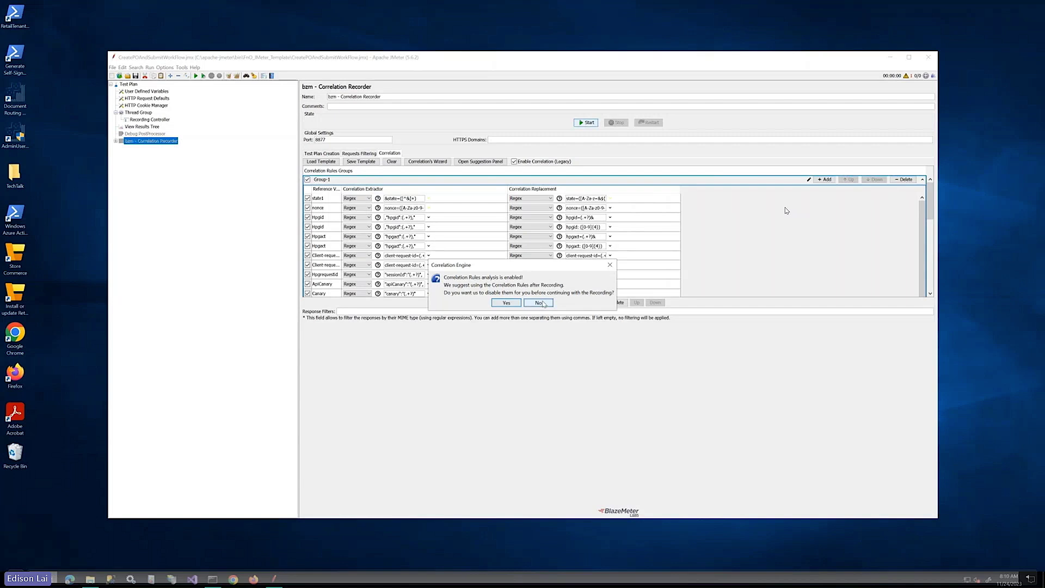
click(538, 302)
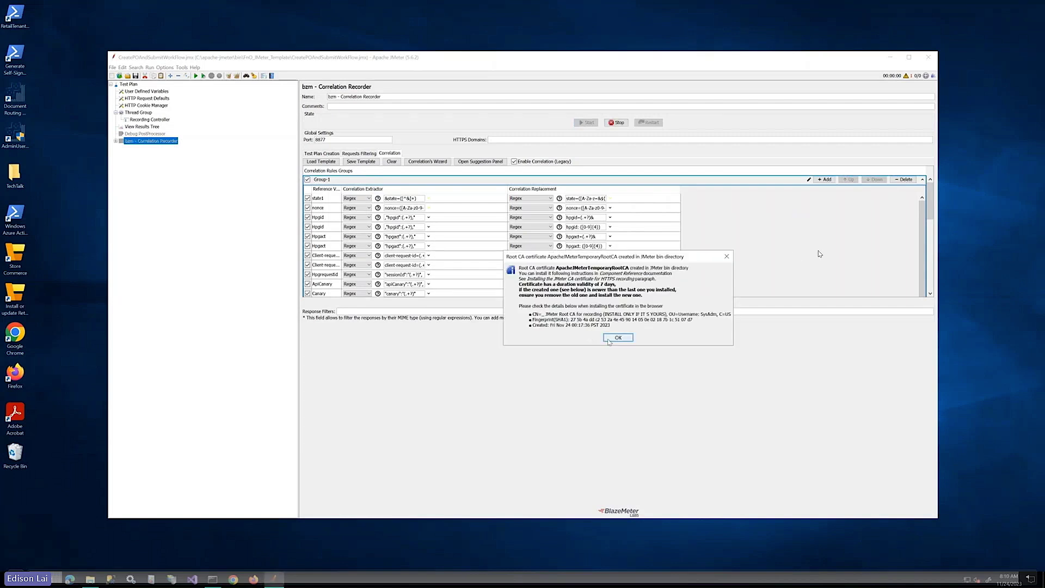
click(609, 339)
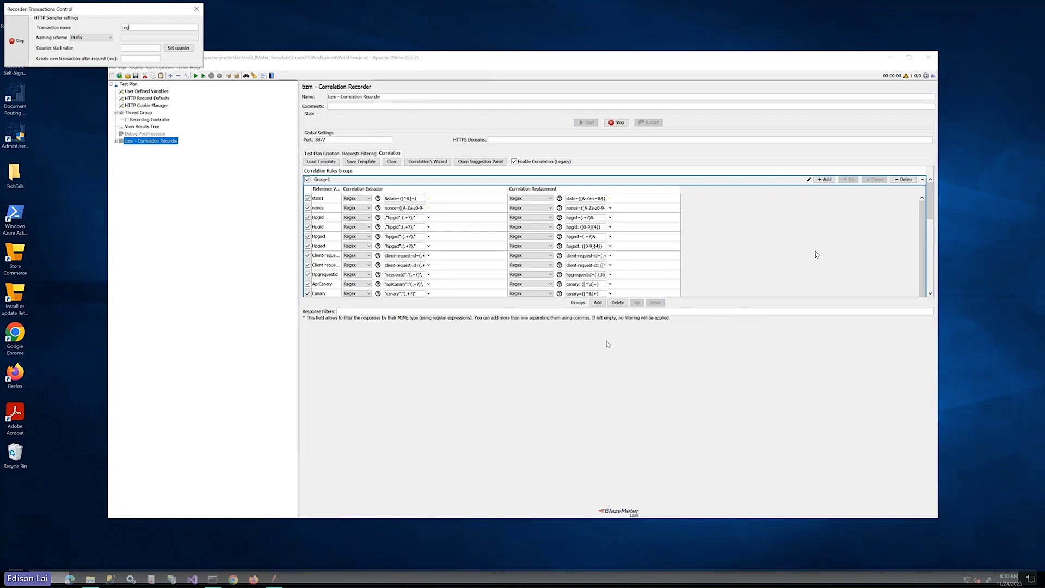
Name the transaction LogIn and load the Finance and Operations sandbox site in Firefox
text(LogIn)
click(252, 580)
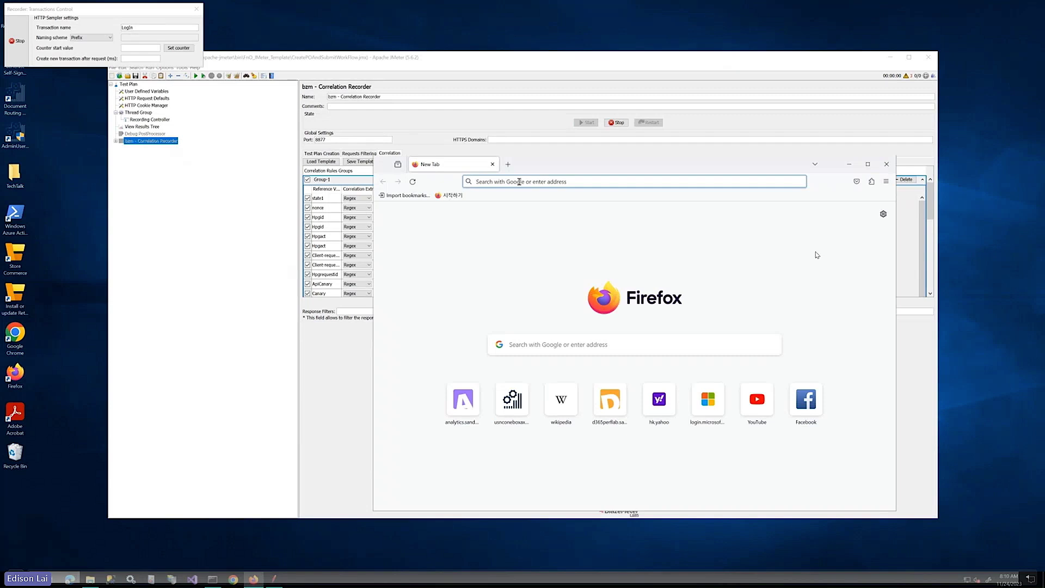
text(a)
key(Return)
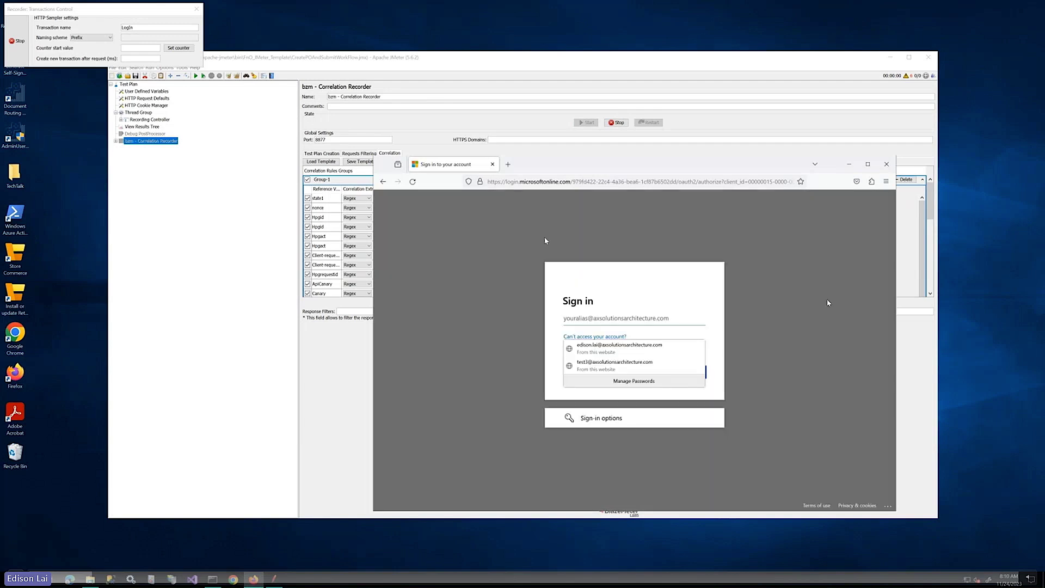
Sign in with the test account and its password, choosing to stay signed in
click(599, 368)
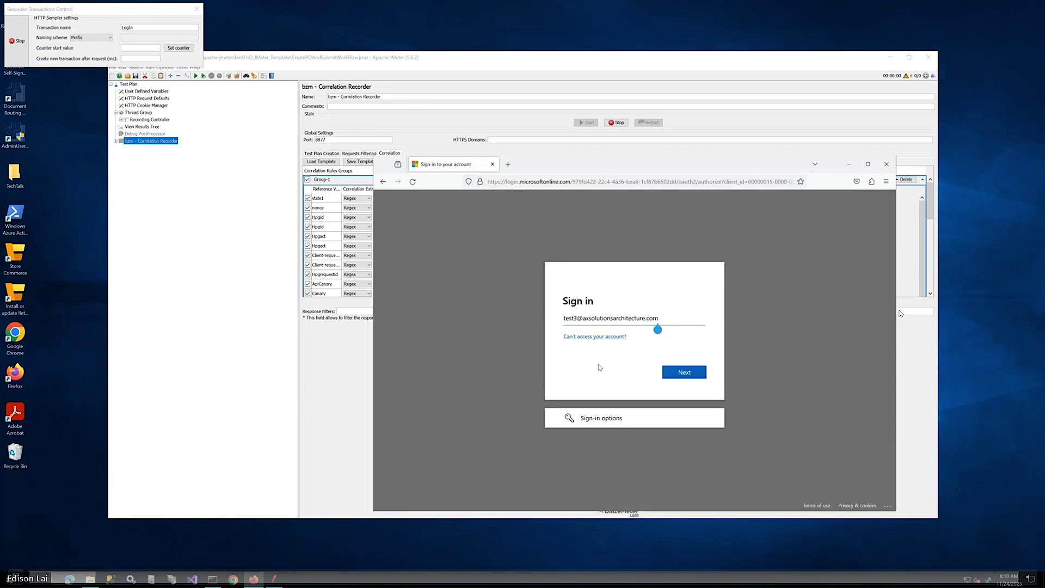
click(682, 377)
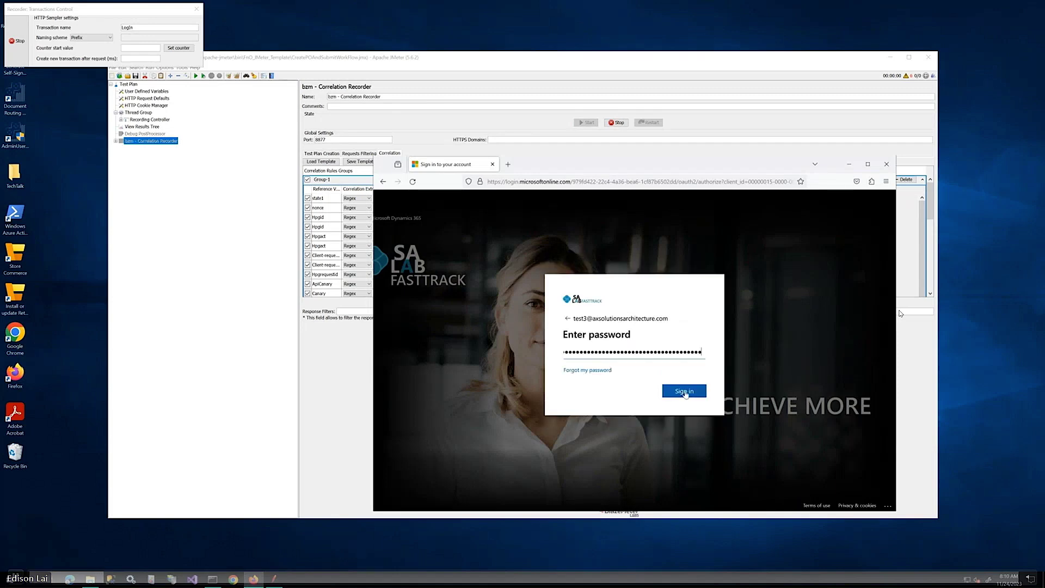
click(685, 393)
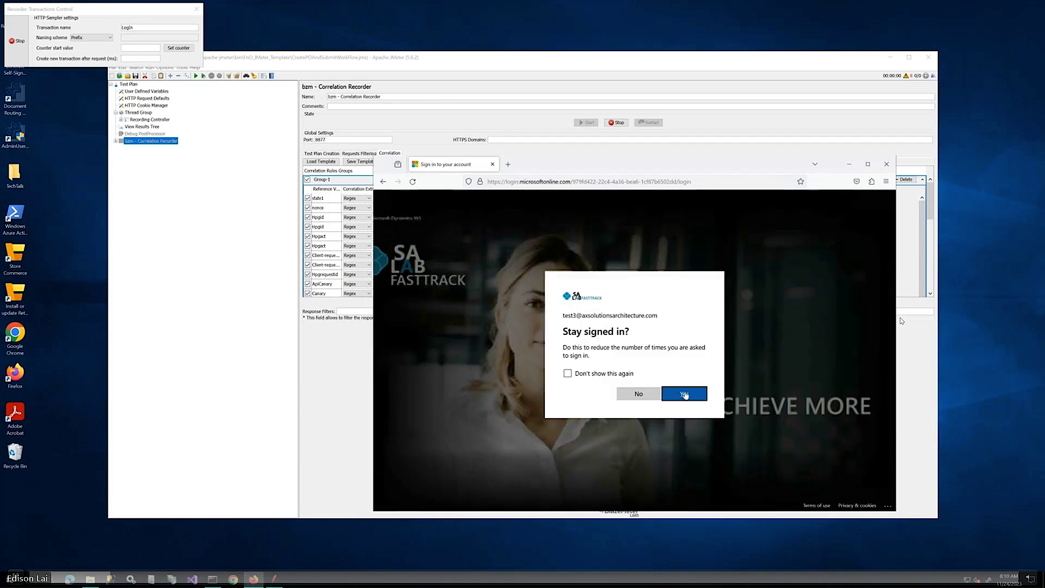
click(684, 394)
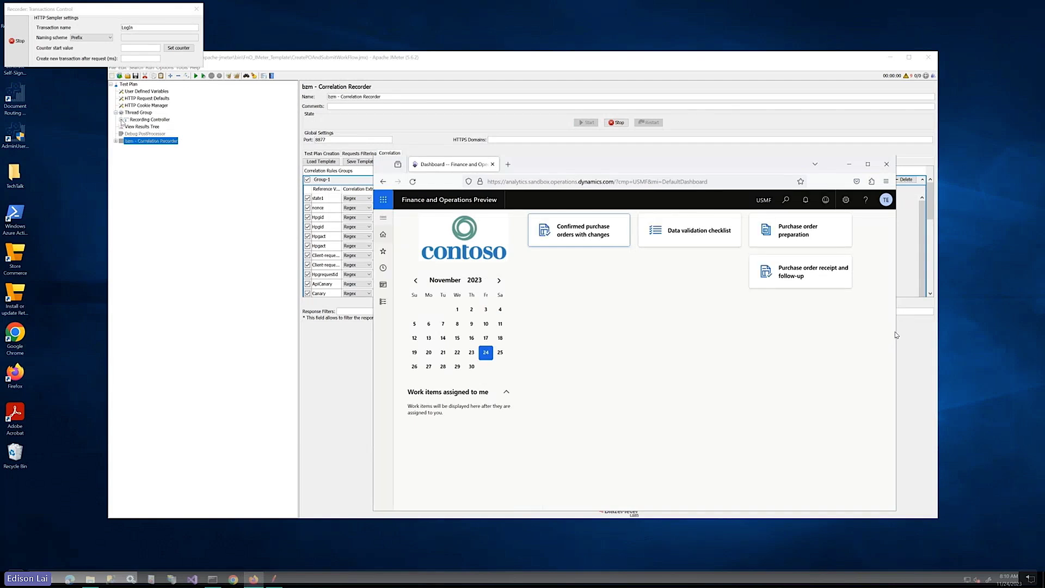
Review the recorded requests and rename the recorder transaction to GoToPOListPage
click(896, 334)
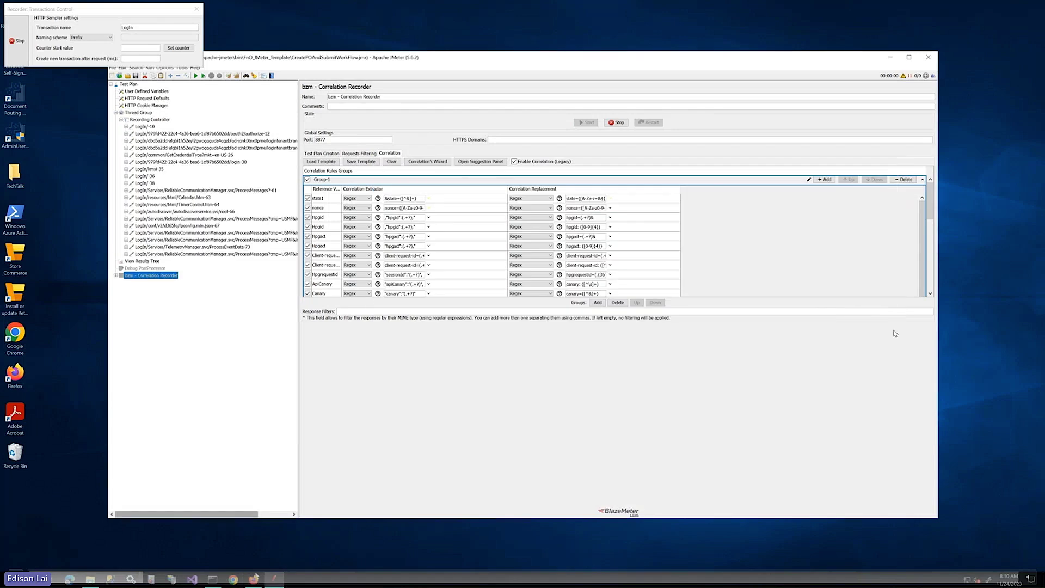
key(alt+Tab)
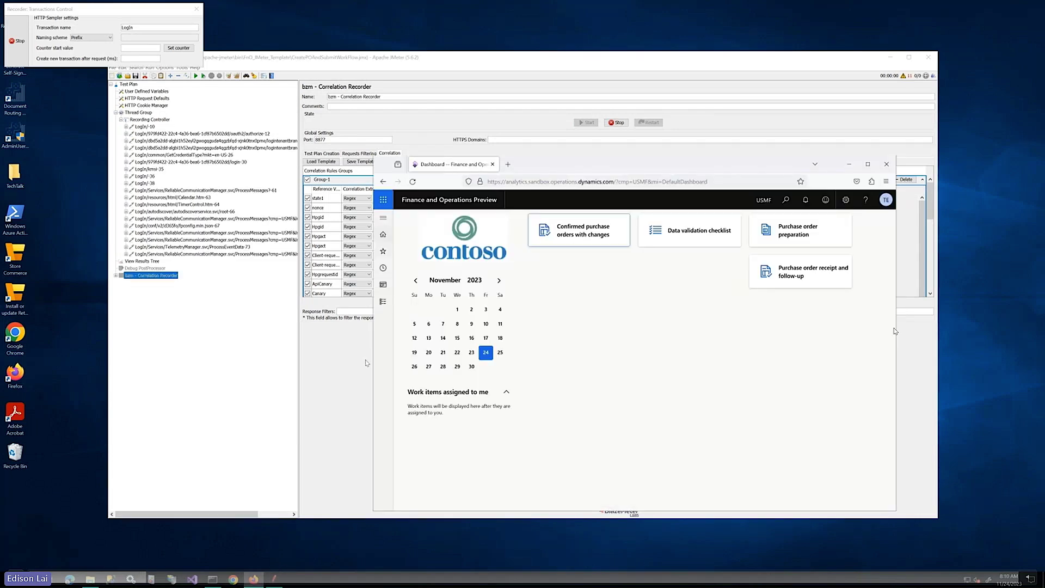
click(144, 27)
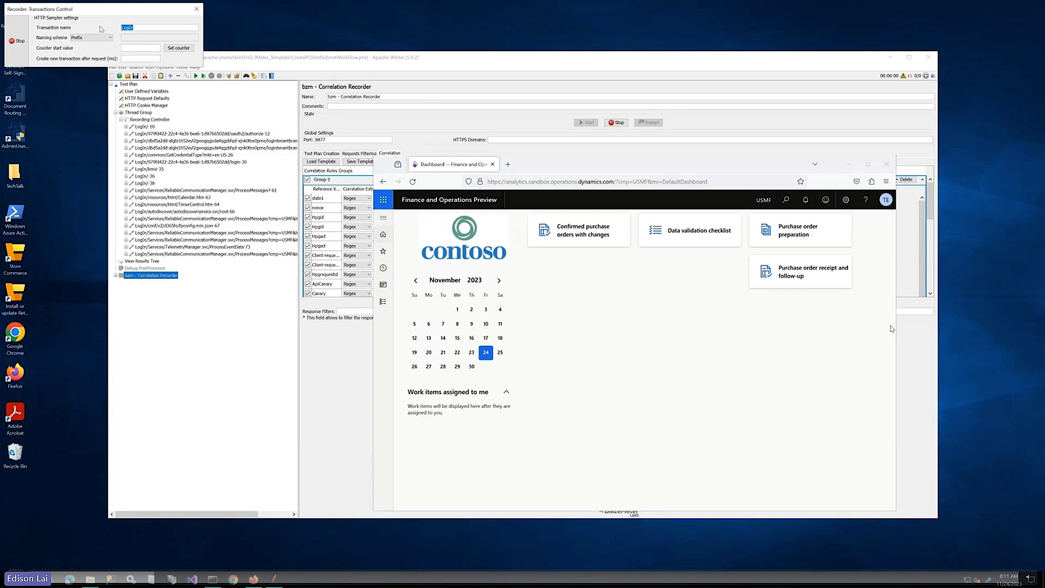
text(GoToPOListPage)
Navigate via Modules > Procurement and sourcing to the All purchase orders list
click(385, 218)
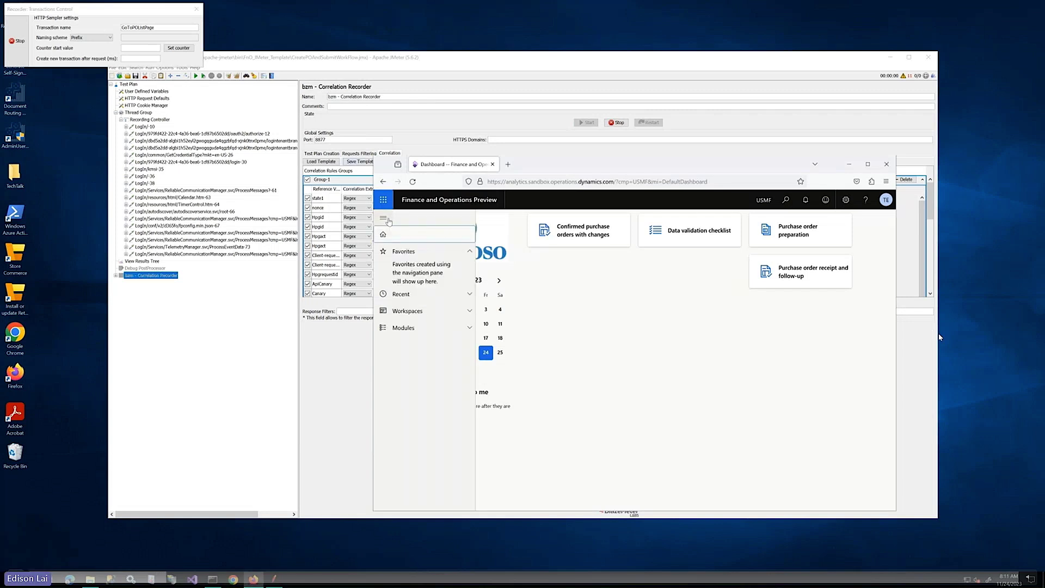
click(406, 328)
scroll(419, 354, down, 1)
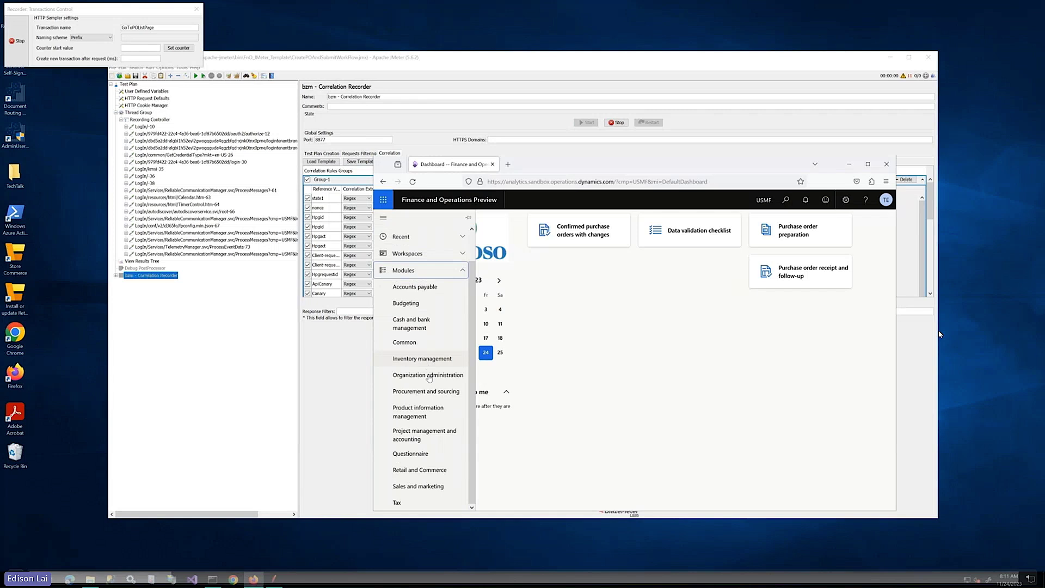
click(429, 392)
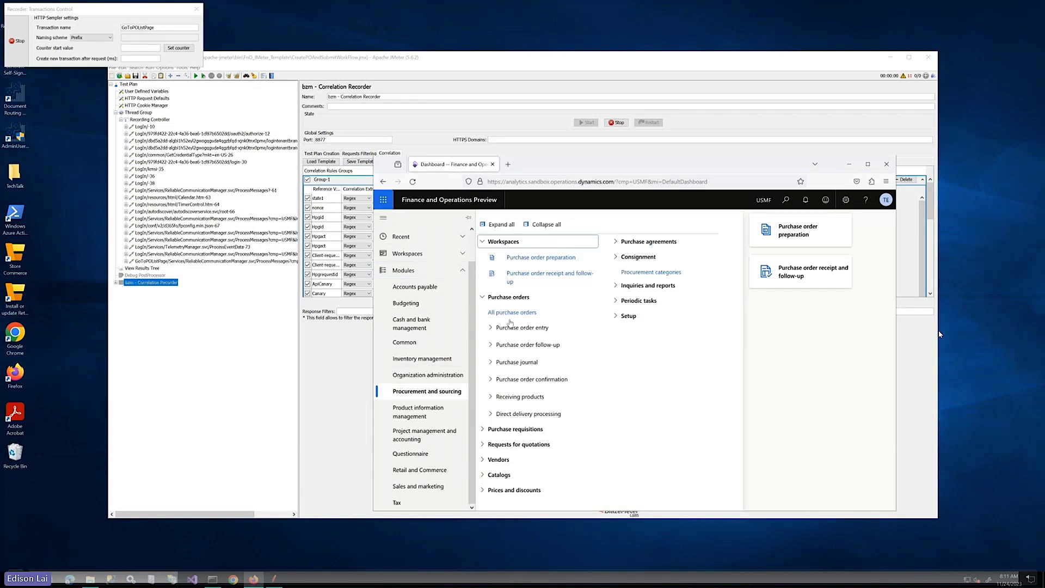
click(511, 316)
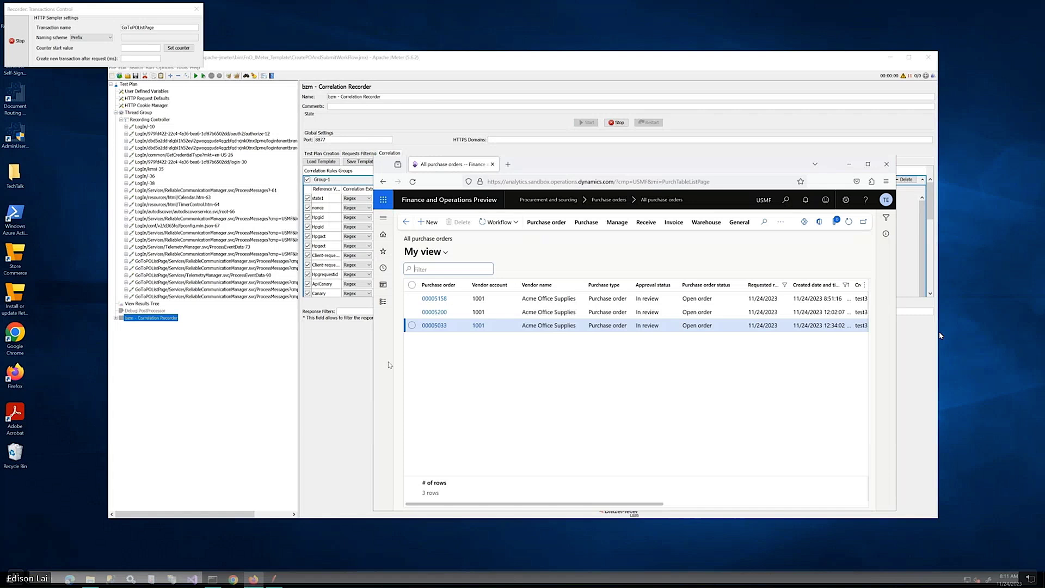
Rename the transaction CreatePO and create a new purchase order for vendor account 1001
drag(157, 28, 116, 28)
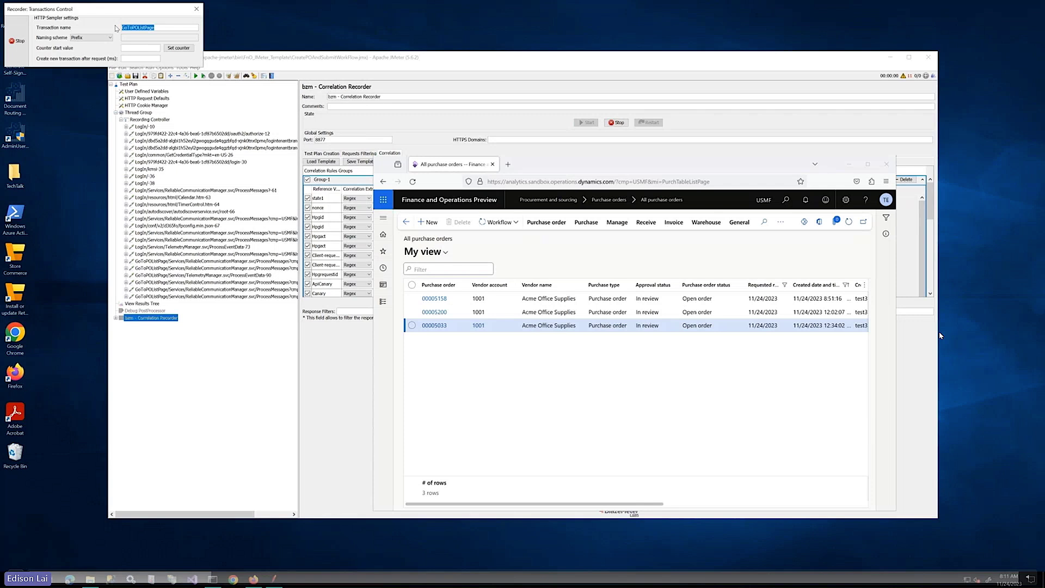
text(CreatePO)
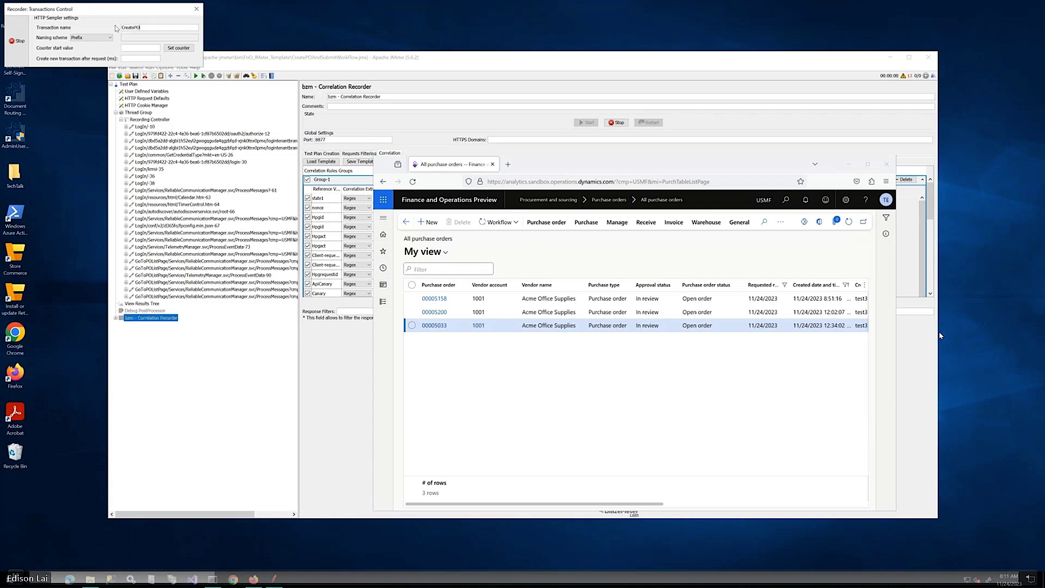
click(434, 228)
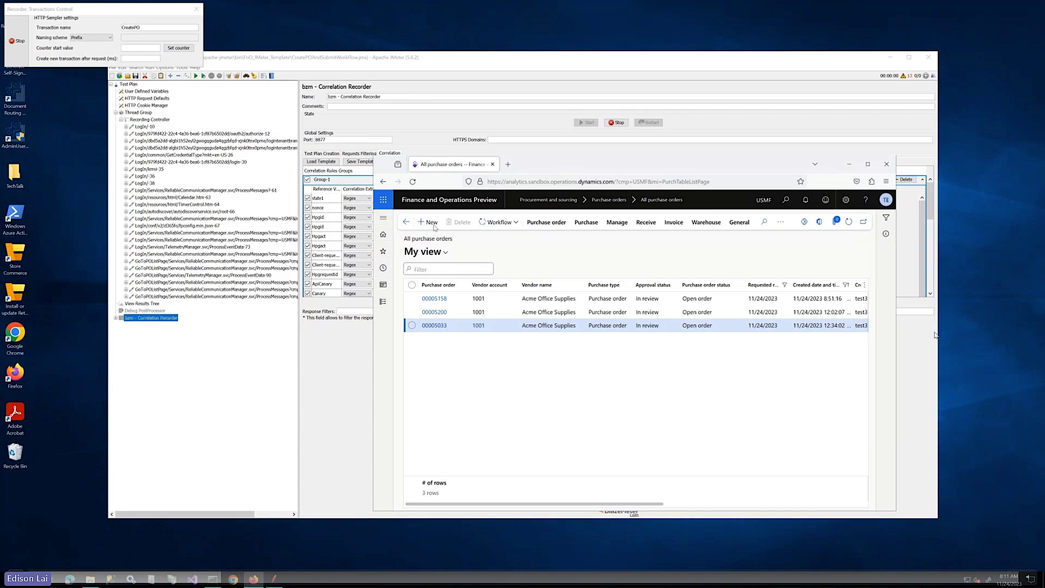
click(432, 223)
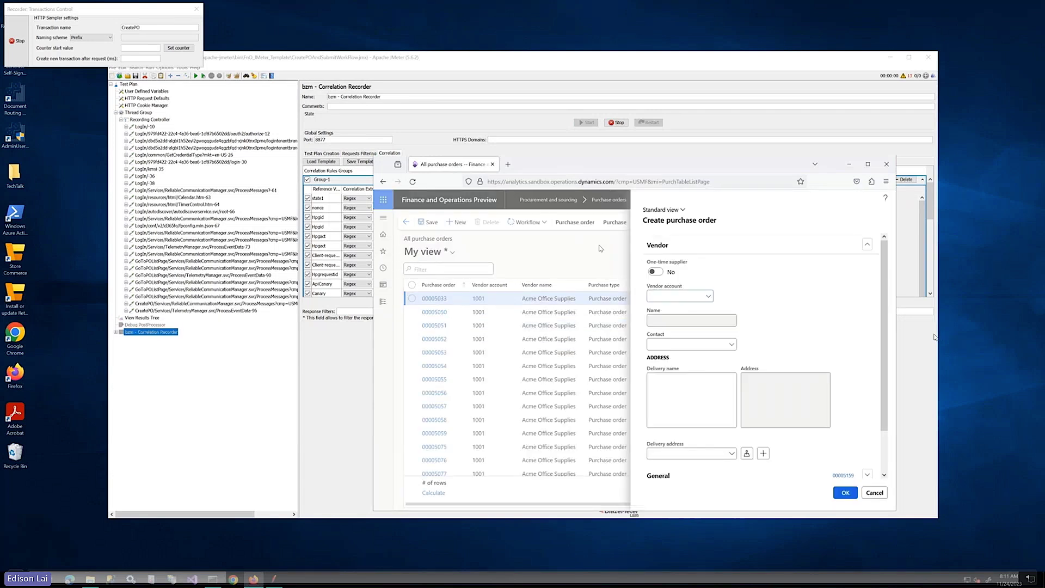
text(1001)
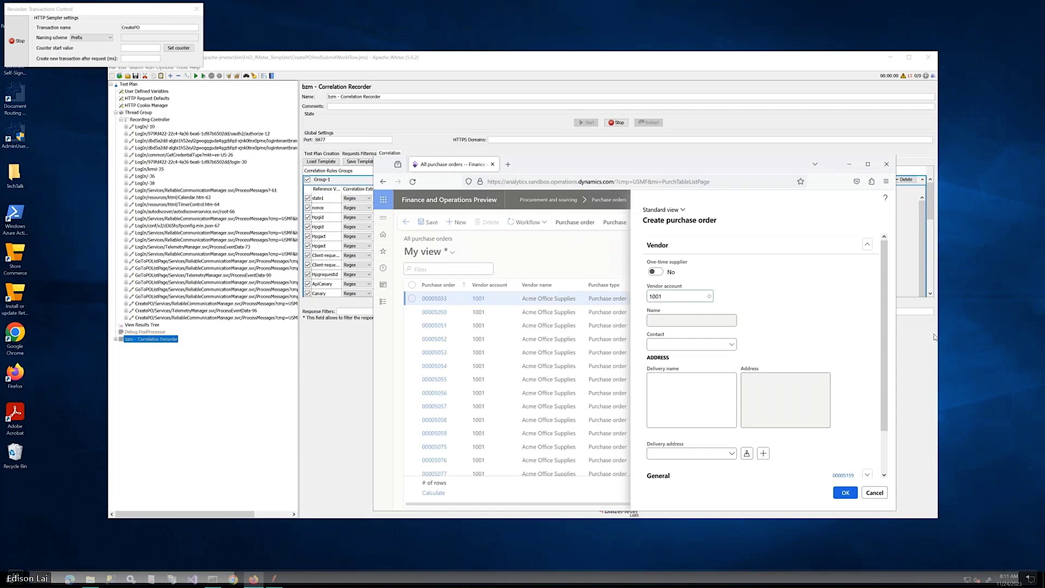
key(Tab)
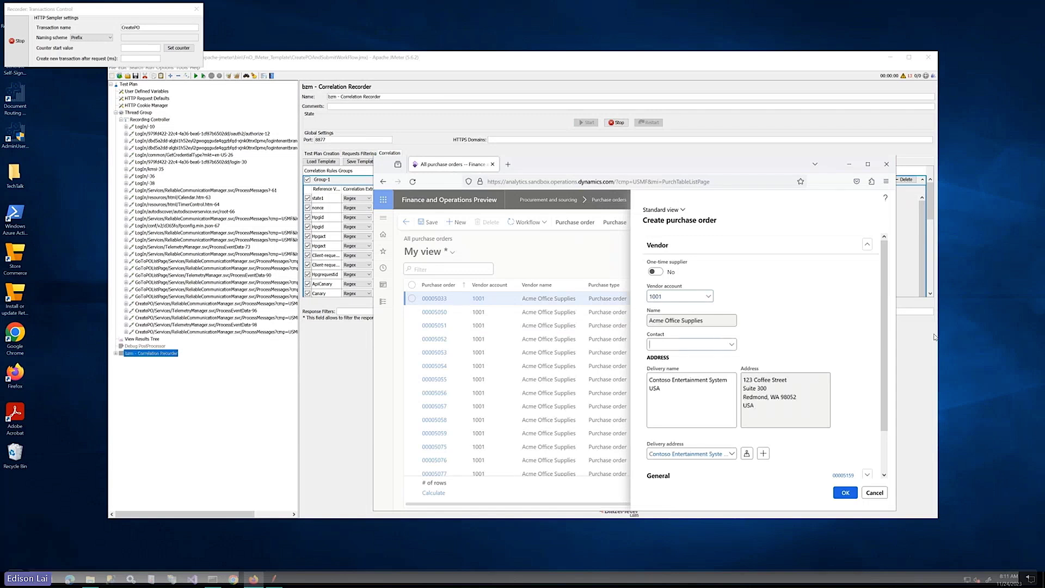
key(Tab)
key(Tab)
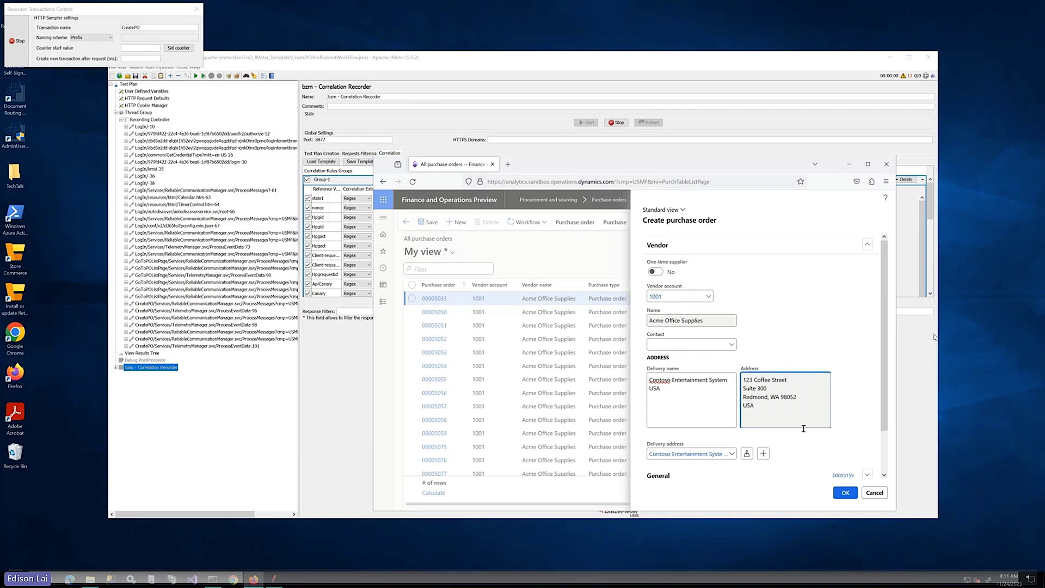
click(845, 493)
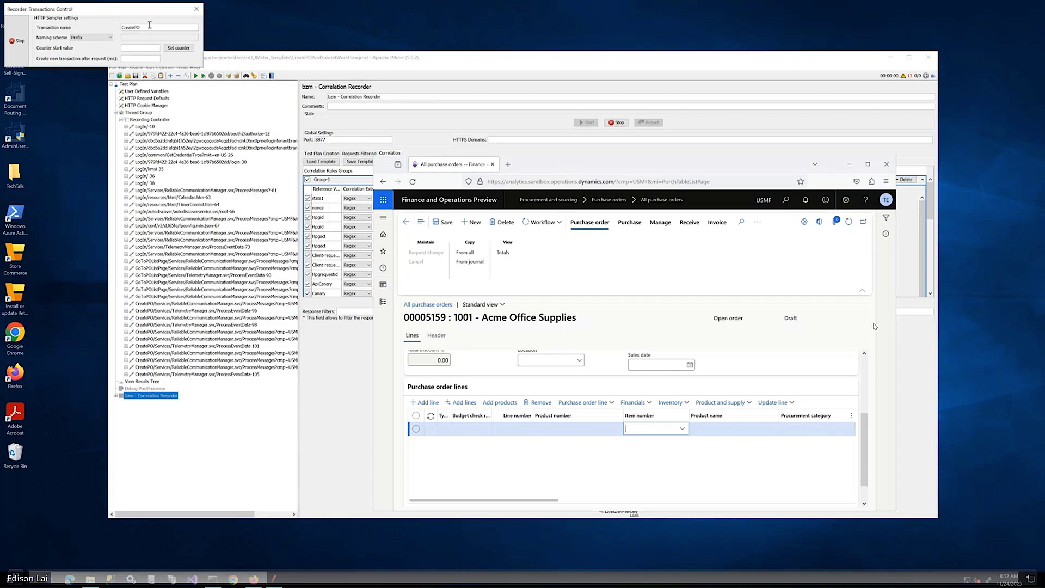
Rename the recorder transaction to 'AddFistLineDetai'
click(152, 27)
drag(152, 26, 115, 30)
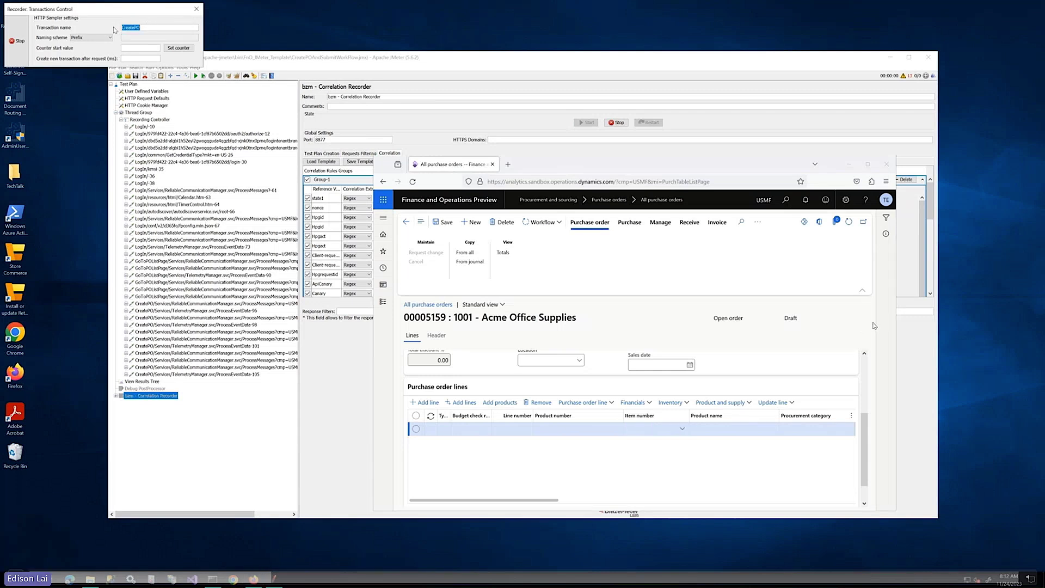
text(AddFistLineD)
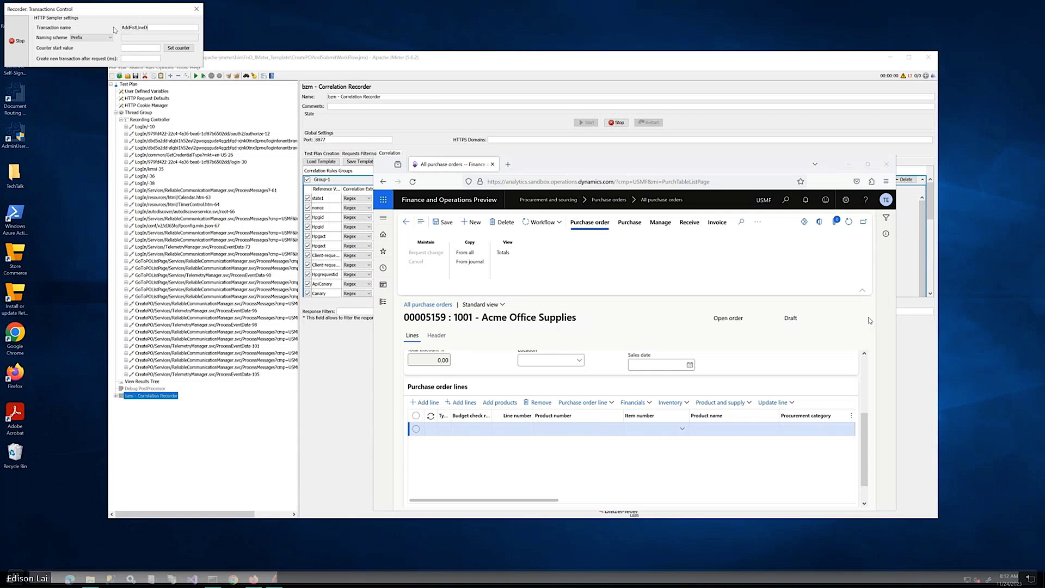
text(etail)
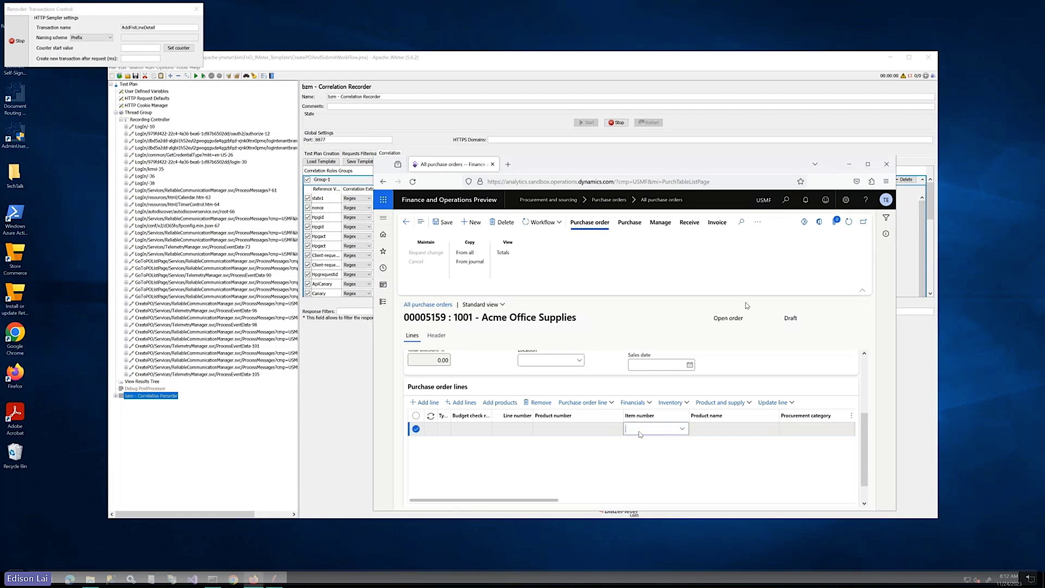
Enter item 1000 with site 1, warehouse 11, quantity 10, then rename the transaction AddNewLine
text(10)
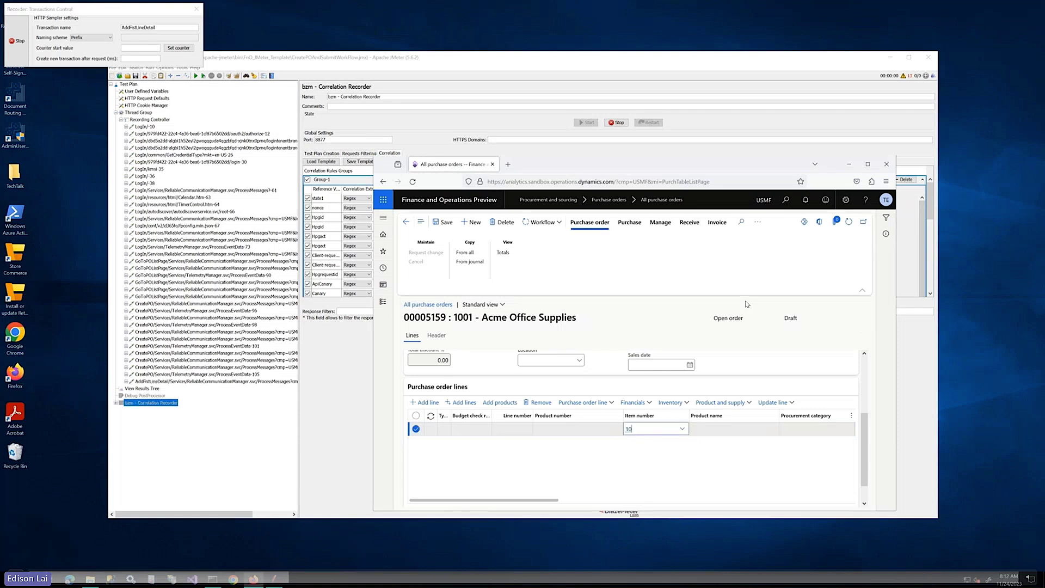
text(00)
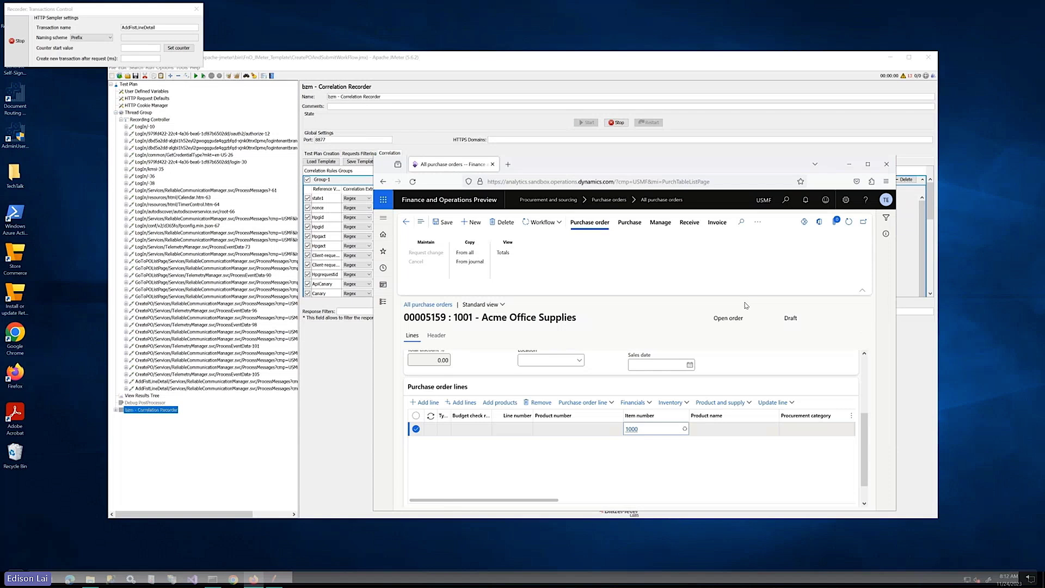
key(Tab)
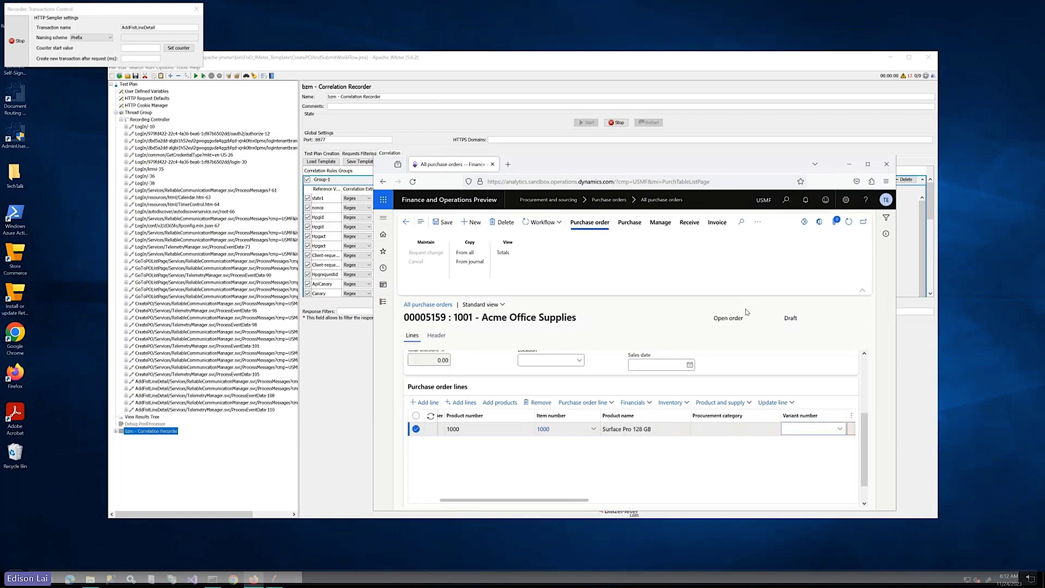
key(Tab)
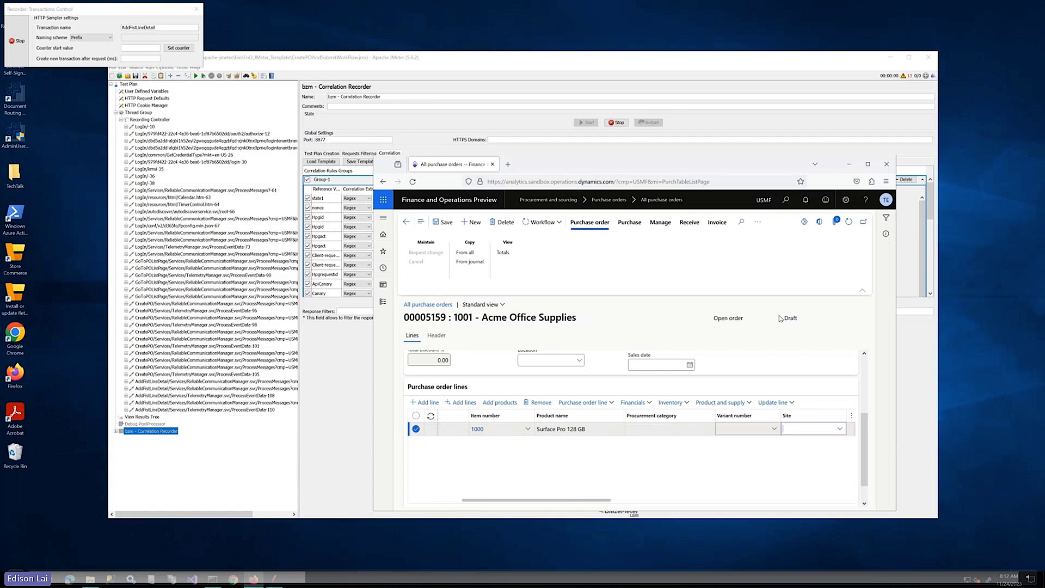
text(1)
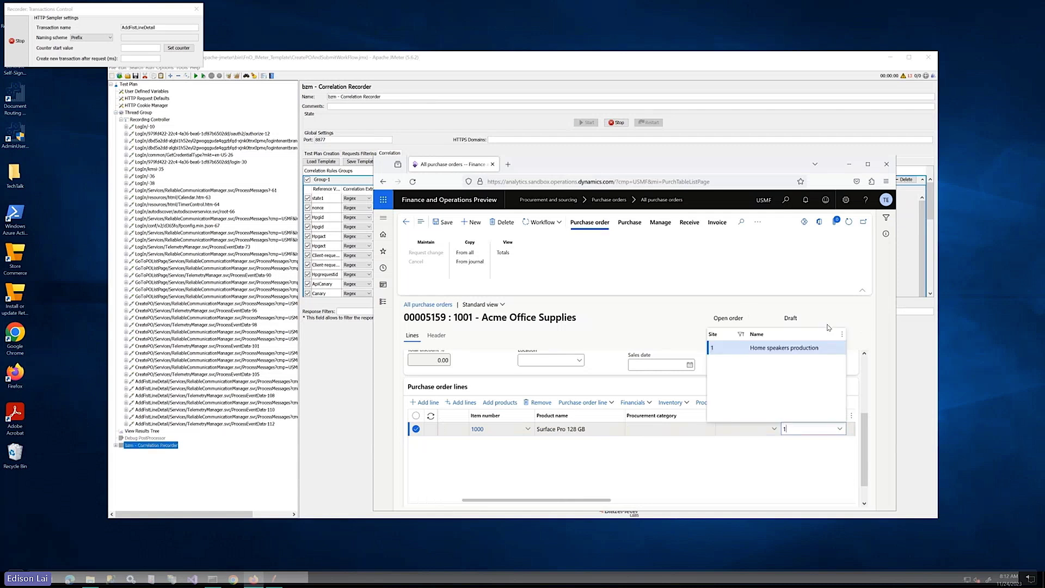
key(Tab)
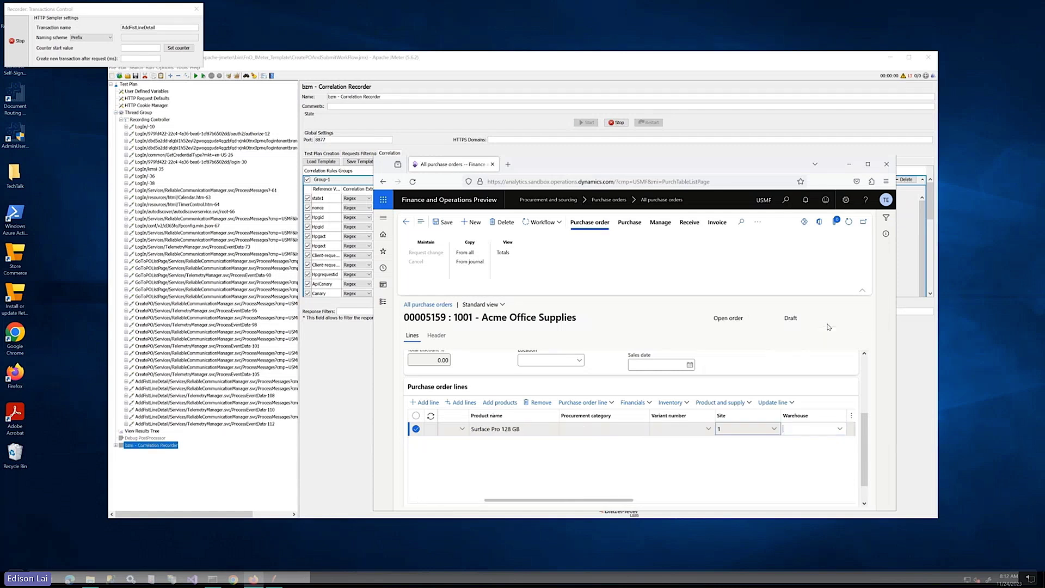
text(11)
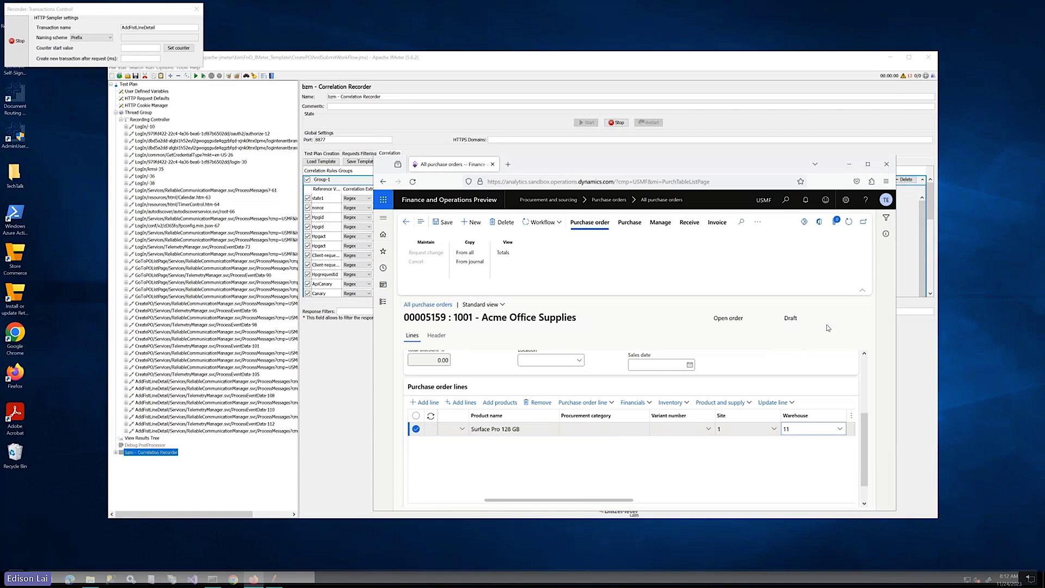
key(Tab)
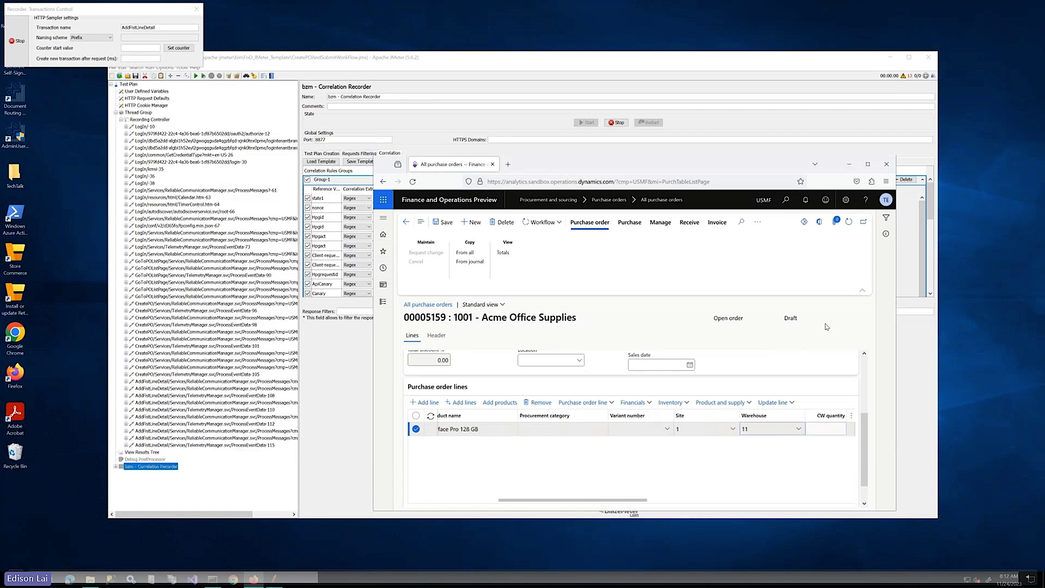
key(Tab)
key(Tab)
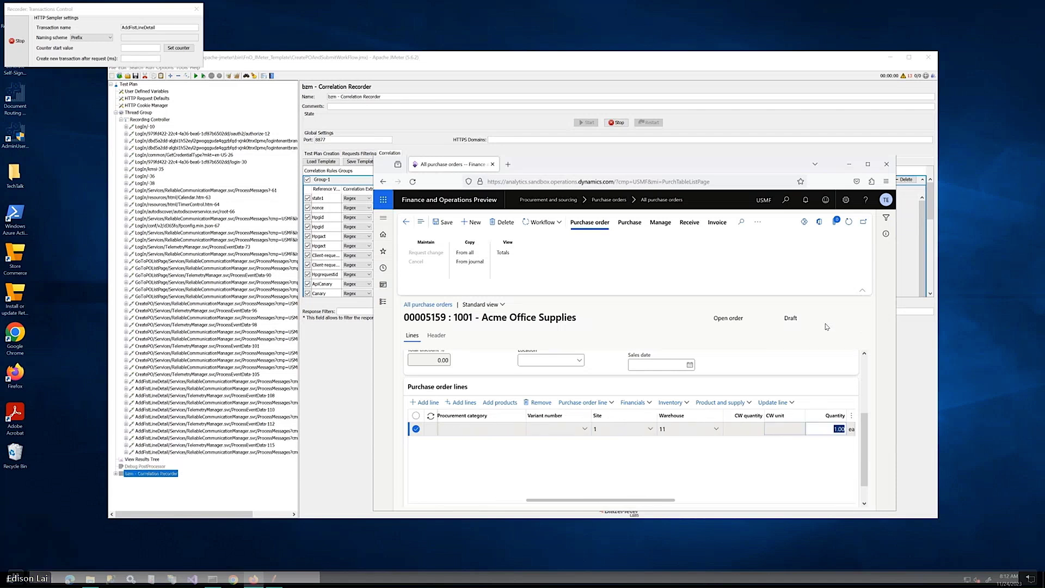
text(10)
key(Tab)
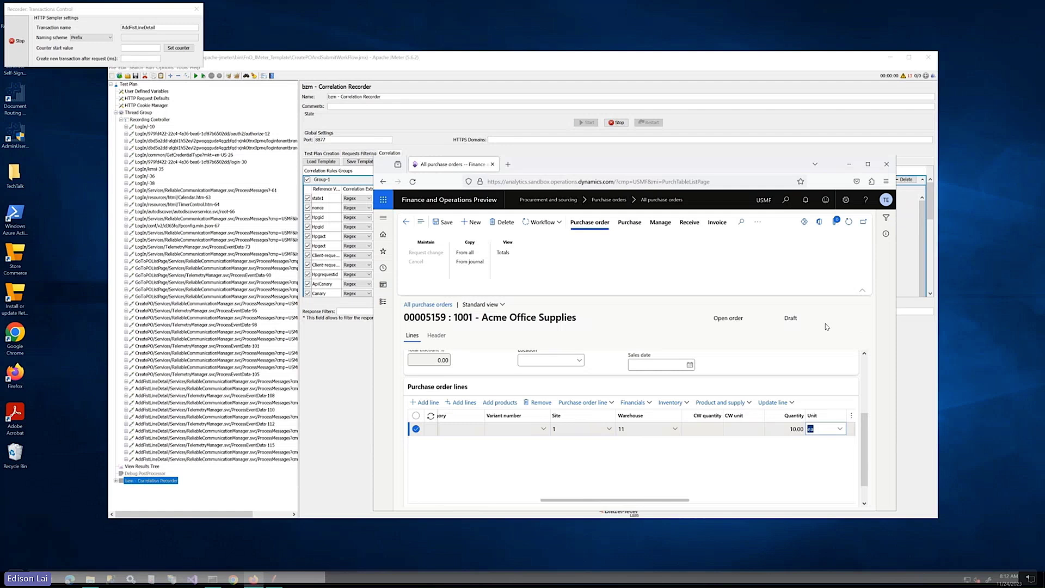
key(Tab)
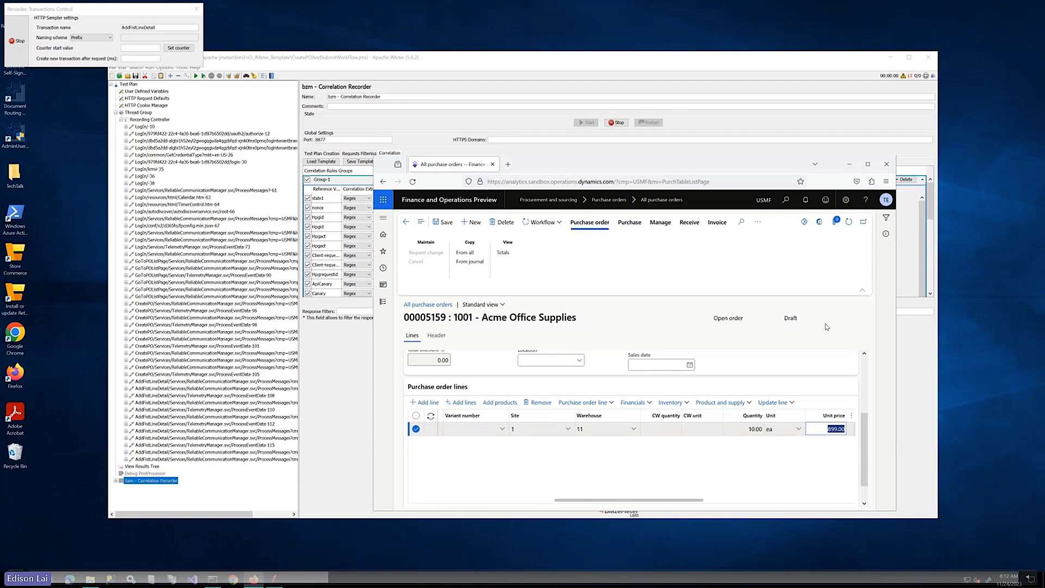
key(Tab)
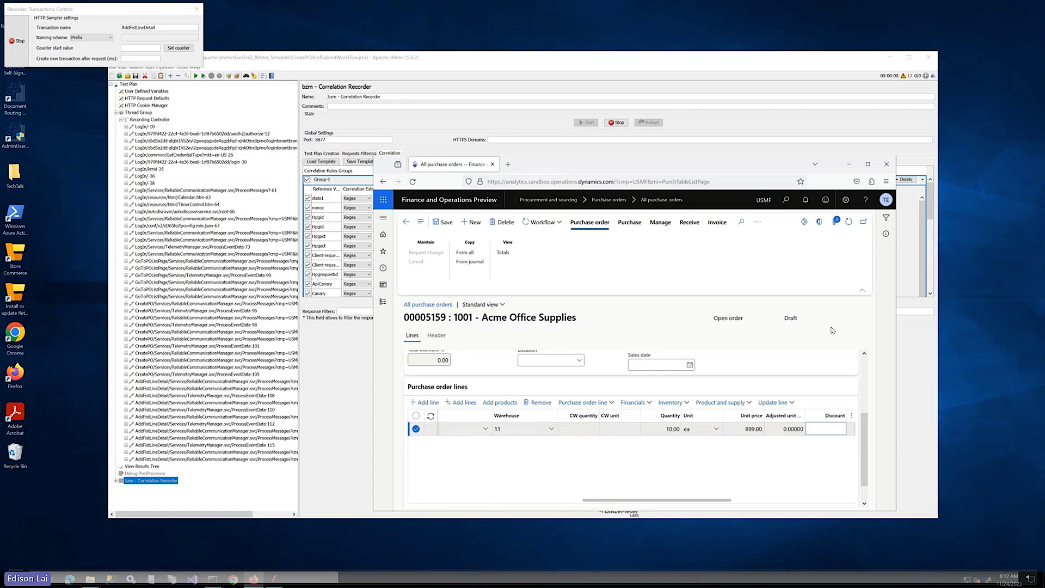
drag(156, 27, 116, 28)
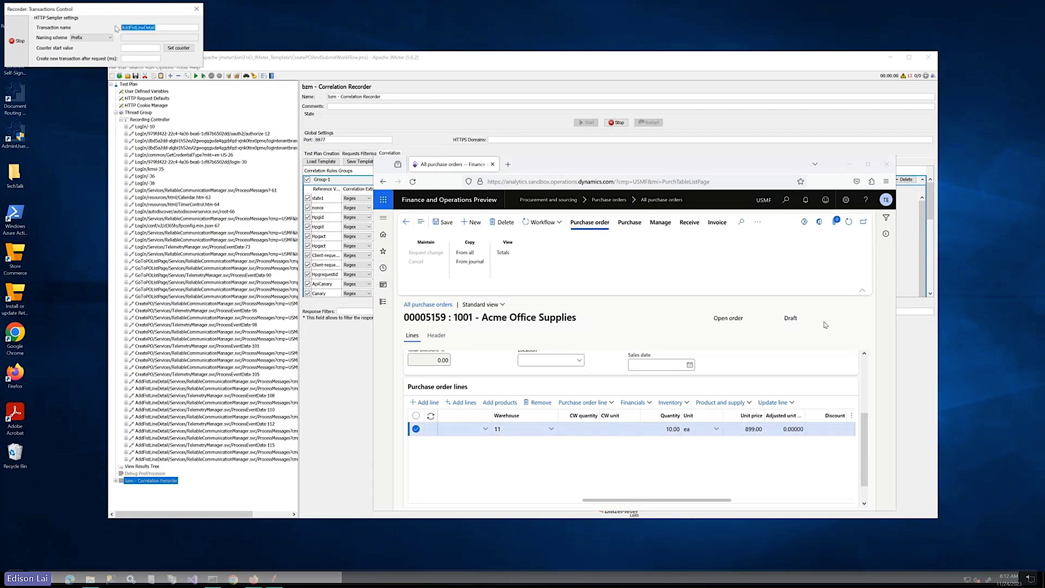
text(AddNewLine)
Add a new order line and rename the transaction to AddSecondLineDetail
click(425, 403)
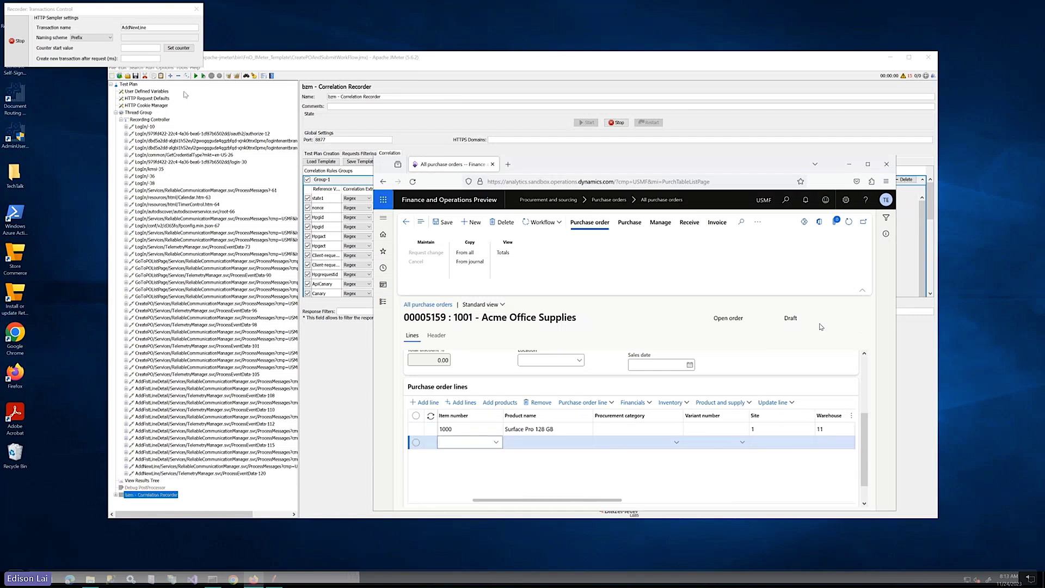
double_click(154, 27)
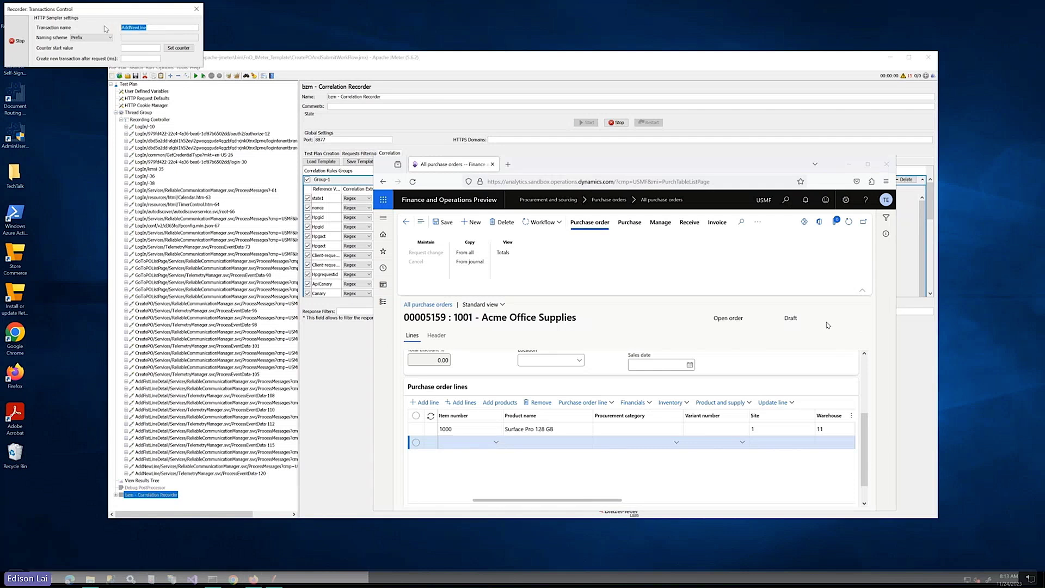
text(AddSecondLineDe)
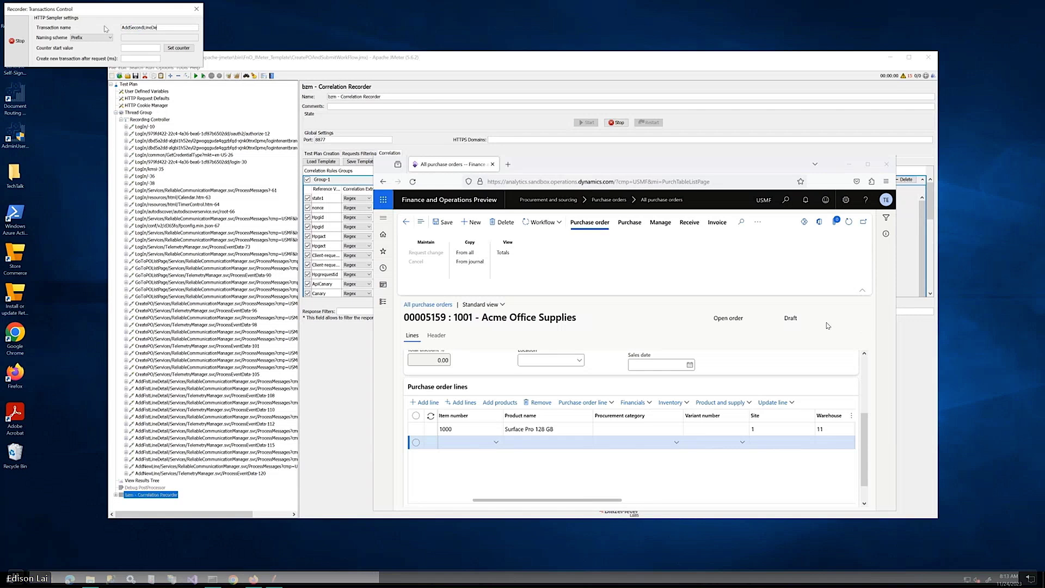
text(tai)
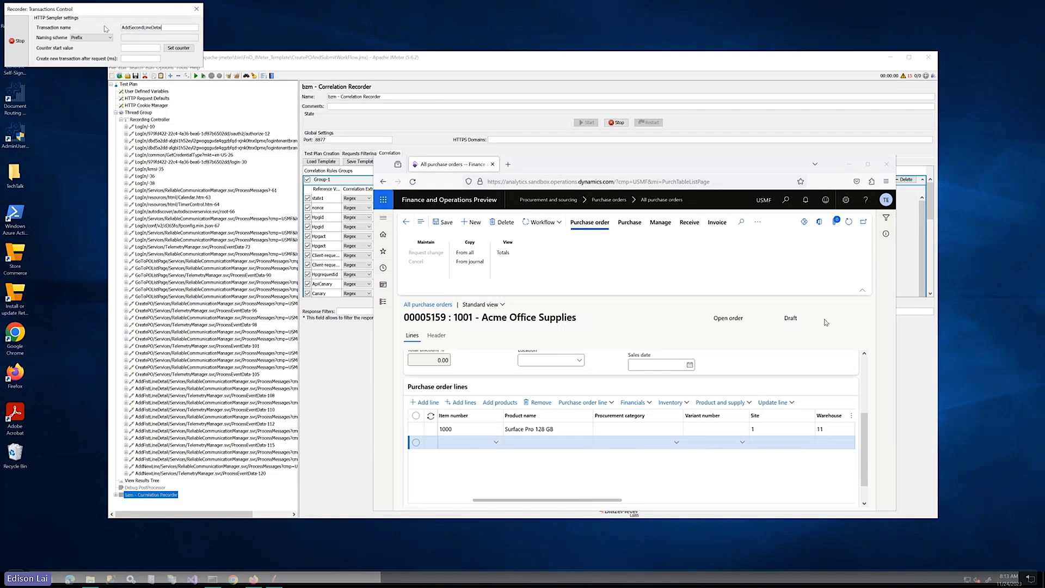
text(l)
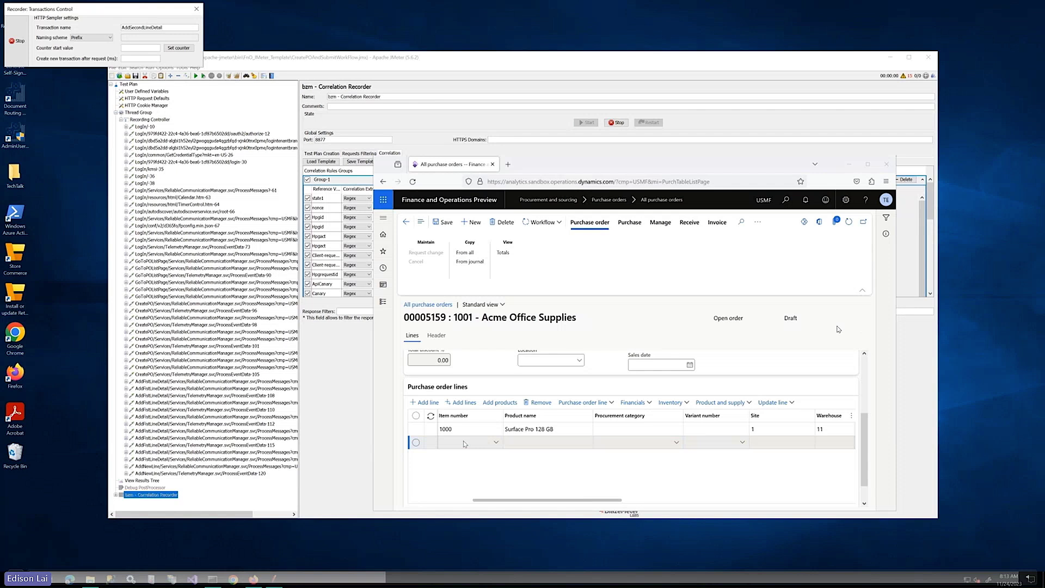
Fill the second line with item A0001, site 1, and quantity 20 Pcs
click(464, 444)
text(A)
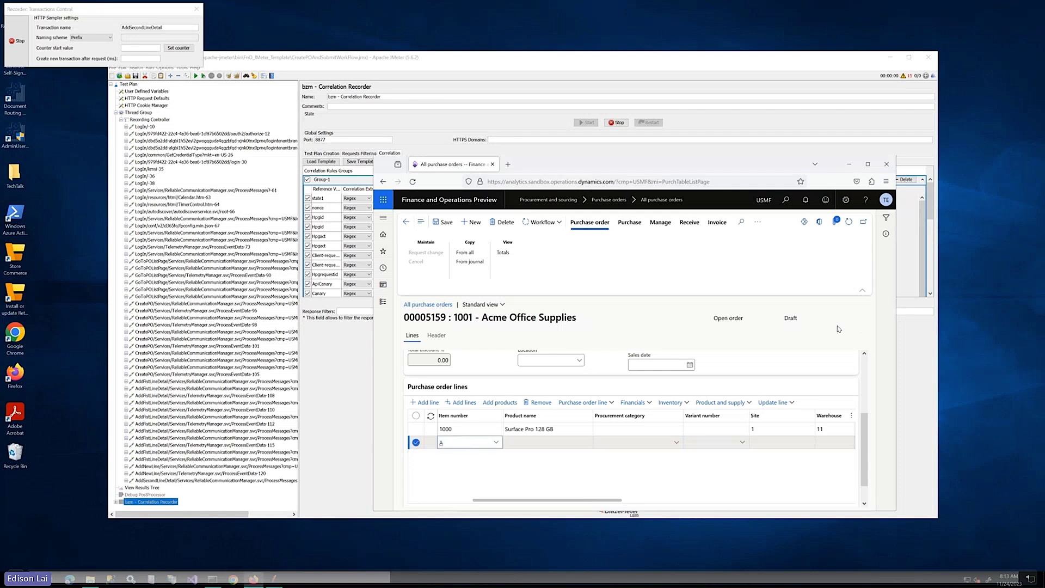
text(0001)
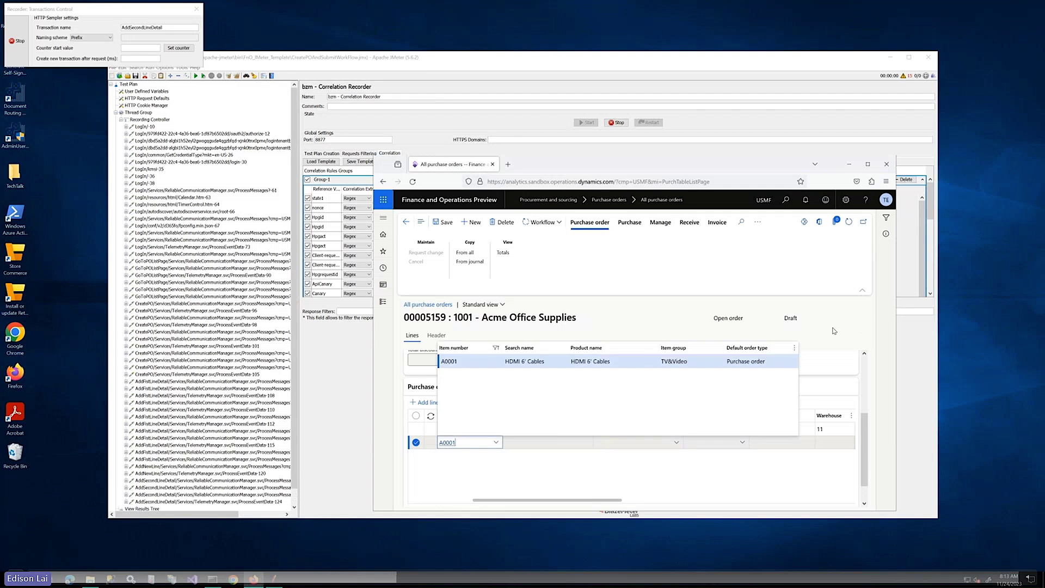
key(Tab)
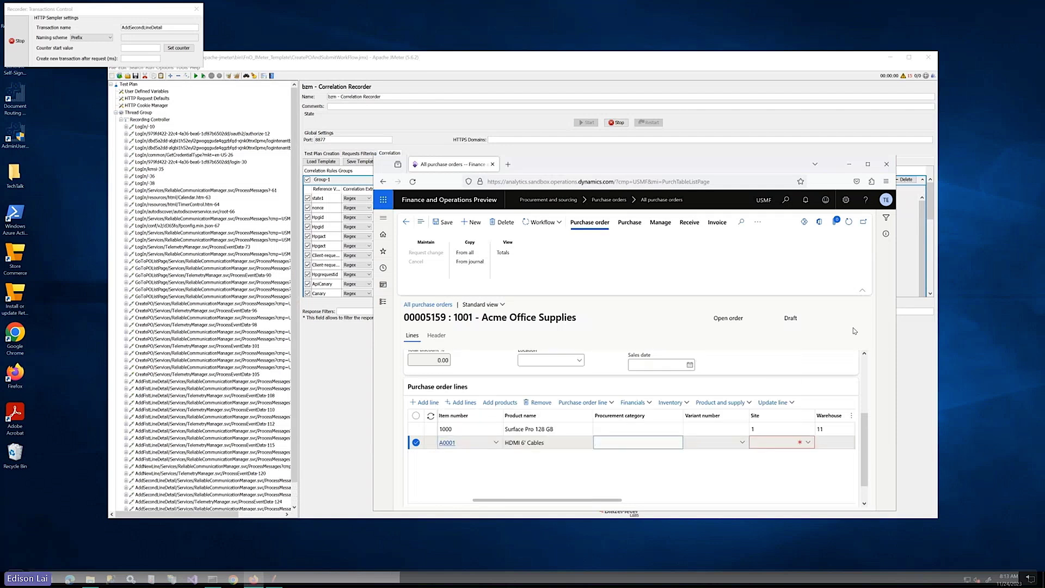
key(Tab)
key(Tab)
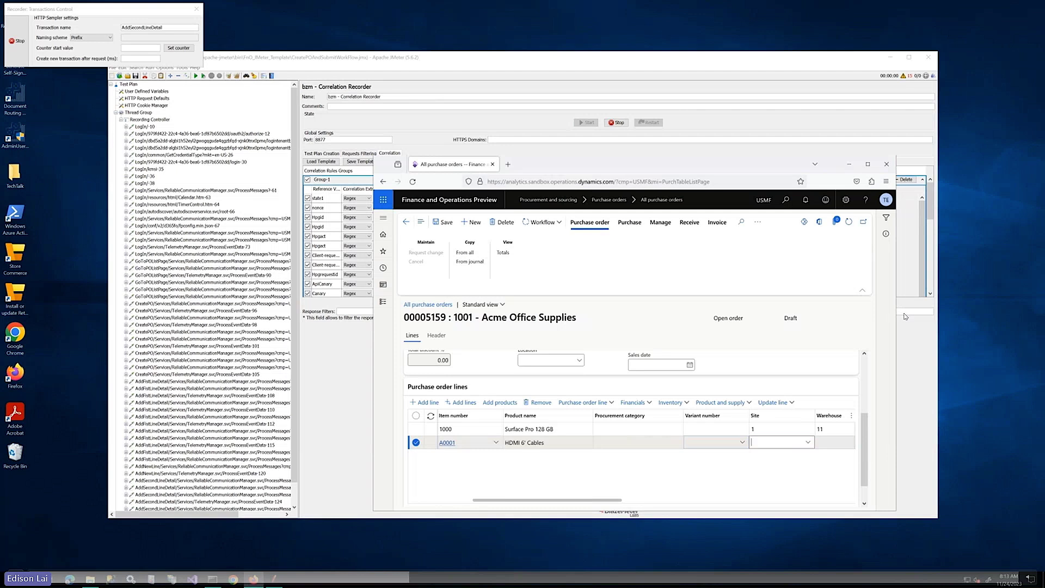
text(1)
key(Tab)
key(Tab)
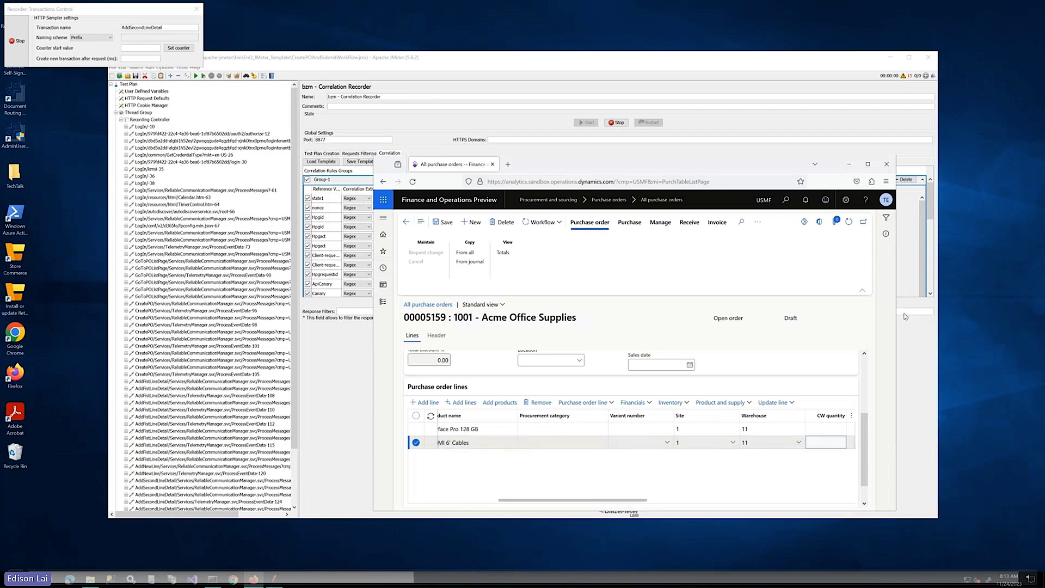
key(Tab)
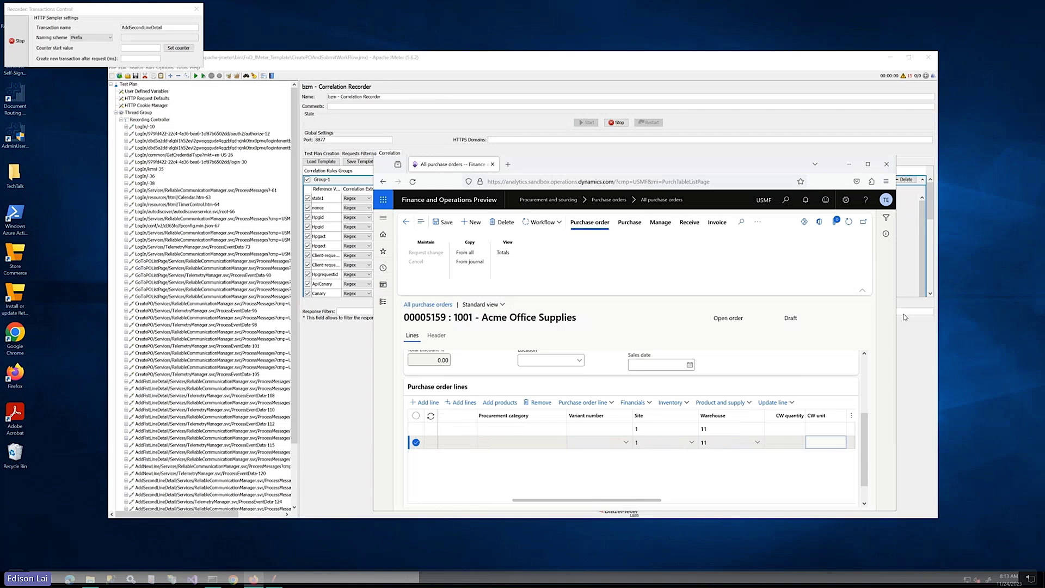
key(Tab)
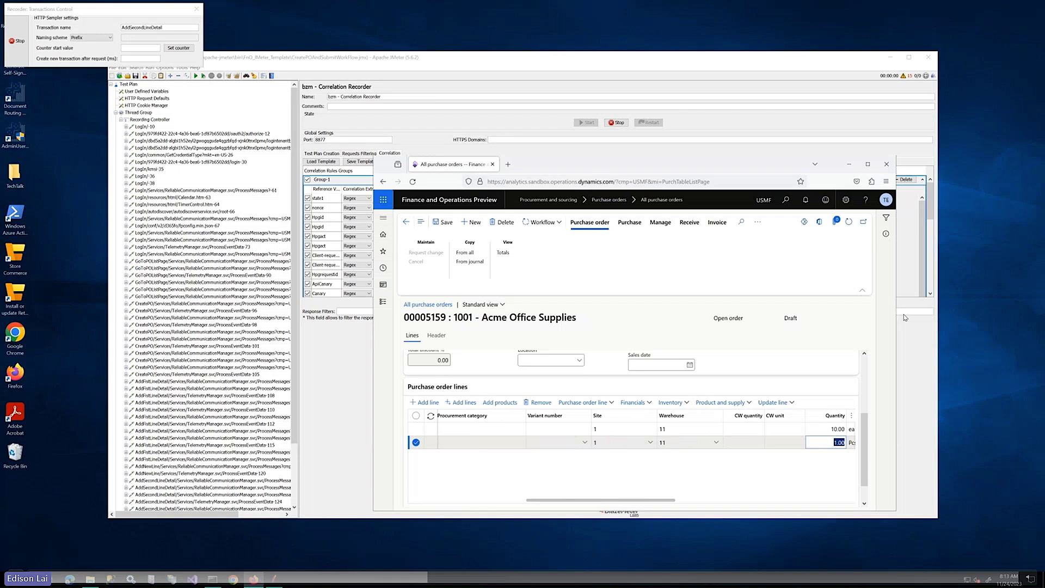
text(20)
key(Tab)
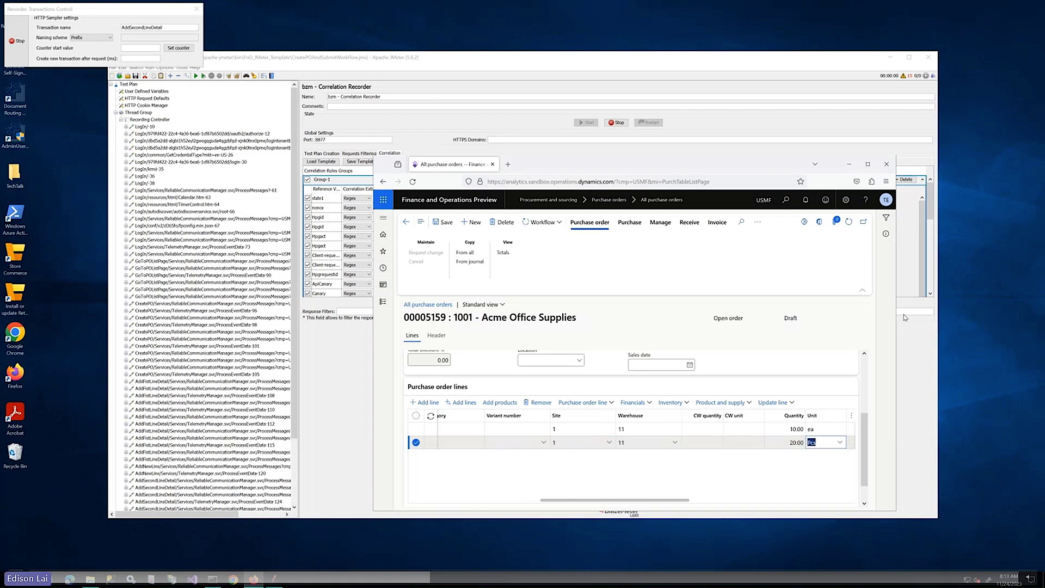
key(Tab)
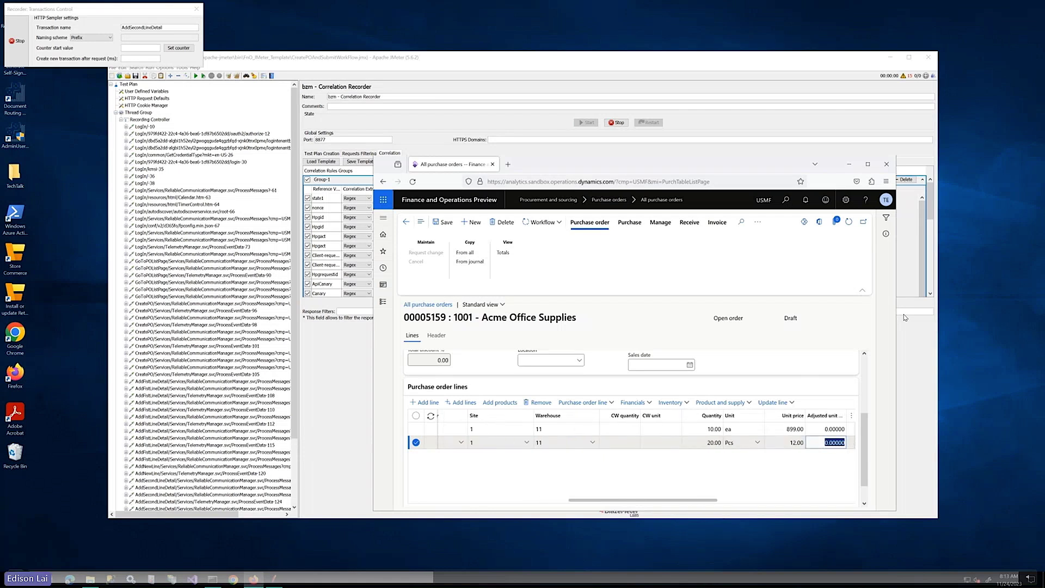
key(Tab)
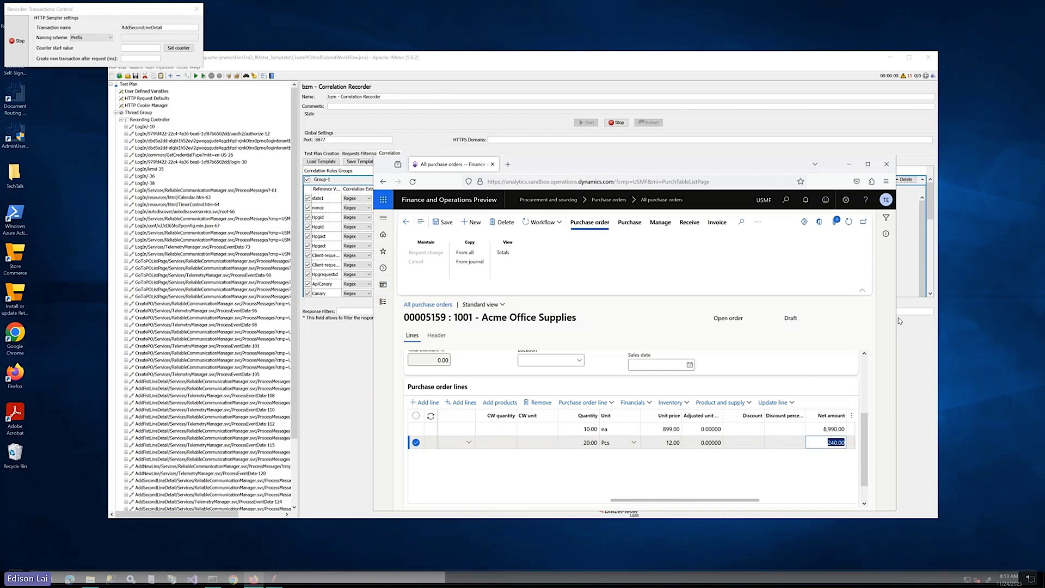
Rename the transaction to SavePO and save the purchase order
double_click(136, 27)
text(Save)
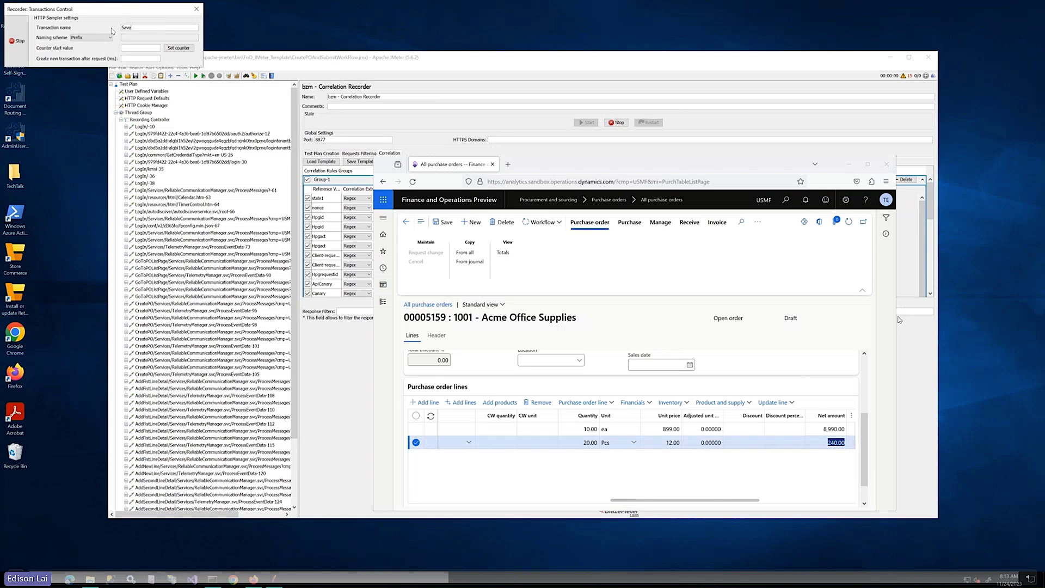
text(PO)
click(450, 223)
click(452, 224)
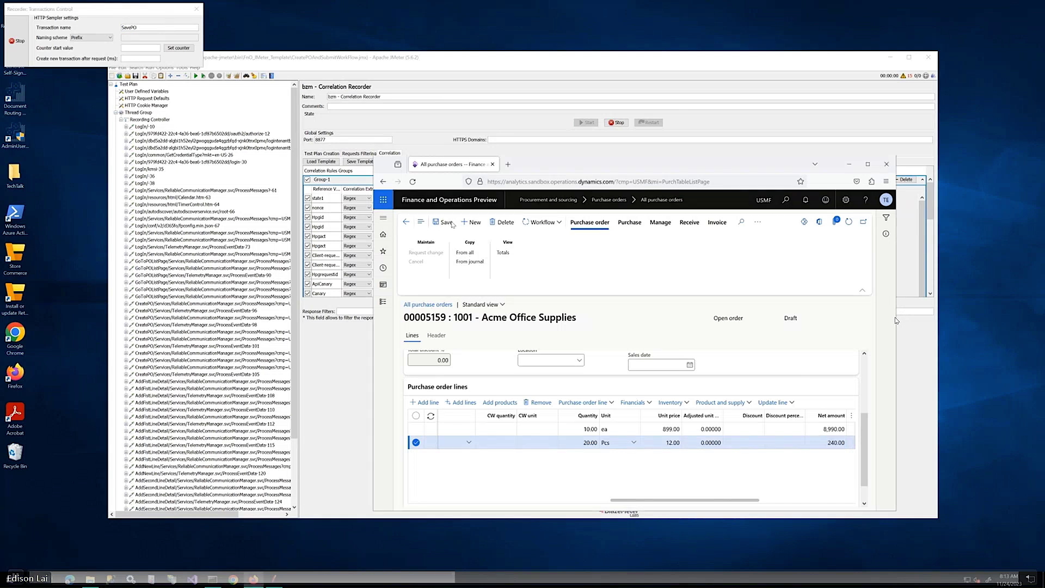
Rename the transaction to SubmitWorkflow and open the order's Workflow actions
key(alt+Tab)
click(146, 28)
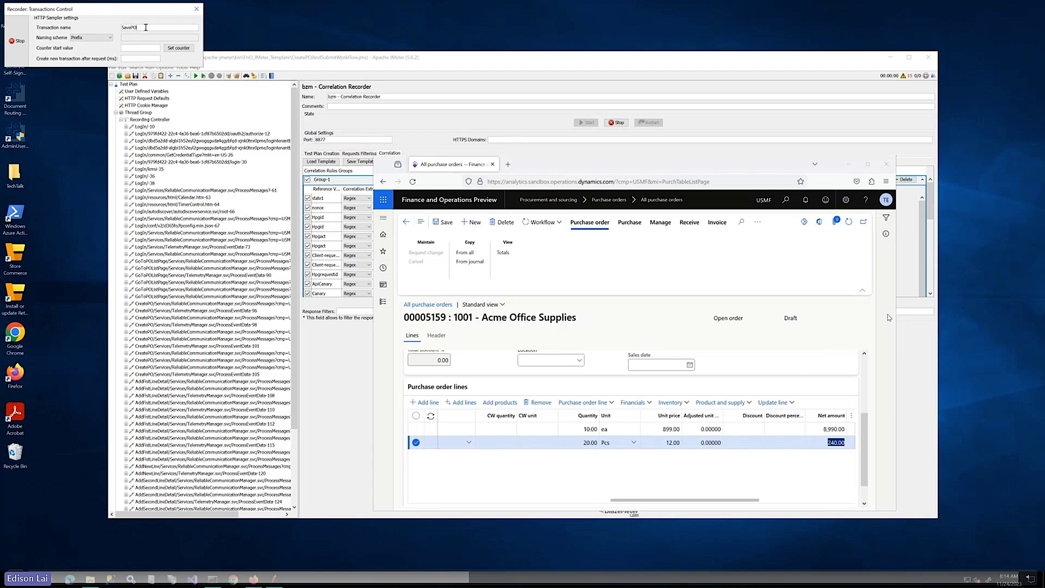
key(ctrl+a)
text(Submit)
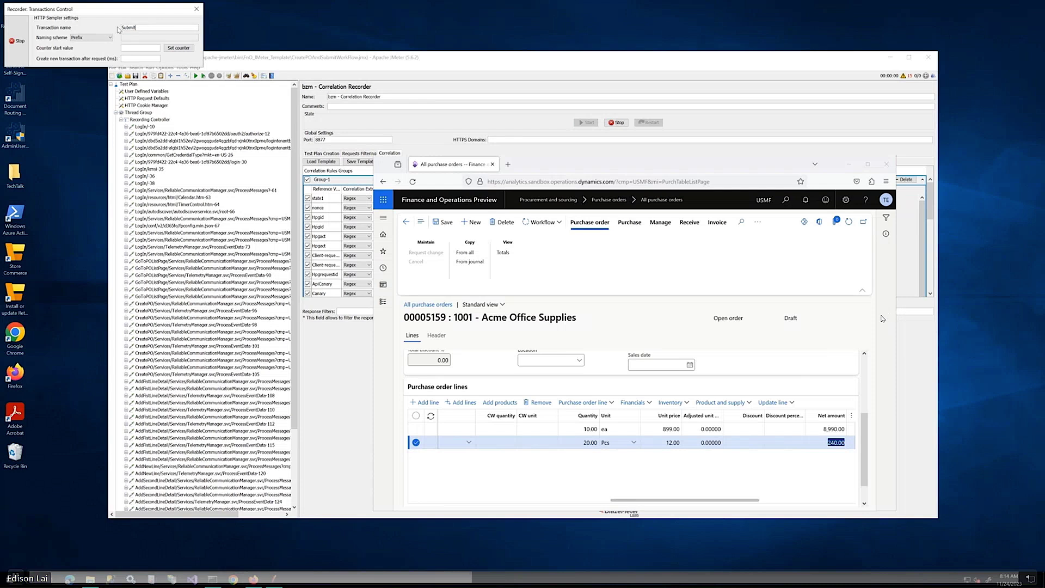
text(Work)
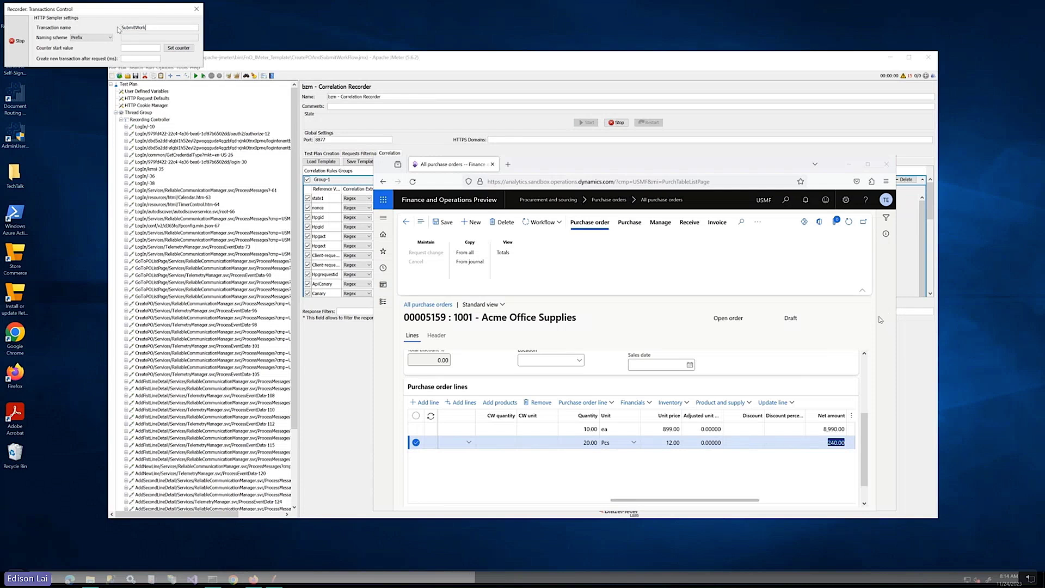
text(flow)
click(551, 229)
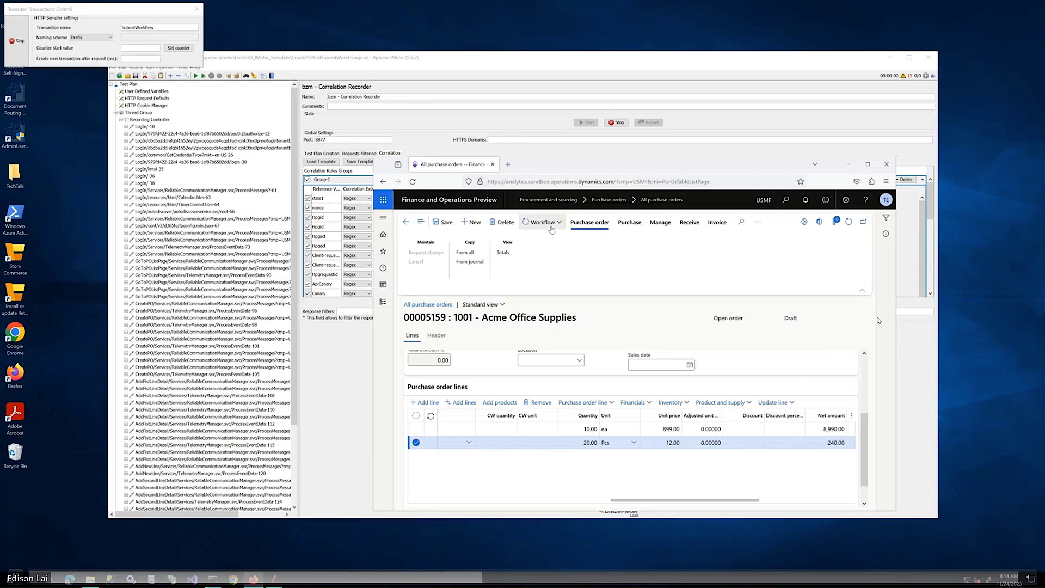
click(551, 229)
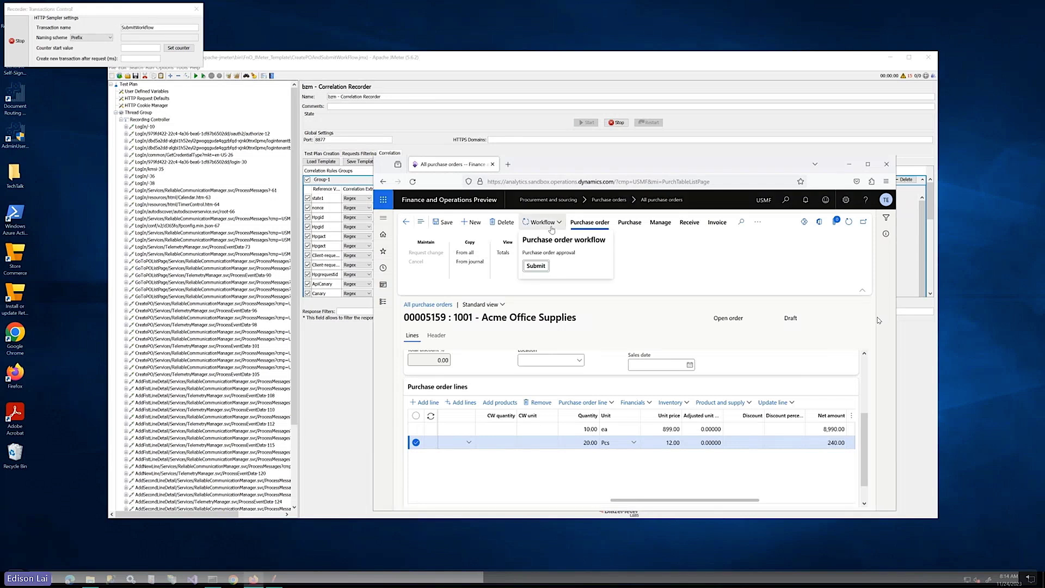
Submit purchase order 00005159 to workflow with the comment 'Please approve my PO'
click(536, 266)
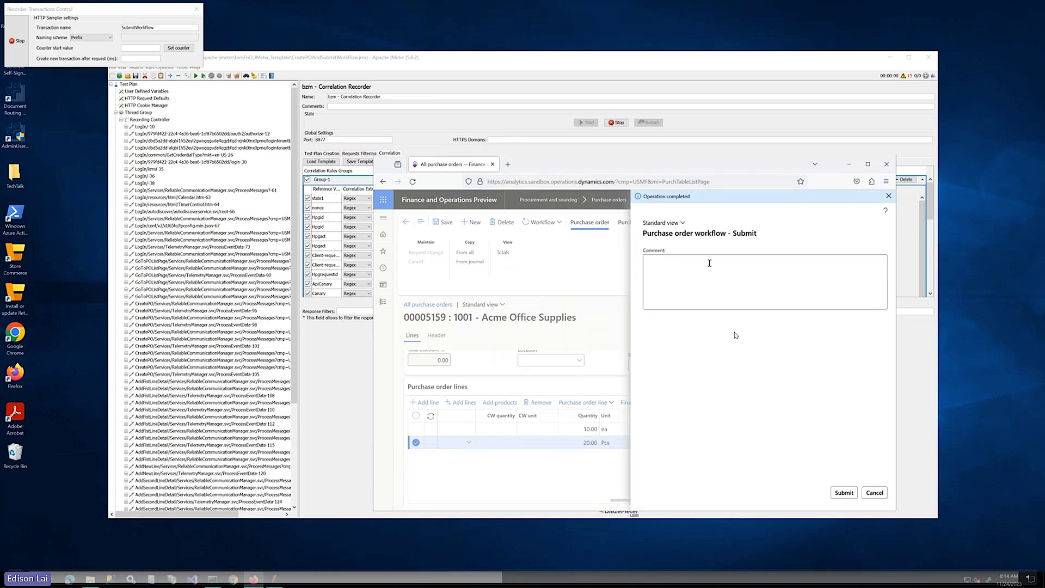
text(Plea)
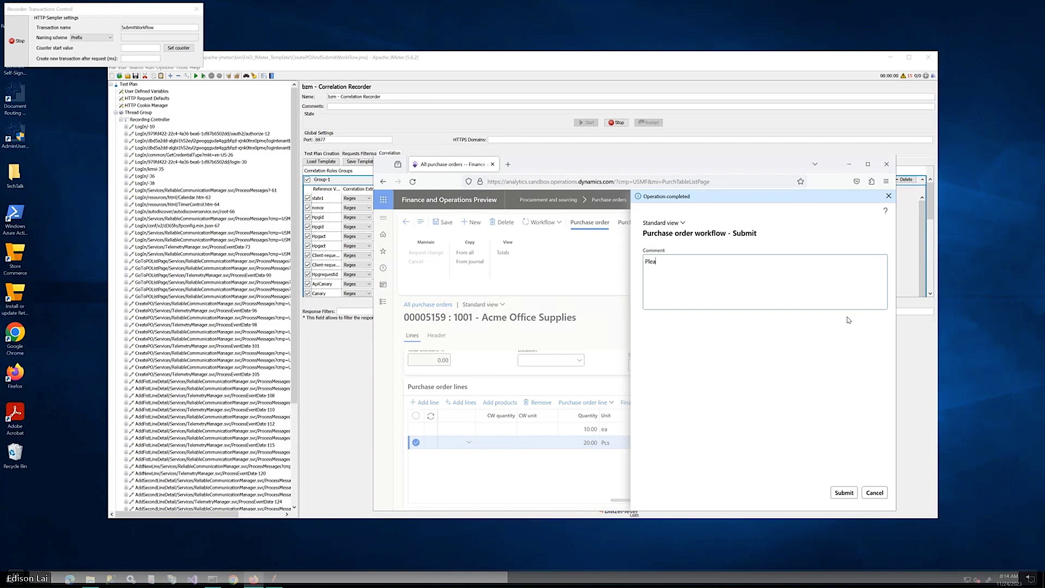
text(se ap)
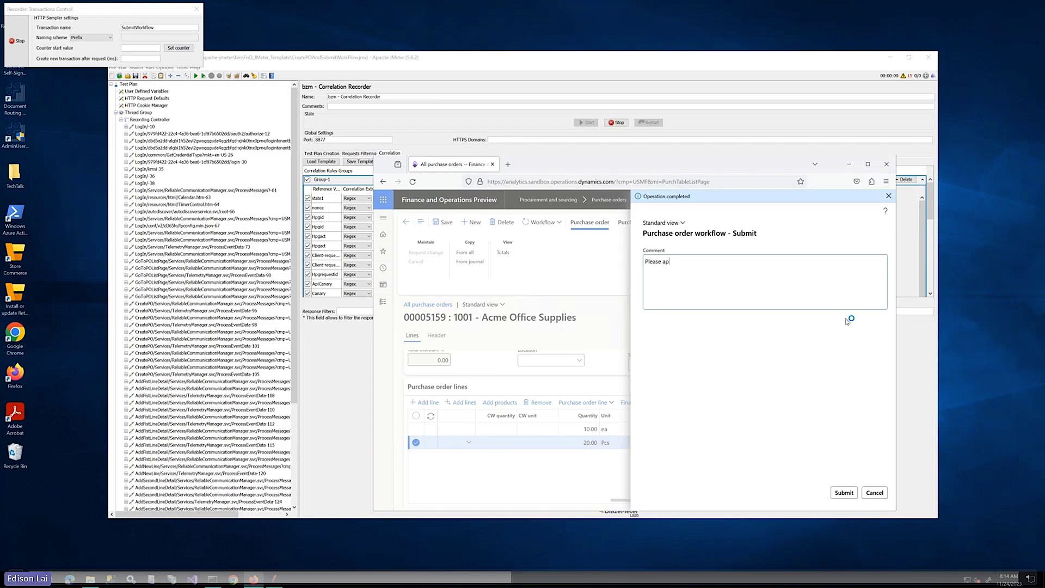
text(prove my PO)
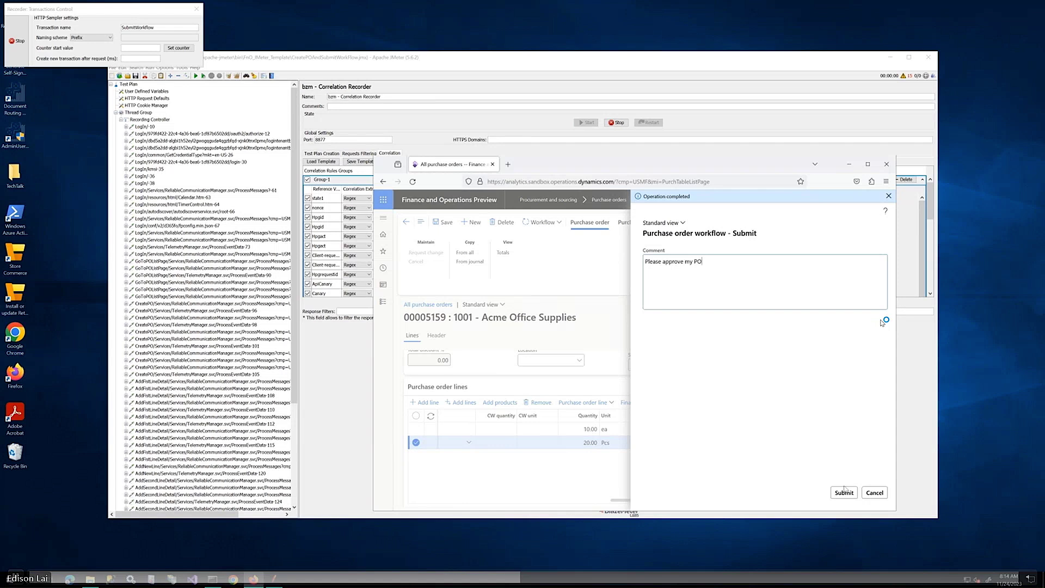
click(844, 492)
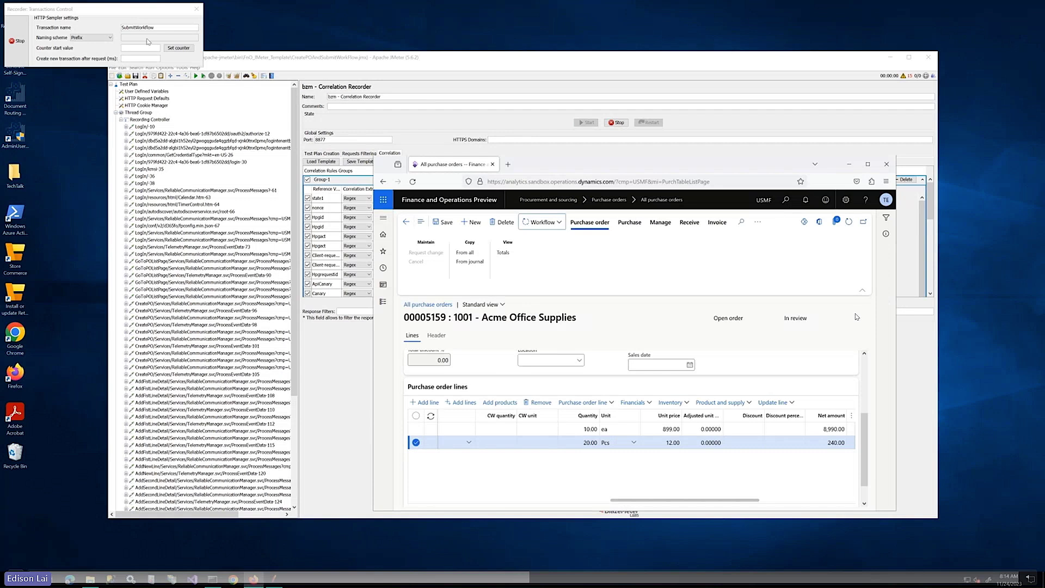
Rename the transaction SignOut, sign out of Finance and Operations, and stop recording
click(147, 41)
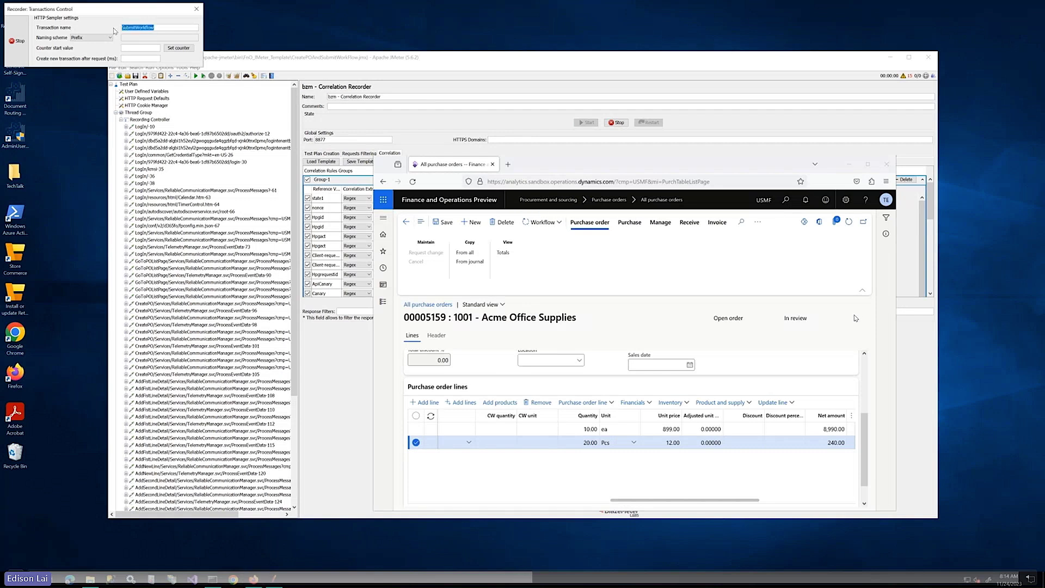
text(SignOut)
click(886, 200)
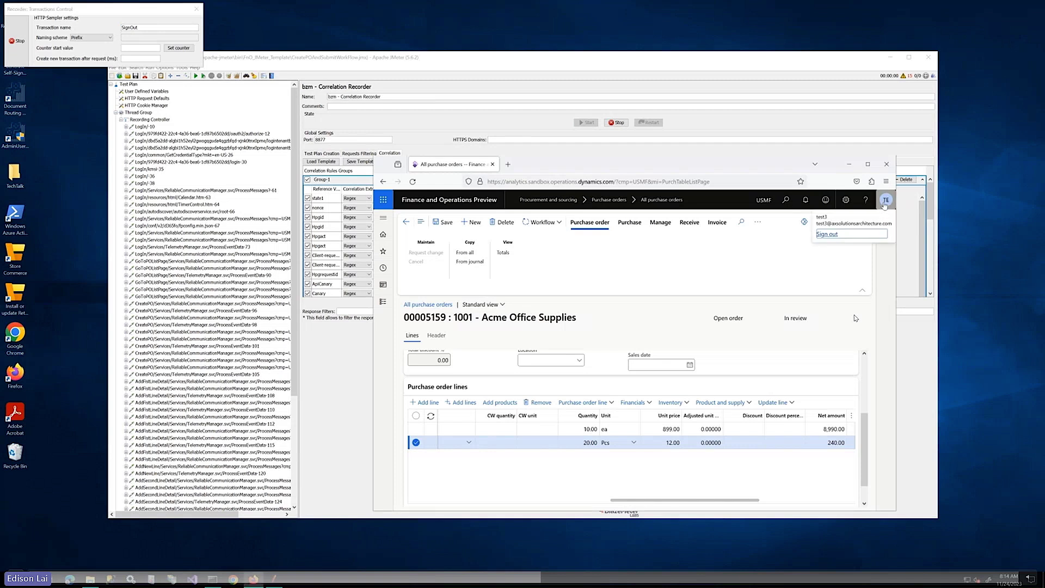
click(831, 238)
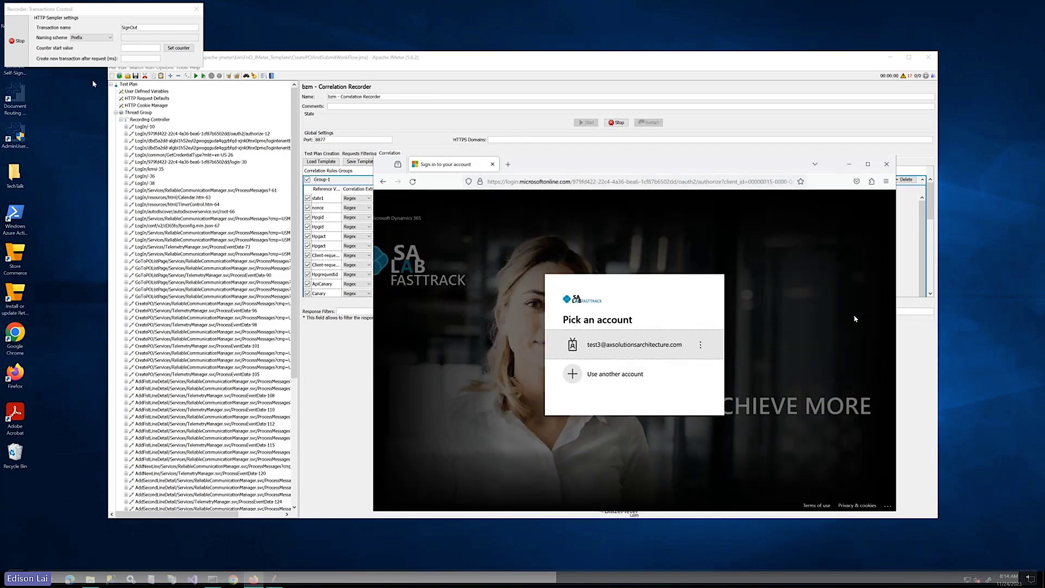
click(20, 41)
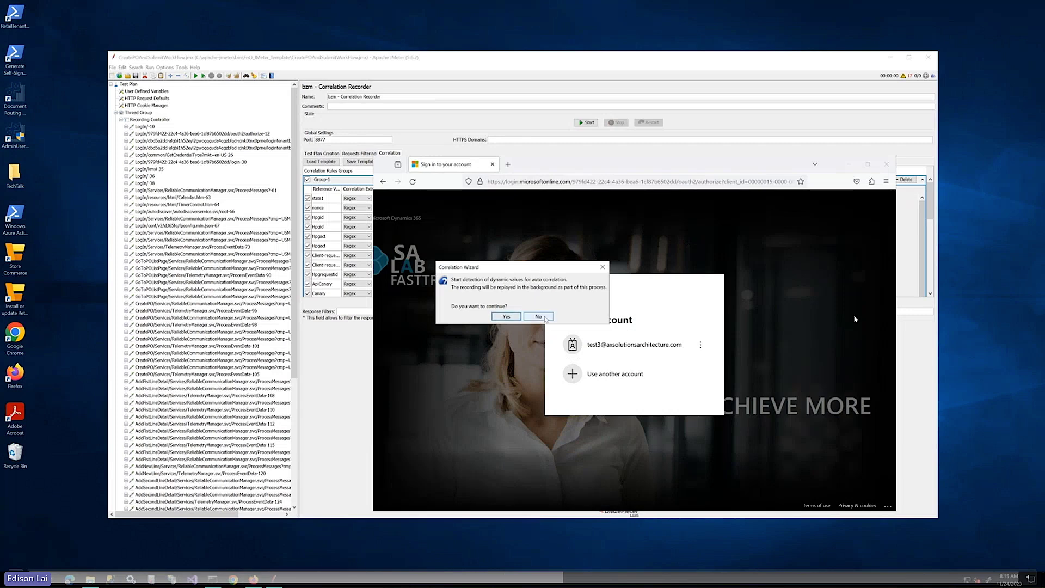
Decline automatic dynamic-value detection and scroll through the recorded requests from LogIn to SignOut
click(544, 317)
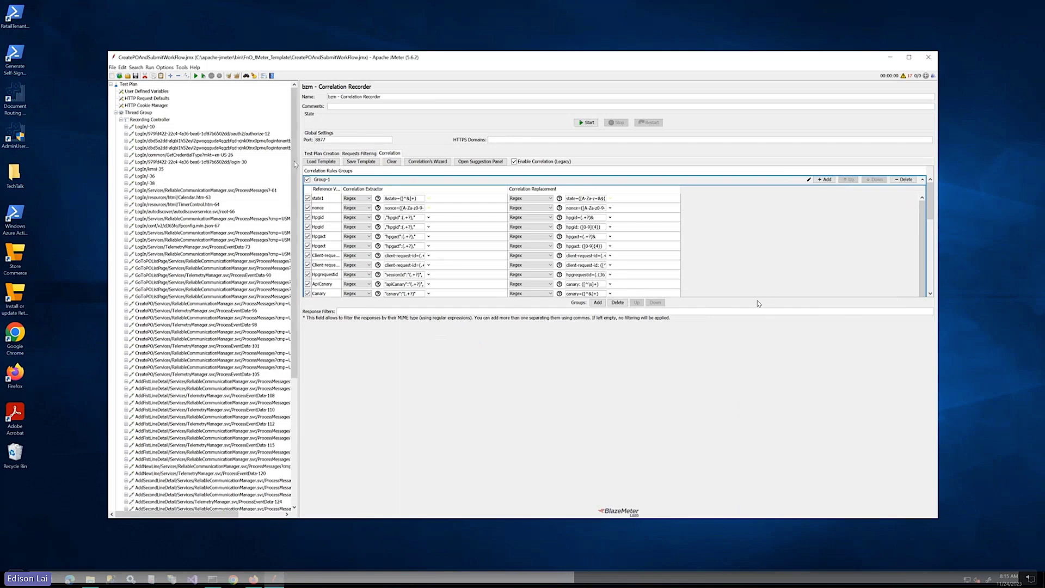
scroll(296, 189, down, 1)
scroll(295, 189, down, 10)
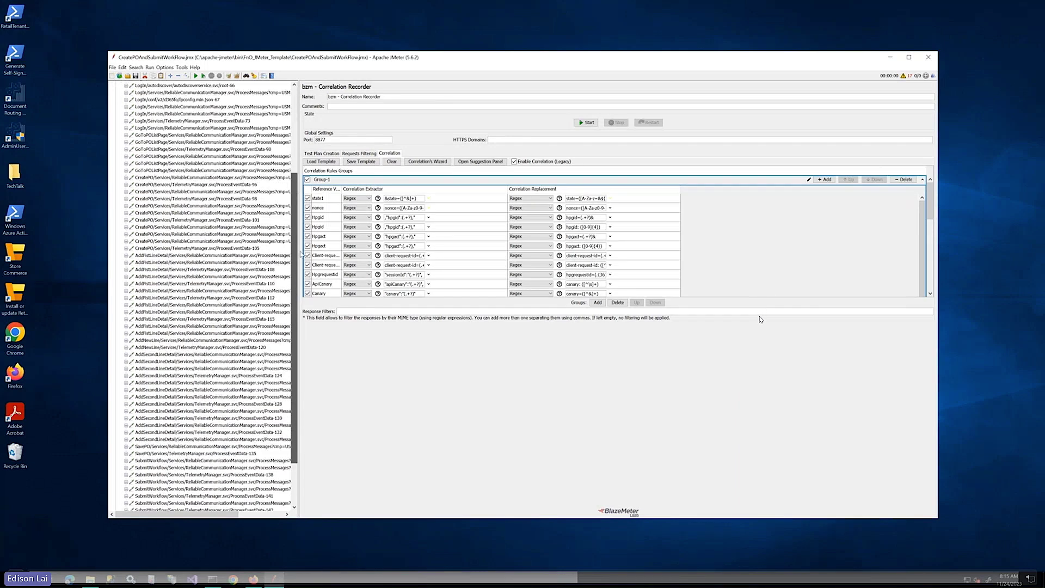
scroll(234, 126, up, 10)
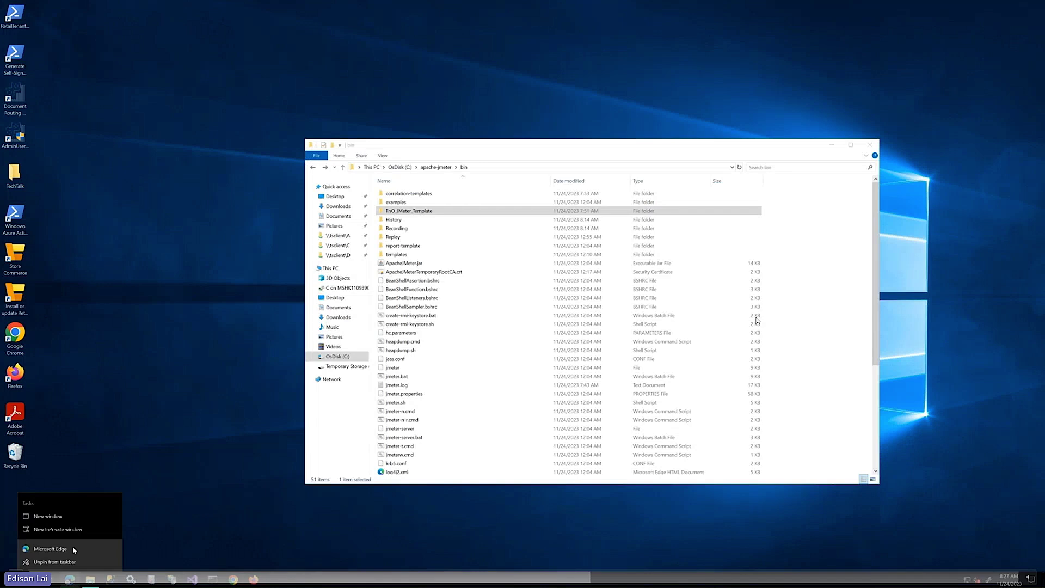
Open the bookmarked Dynamics 365 blog post in an InPrivate Edge window and scroll to the script link
click(76, 529)
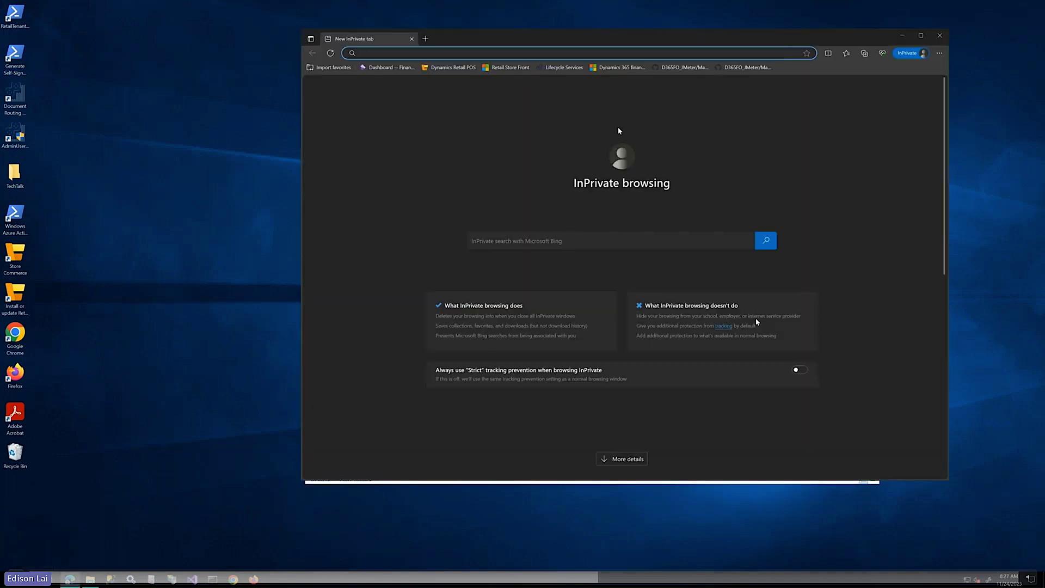
click(610, 69)
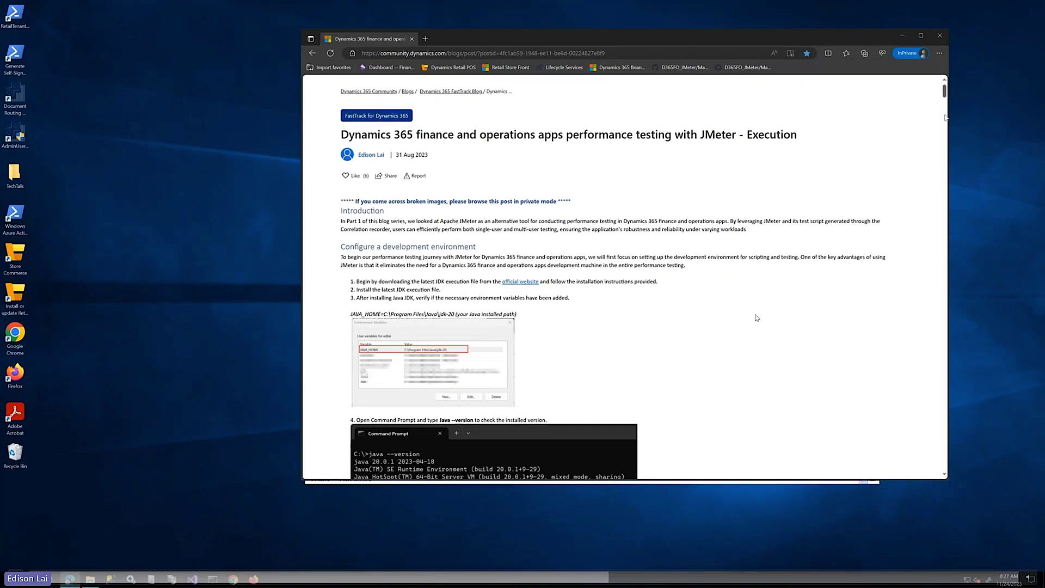
scroll(756, 317, down, 15)
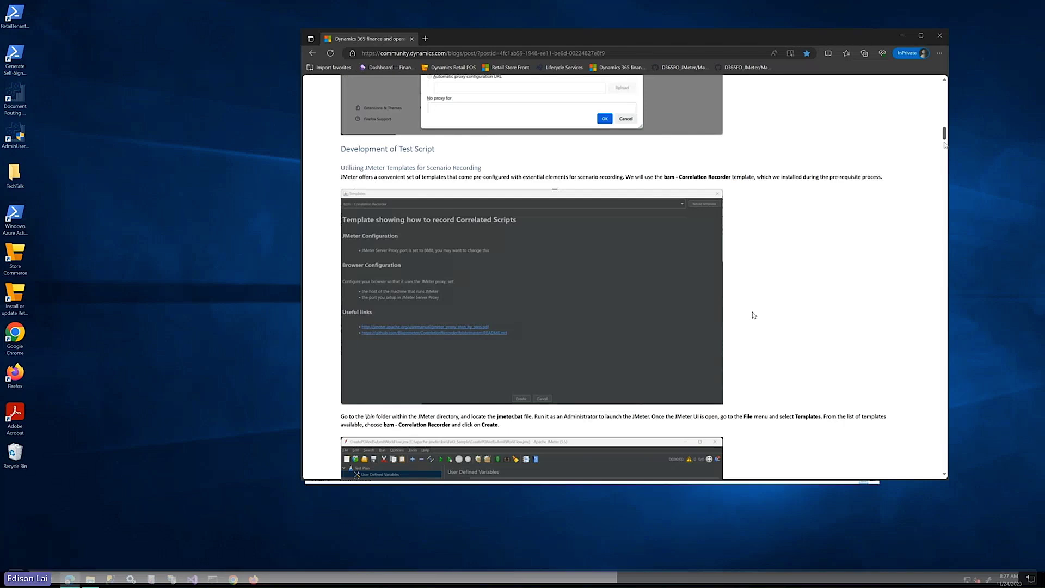
drag(945, 144, 931, 306)
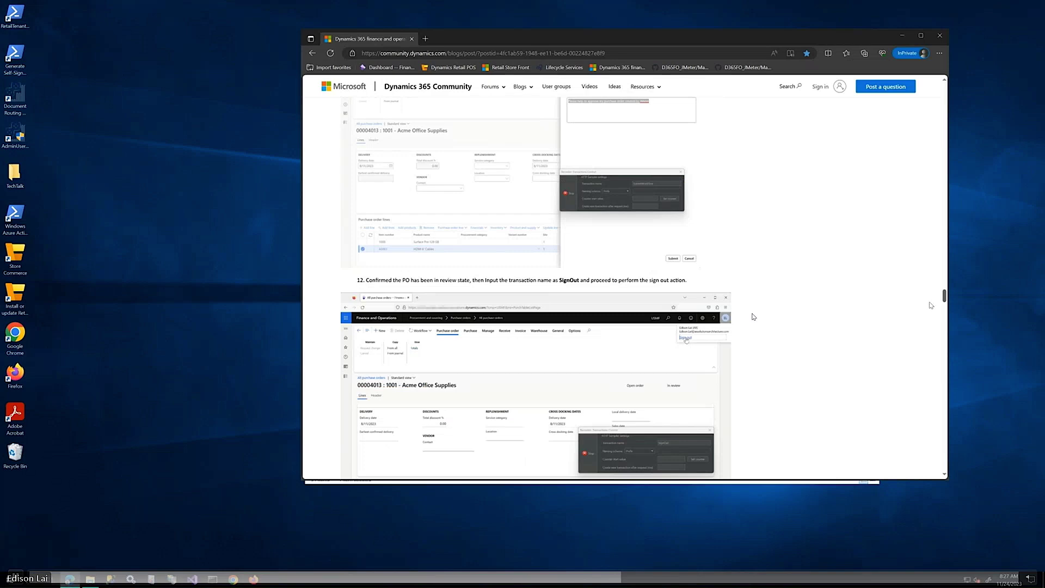
scroll(753, 317, down, 10)
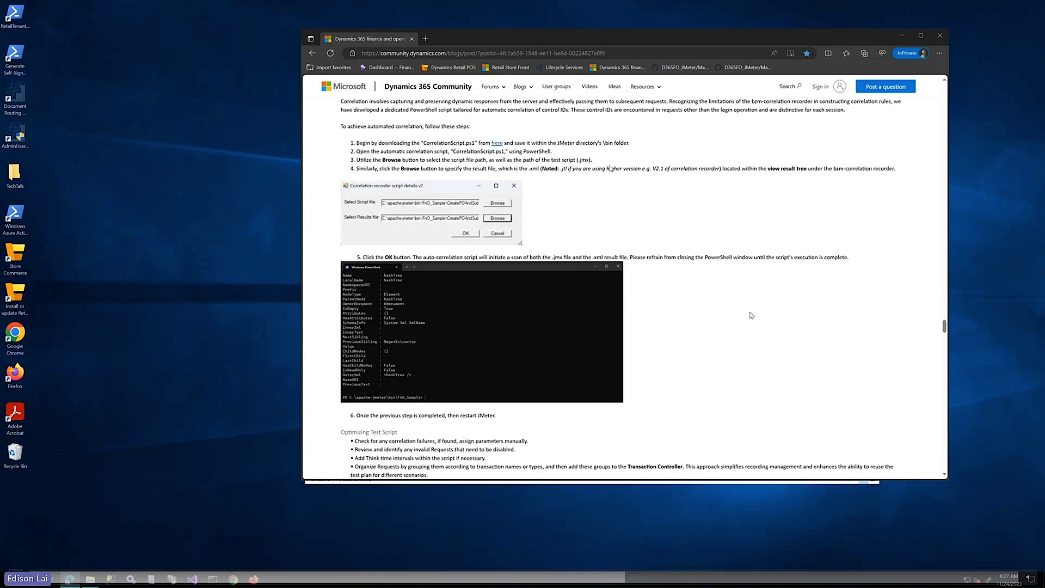
Download and keep the raw CorrelationScript.ps1 from its GitHub page, then close Edge
right_click(497, 143)
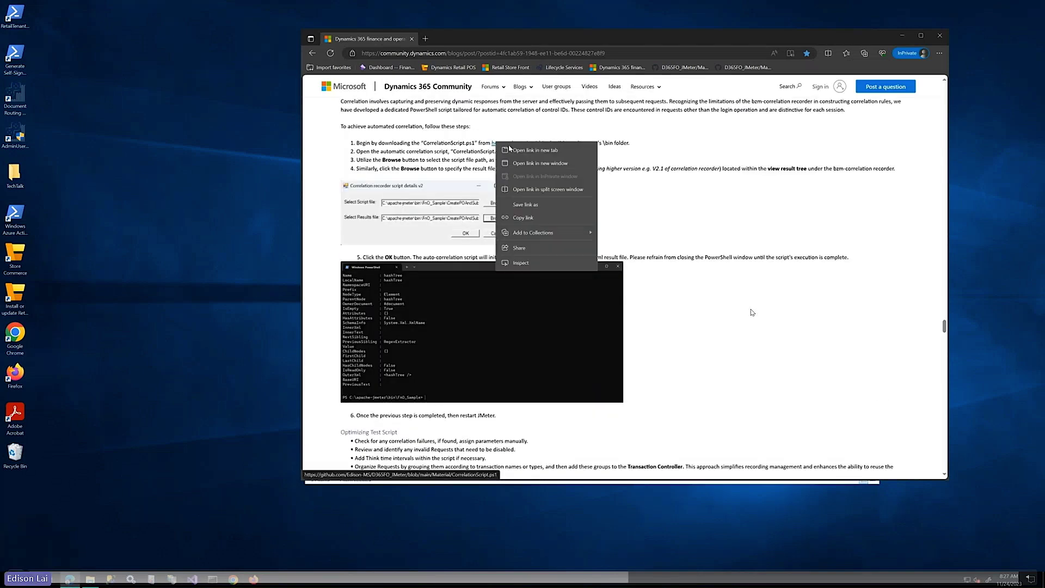
click(523, 151)
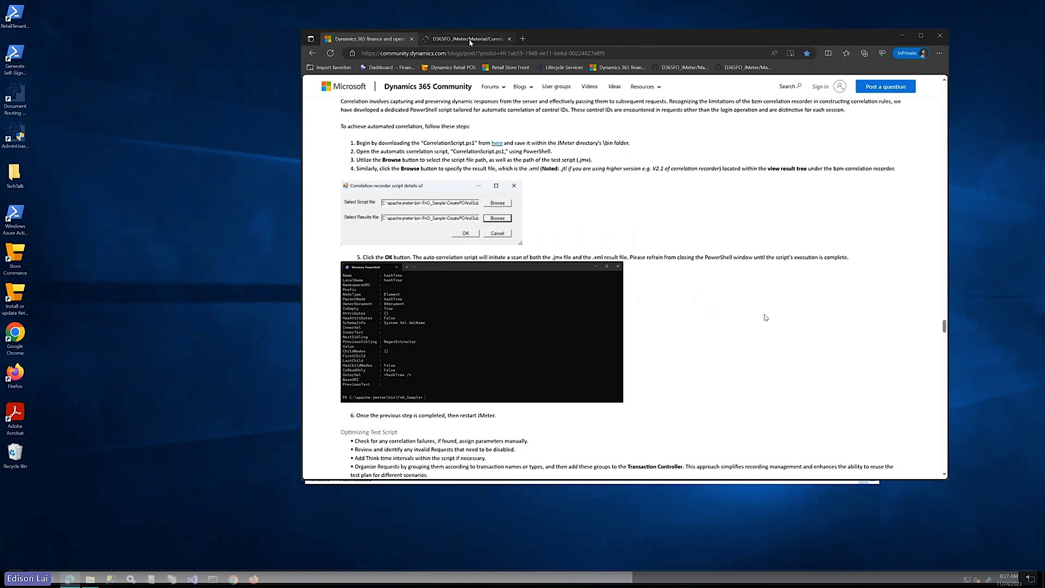
click(467, 39)
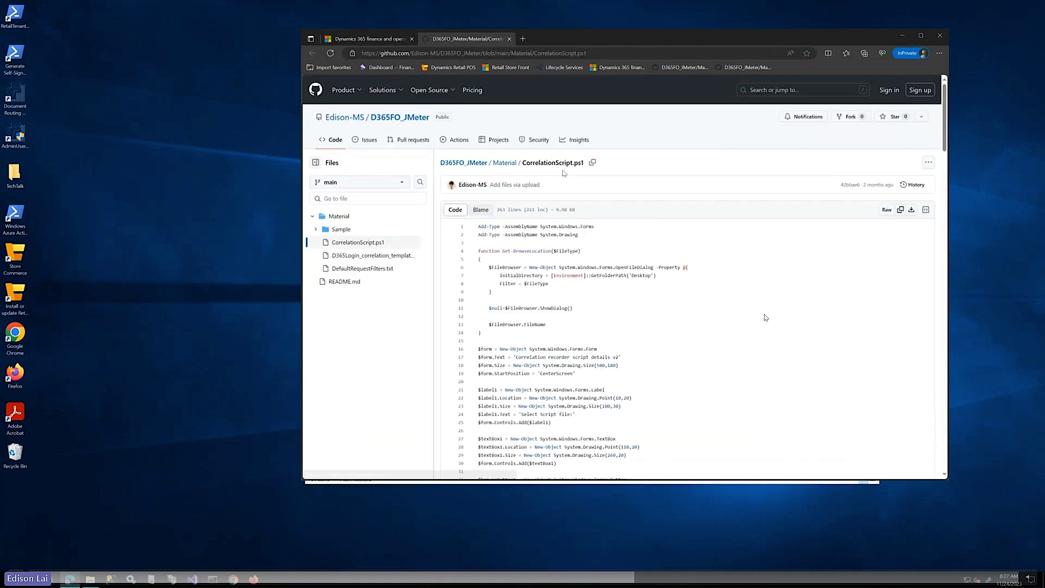
click(911, 210)
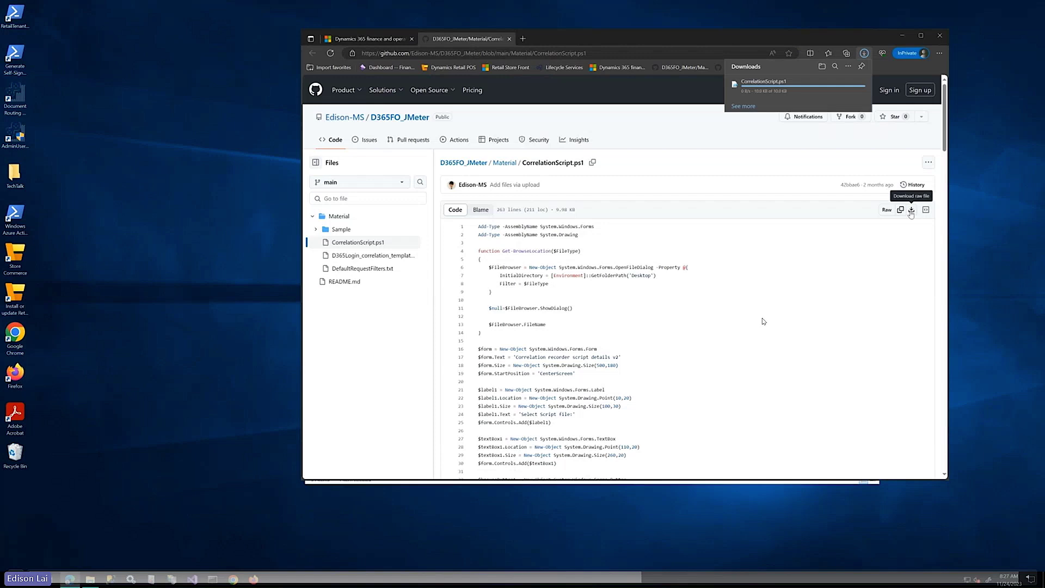
click(765, 102)
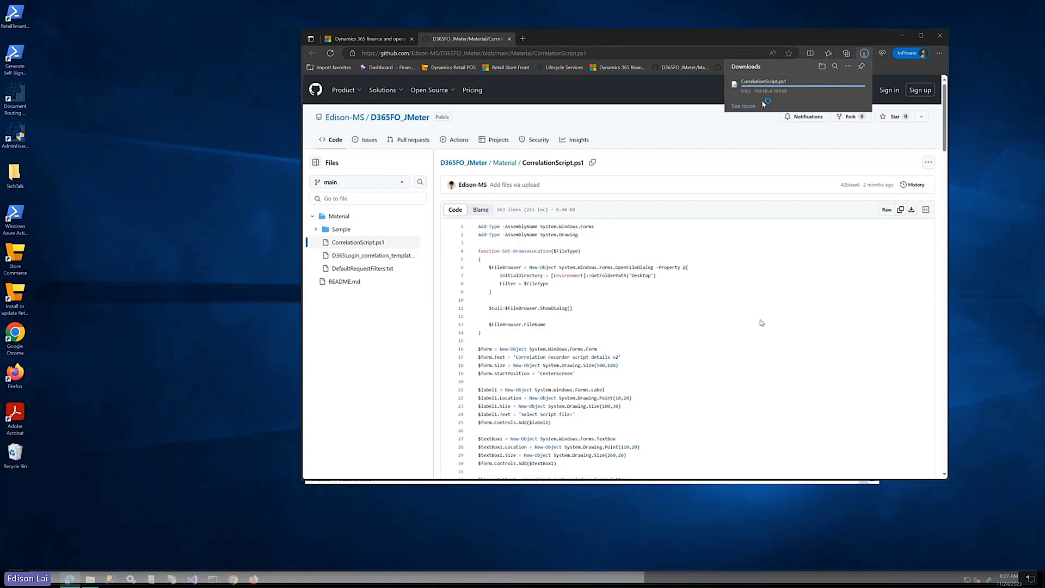
click(941, 36)
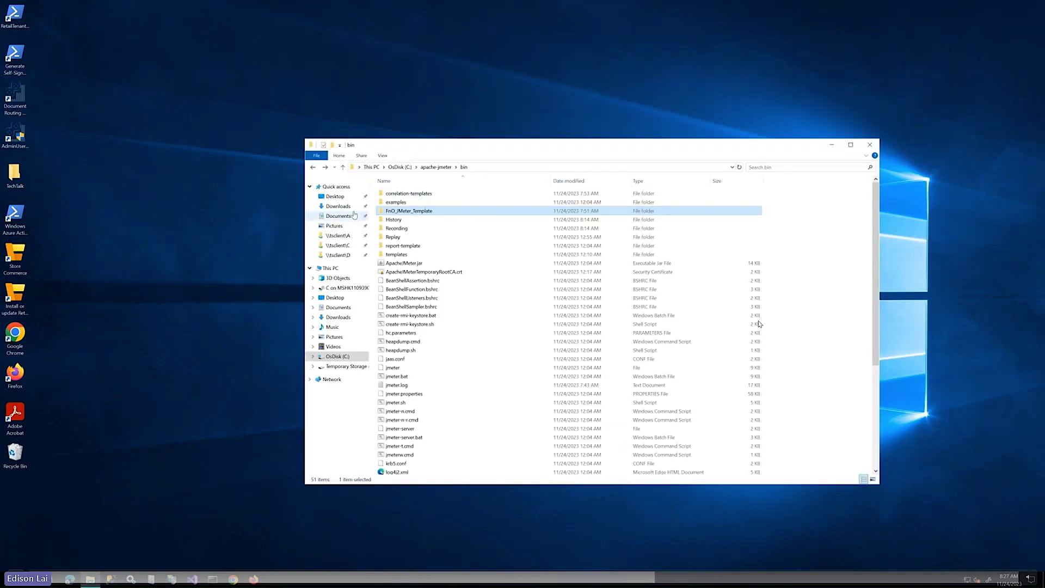
Copy the downloaded CorrelationScript.ps1 from the Downloads folder
click(338, 206)
click(417, 204)
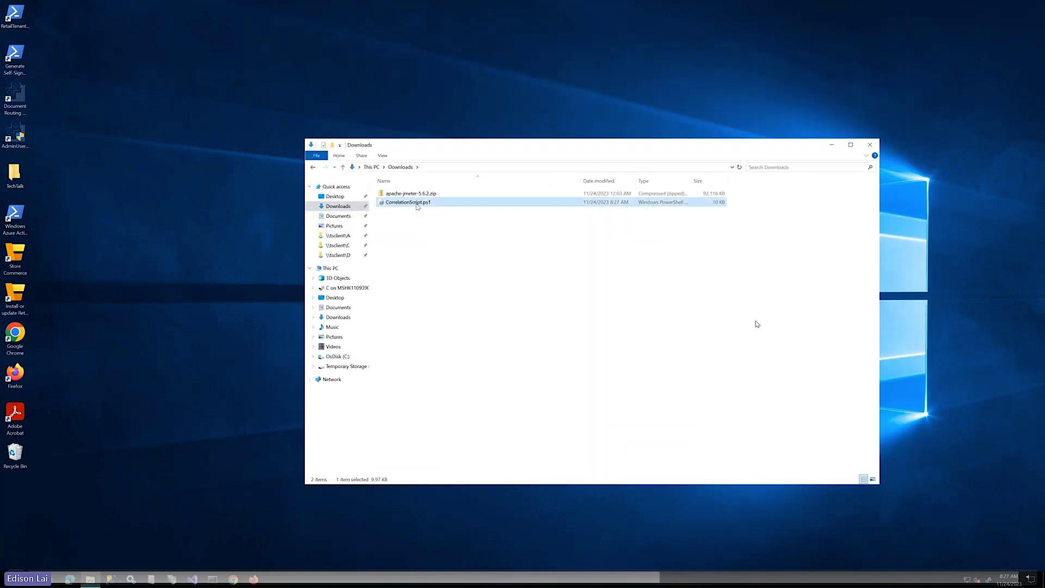
right_click(417, 206)
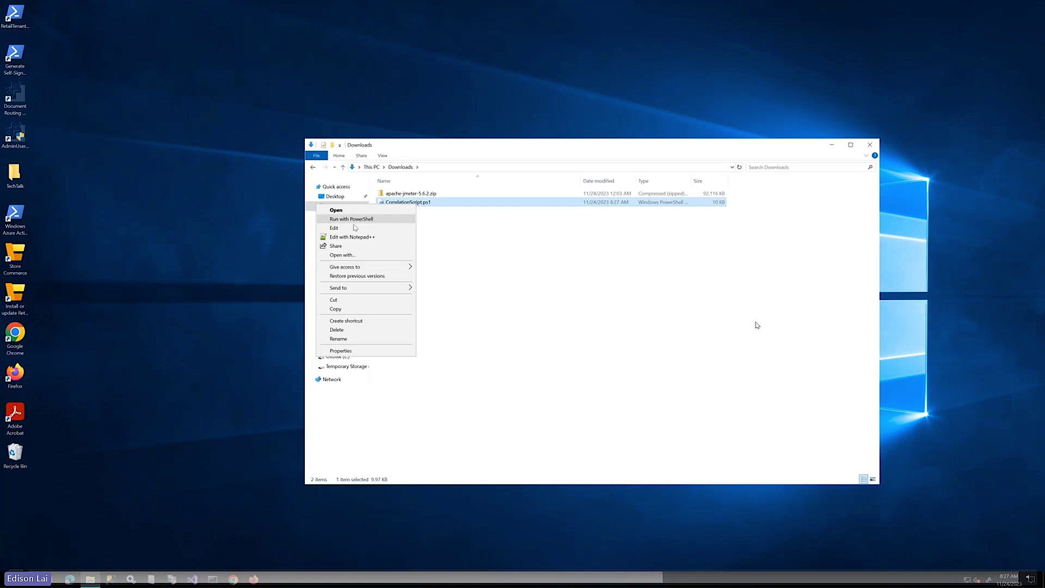
click(343, 313)
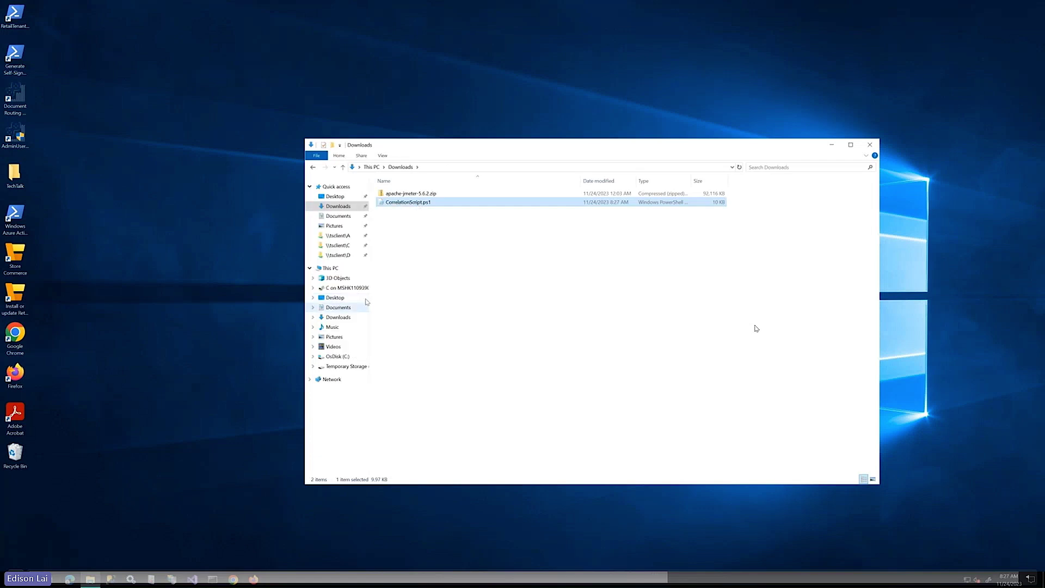
Paste the script into C:\apache-jmeter\bin\FnO_JMeter_Template
click(336, 357)
double_click(405, 211)
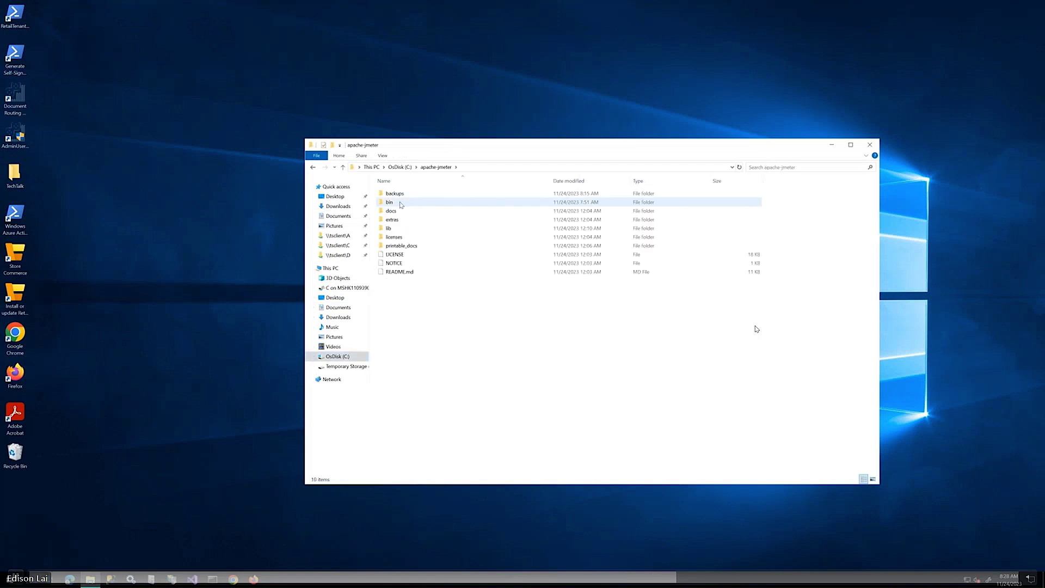
double_click(401, 204)
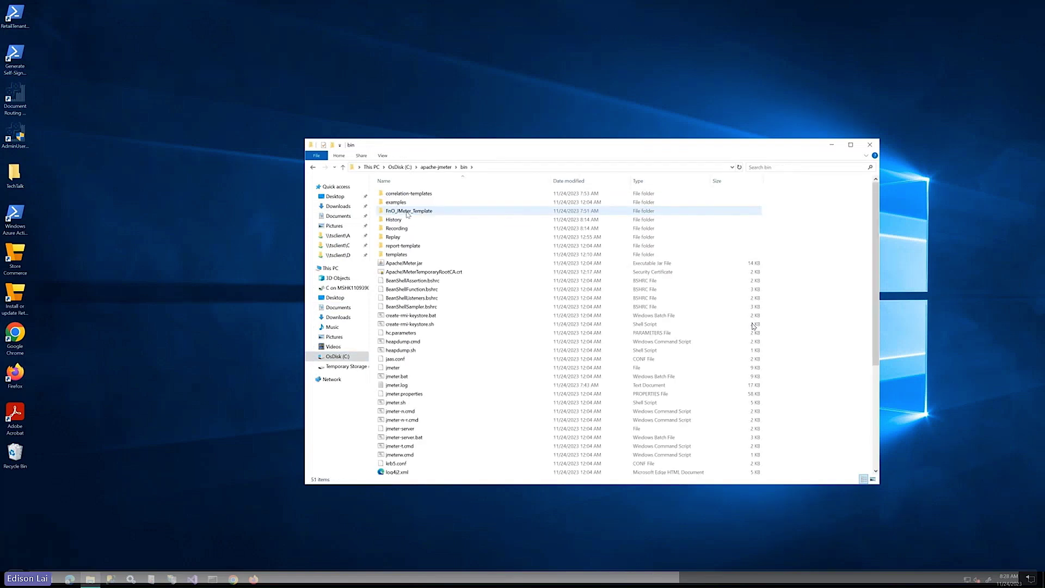
double_click(408, 212)
right_click(420, 245)
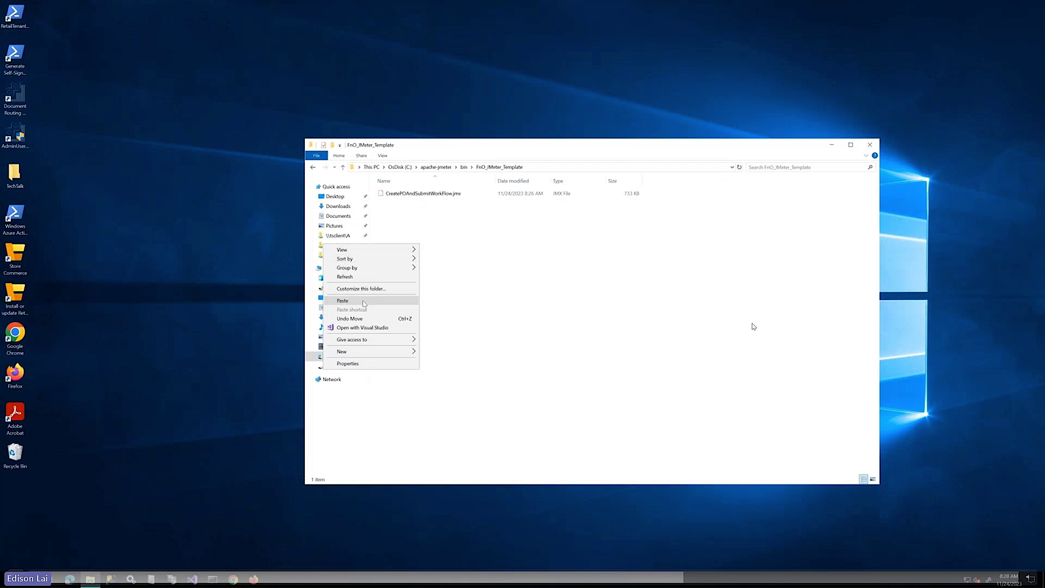
click(342, 300)
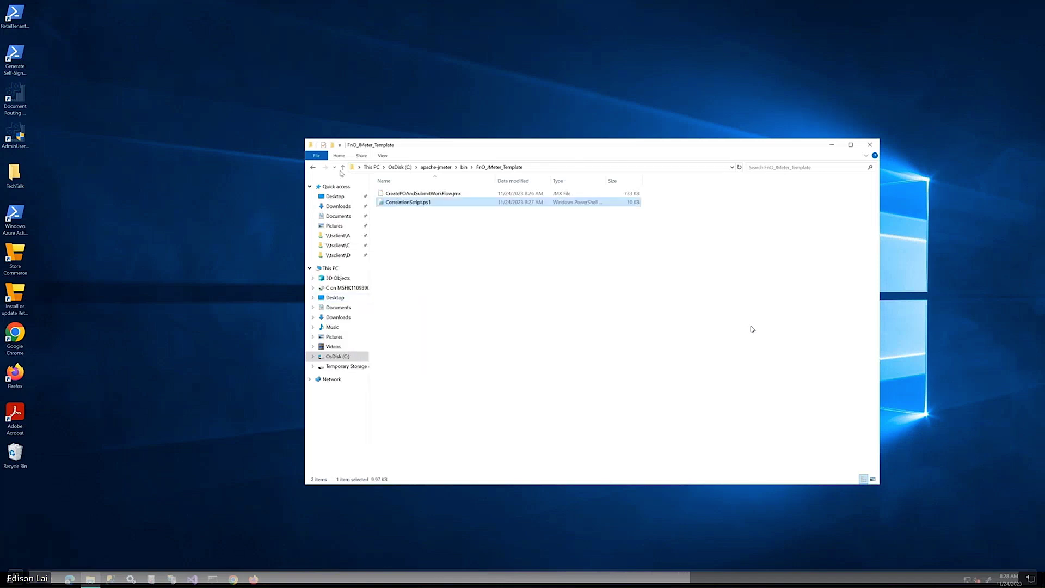
Open an administrator Windows PowerShell in the FnO_JMeter_Template folder, approving the UAC prompt
click(323, 157)
mouse_move(348, 187)
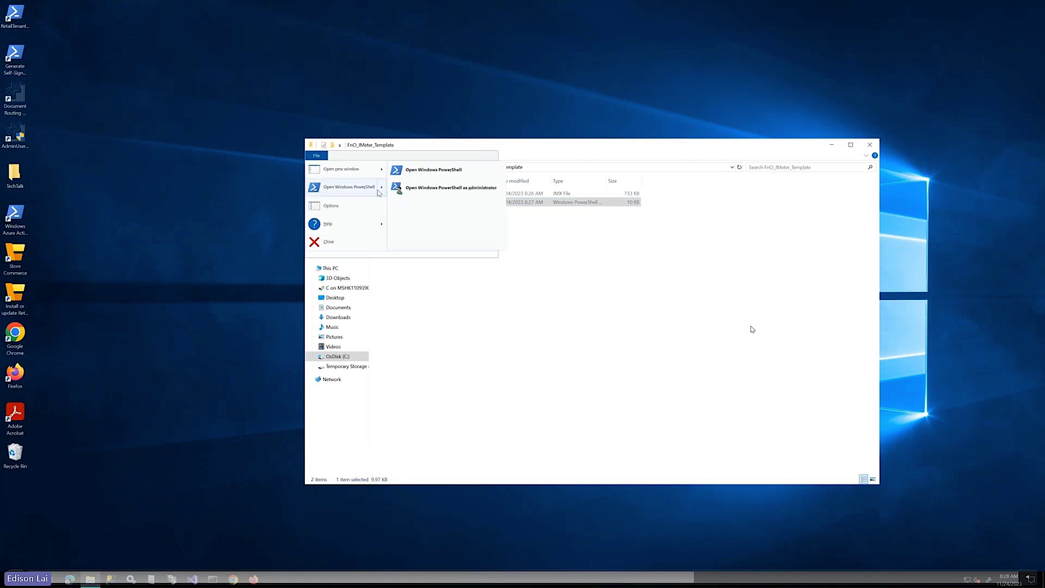
click(433, 187)
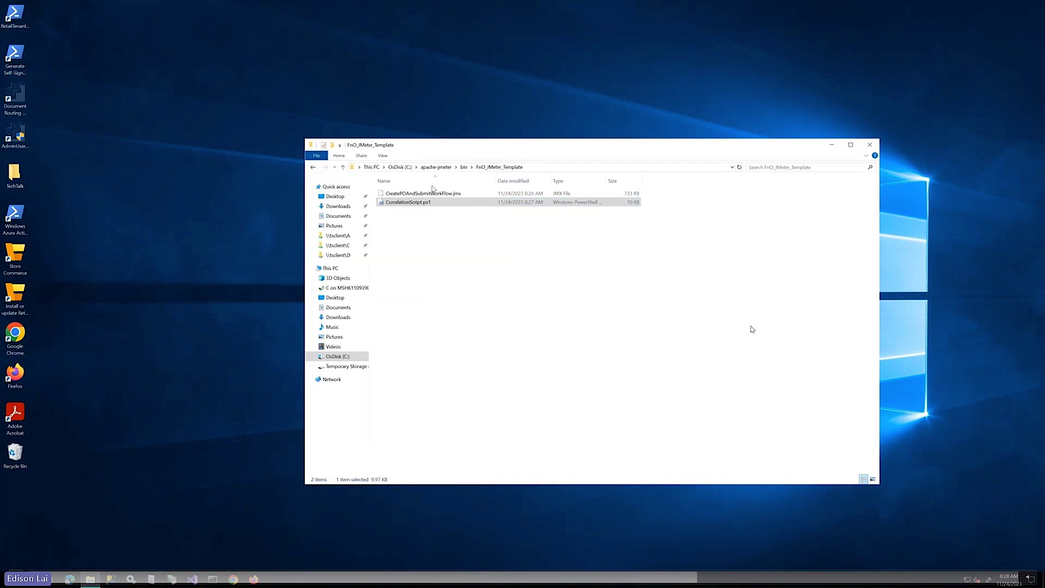
click(469, 343)
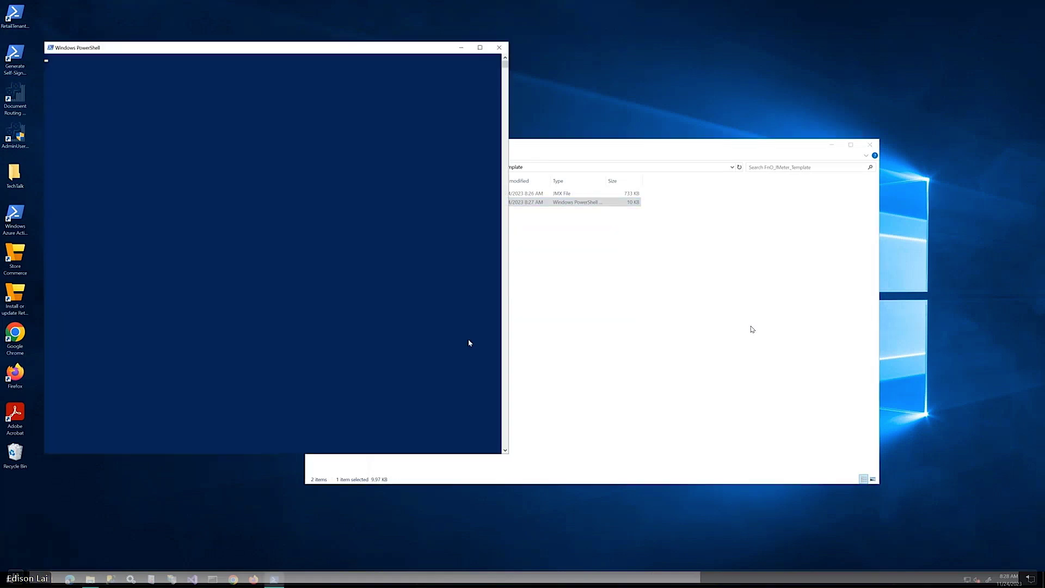
Run .\CorrelationScript.ps1, answering R to run it once
text(c)
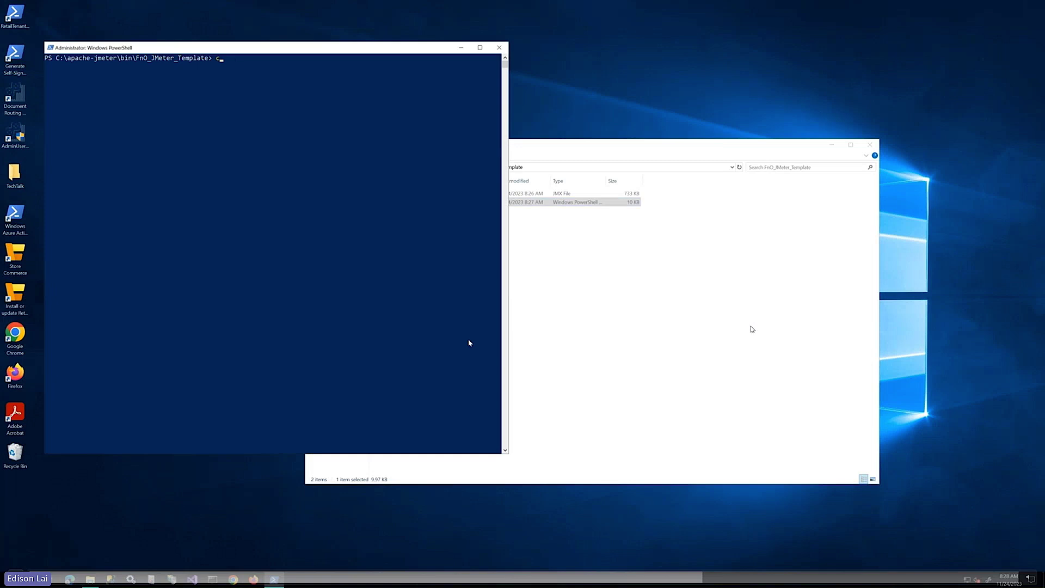
text(orre)
key(Tab)
key(Return)
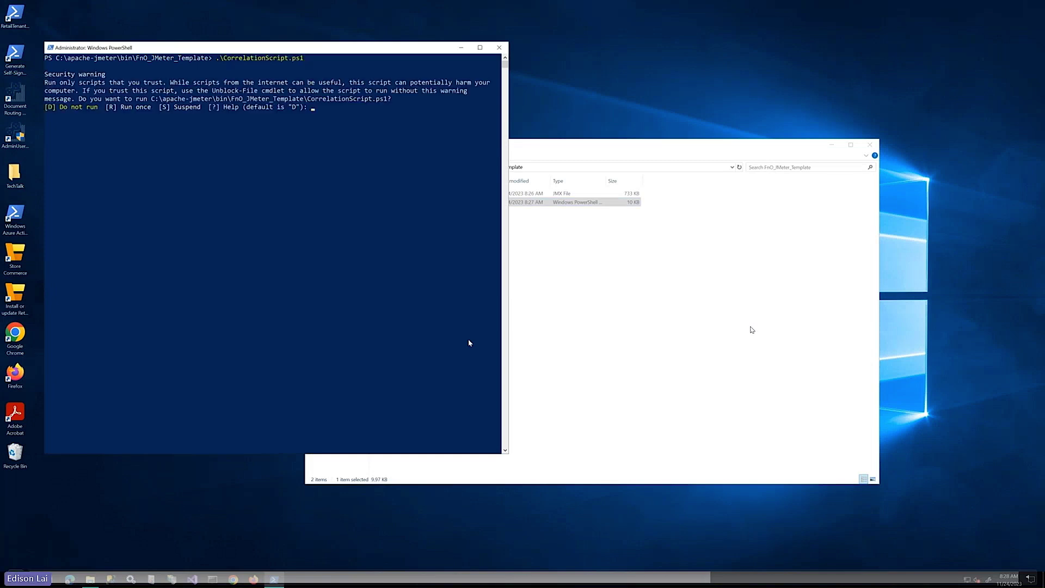
text(R)
key(Return)
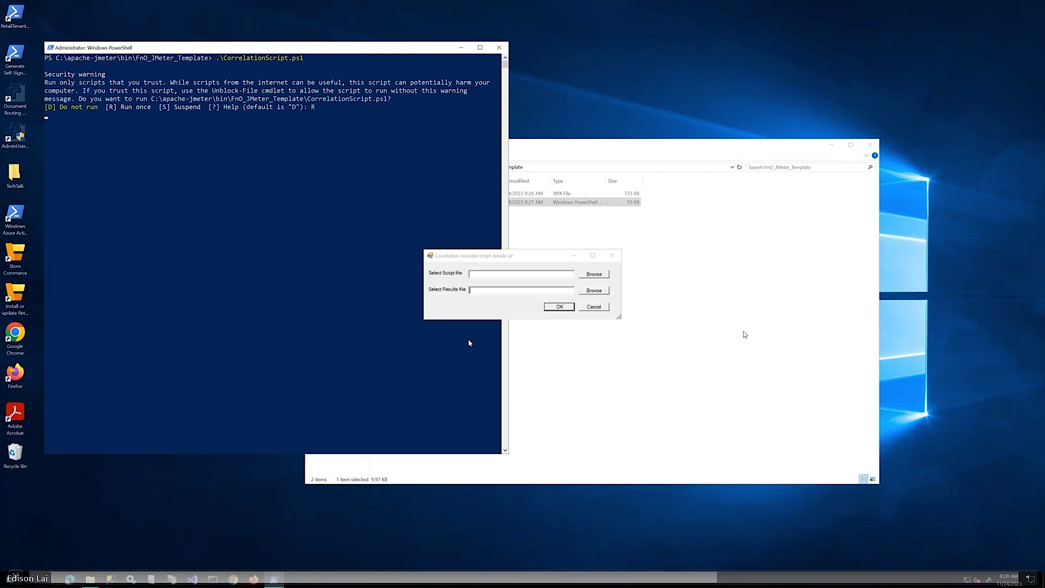
Choose FnO_JMeter_Template\CreatePOAndSubmitWorkFlow.jmx as the correlation script file
click(588, 274)
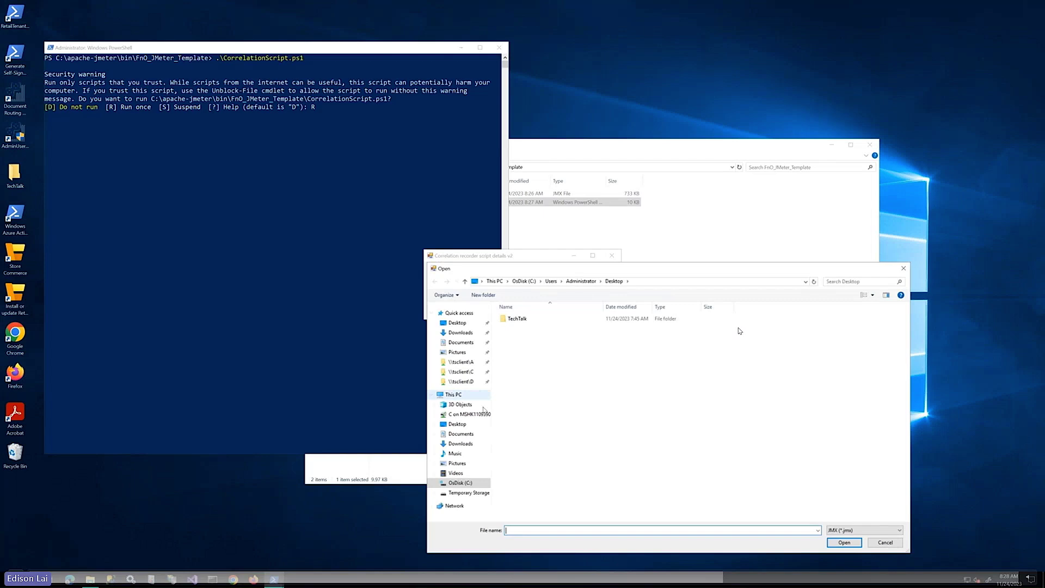
click(461, 482)
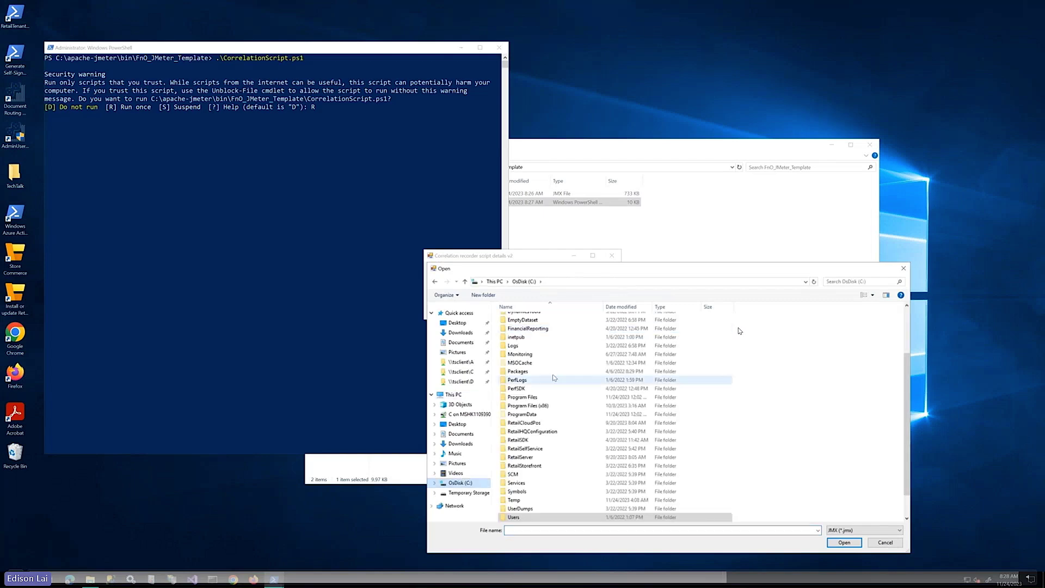
scroll(606, 332, up, 3)
double_click(531, 336)
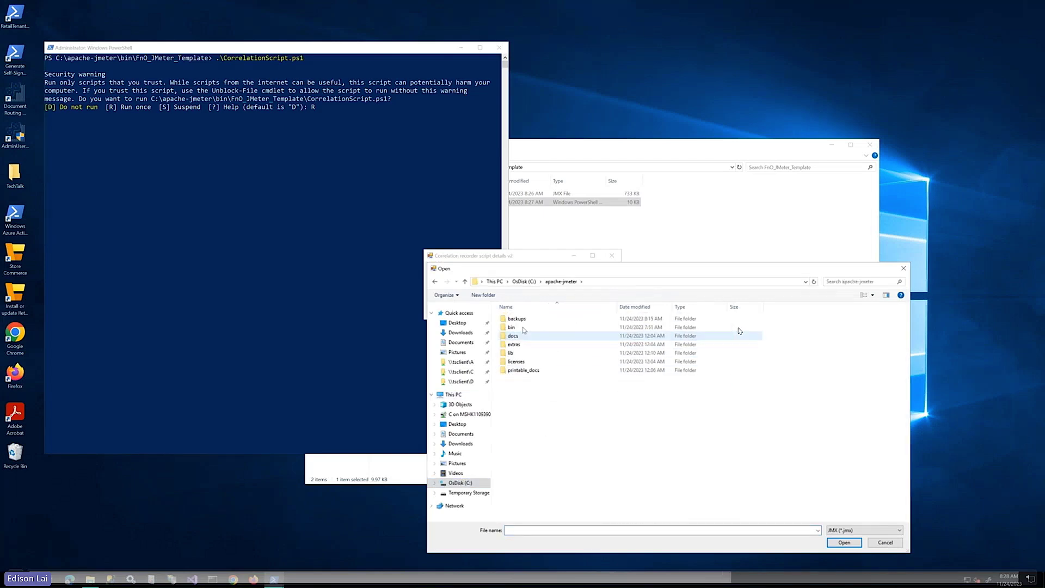
double_click(522, 327)
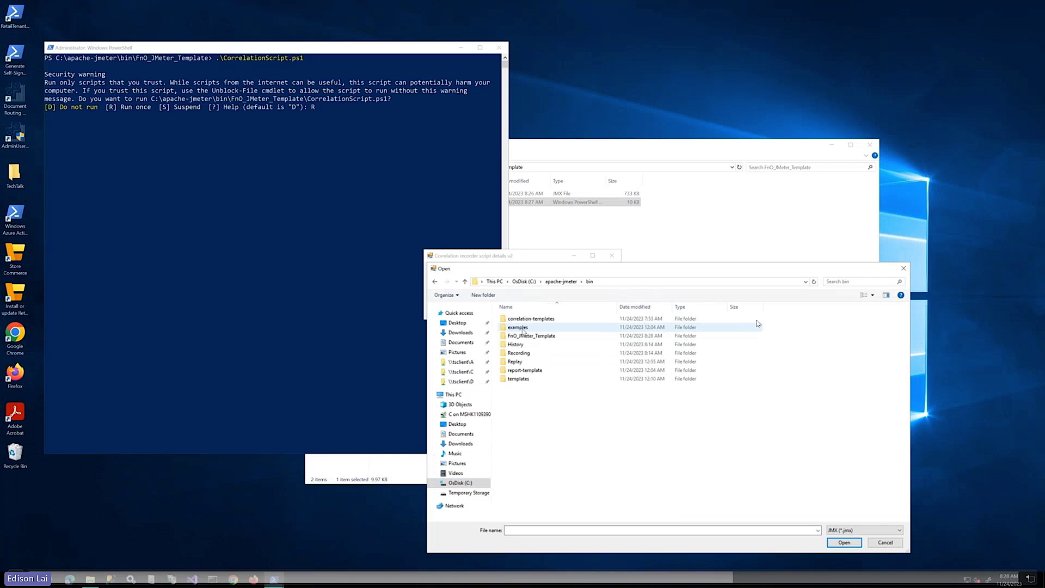
double_click(531, 336)
click(546, 320)
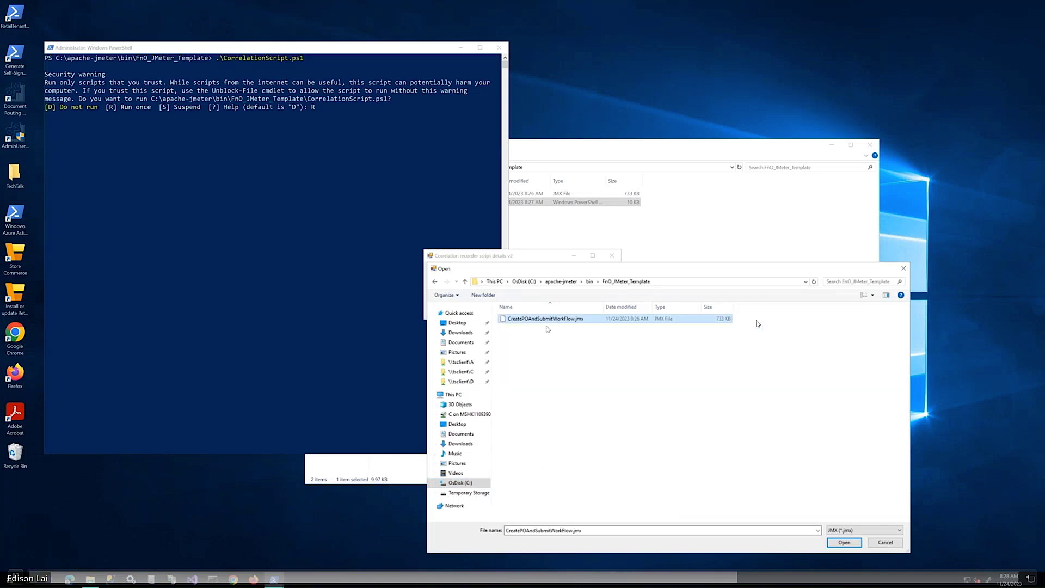
click(843, 542)
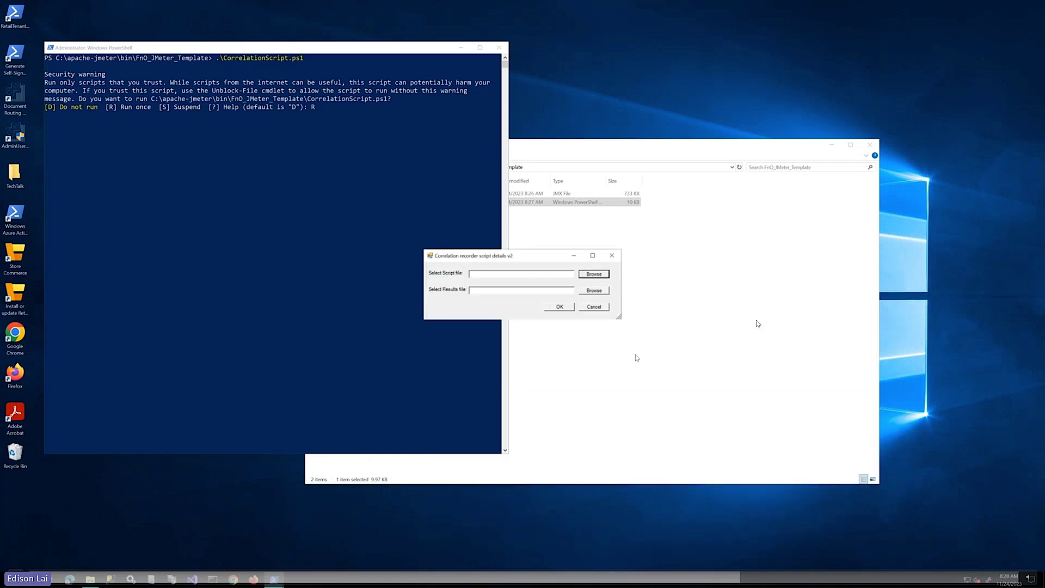
Choose bin\Recording\recording-1700842204349.jtl as the results file and start correlating
click(588, 293)
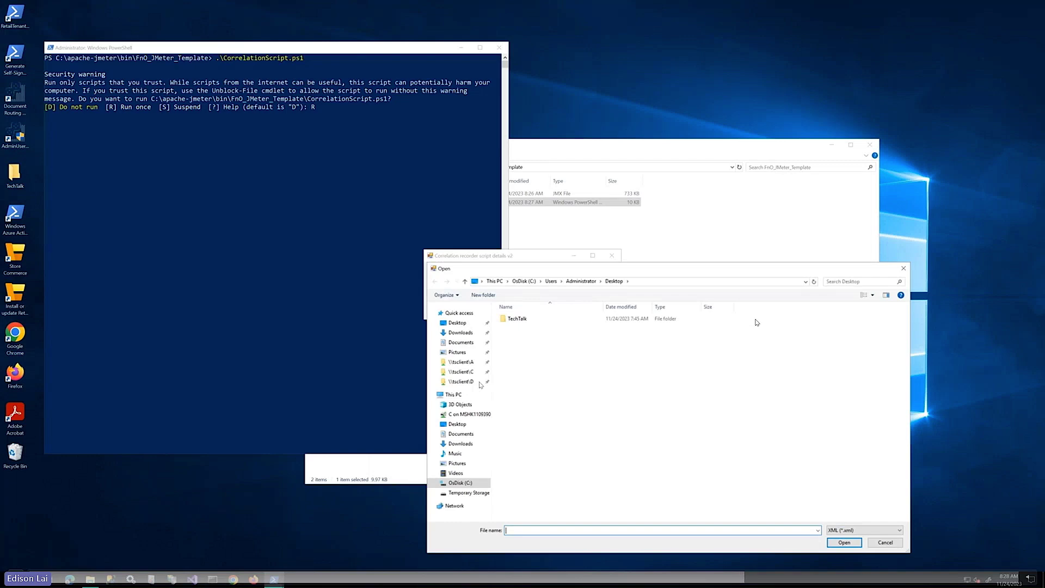
click(459, 482)
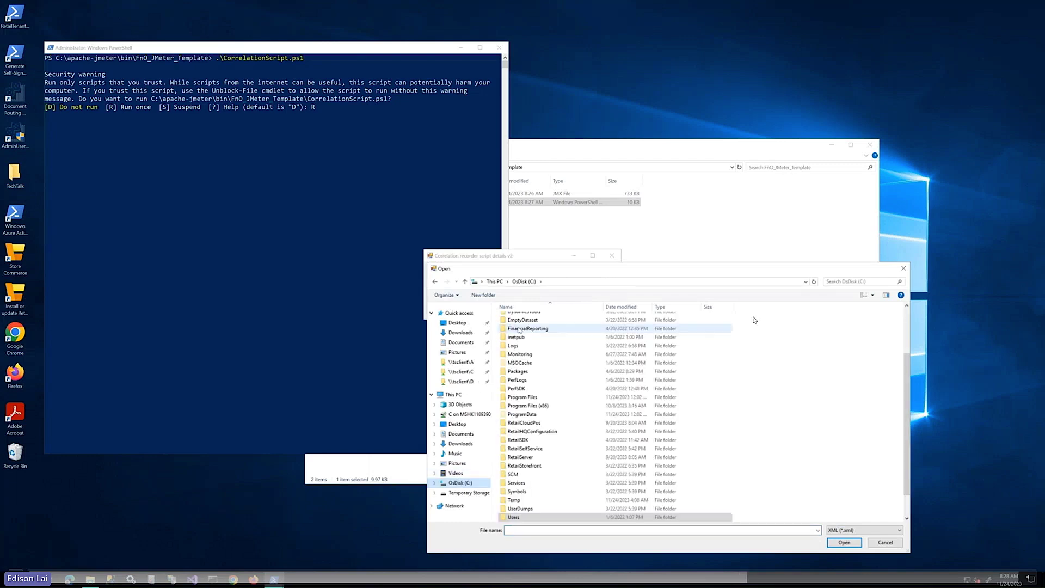
scroll(519, 329, up, 5)
double_click(519, 328)
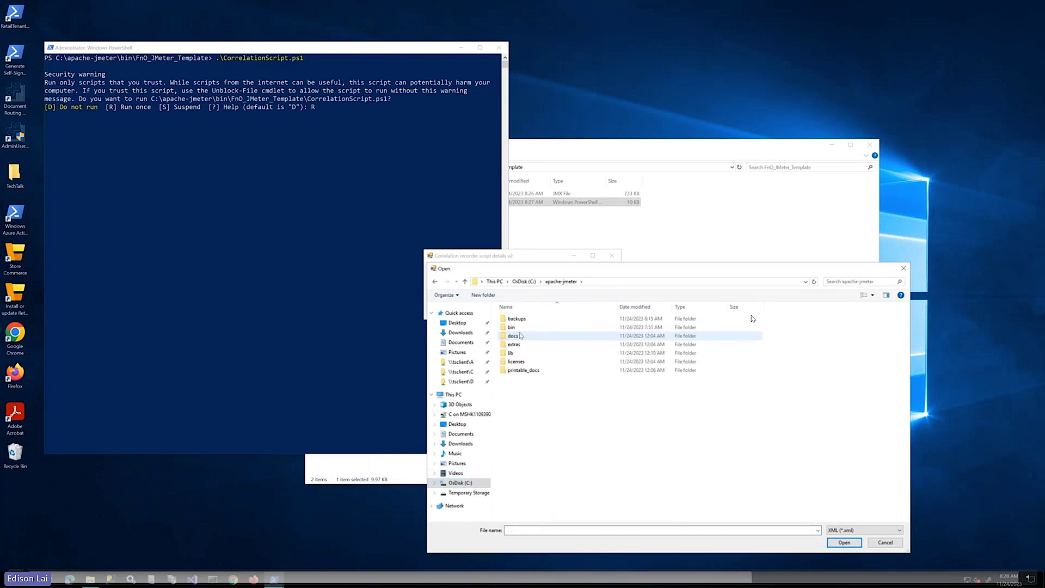
click(519, 329)
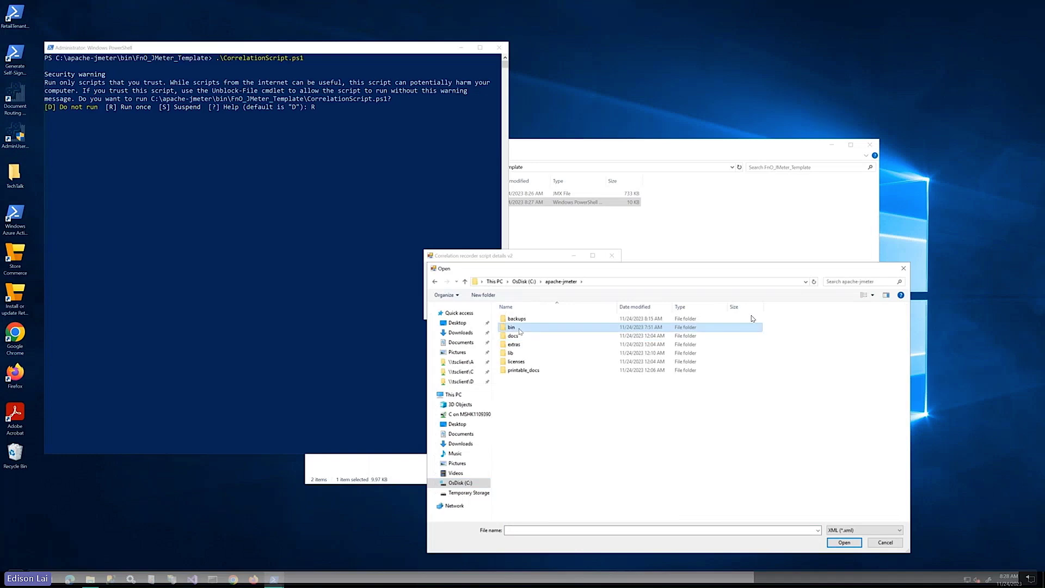
double_click(519, 329)
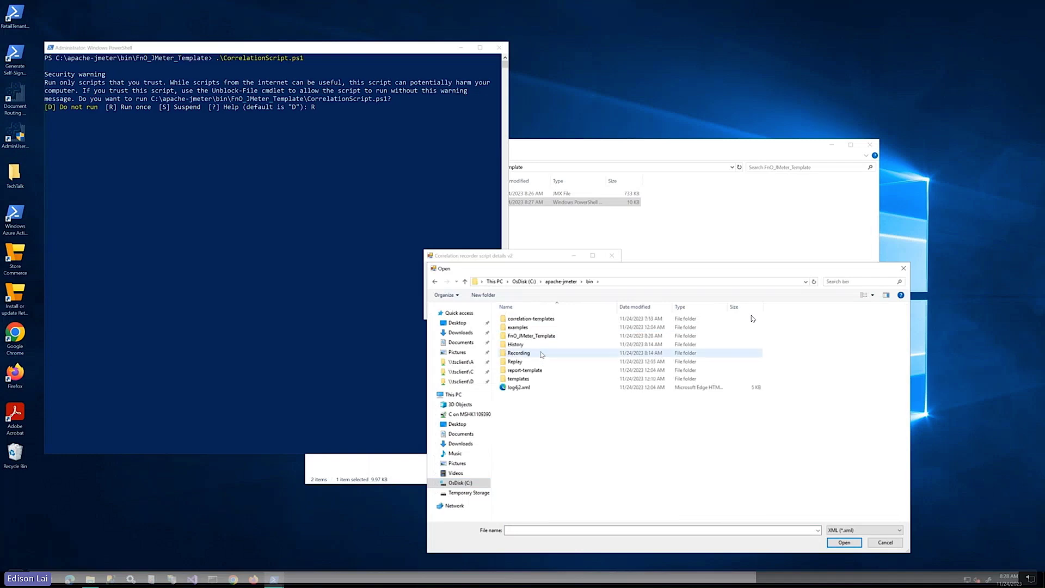
double_click(520, 352)
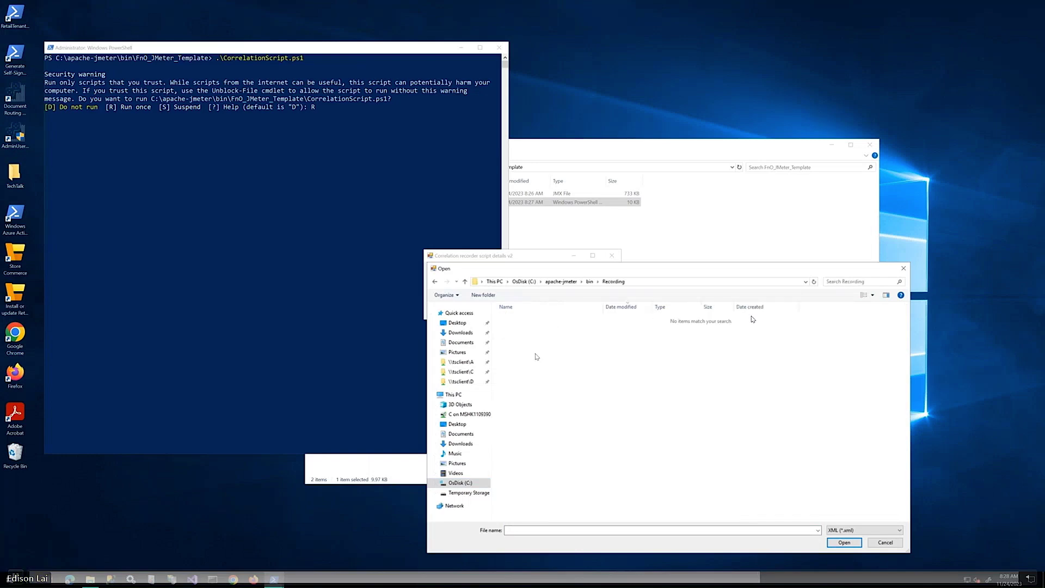
click(849, 526)
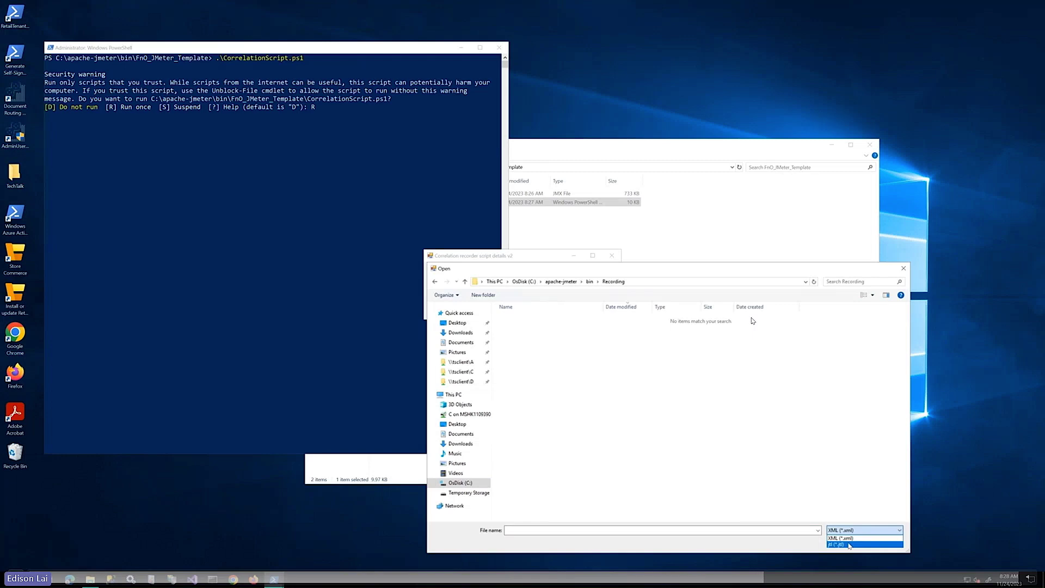
click(849, 544)
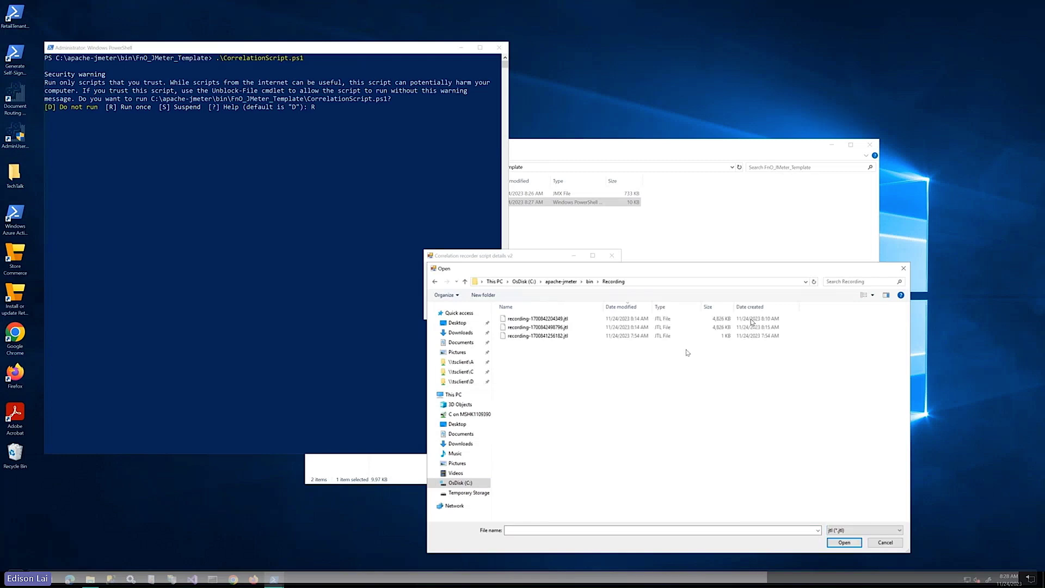
click(580, 320)
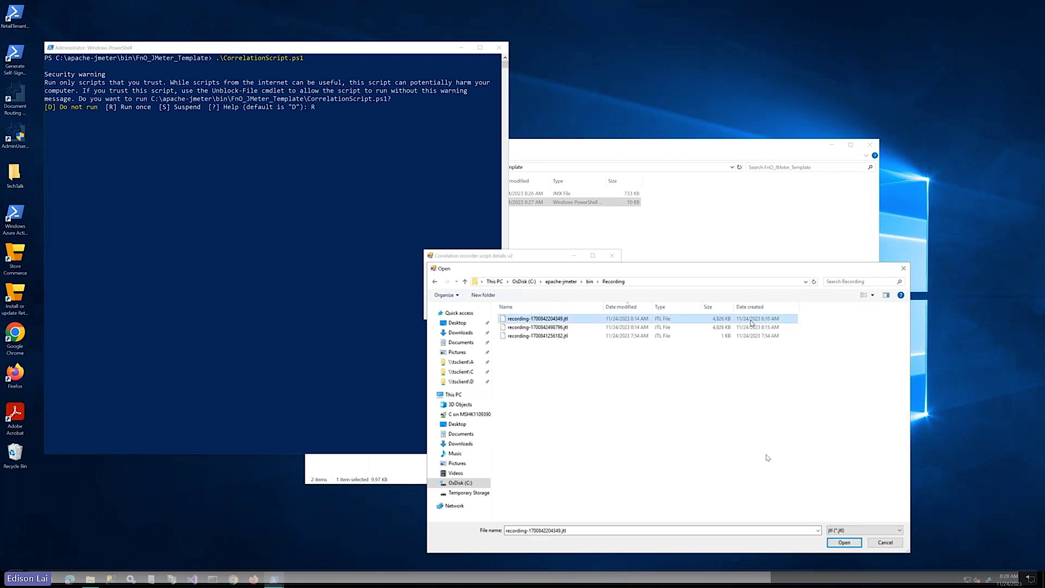
double_click(751, 322)
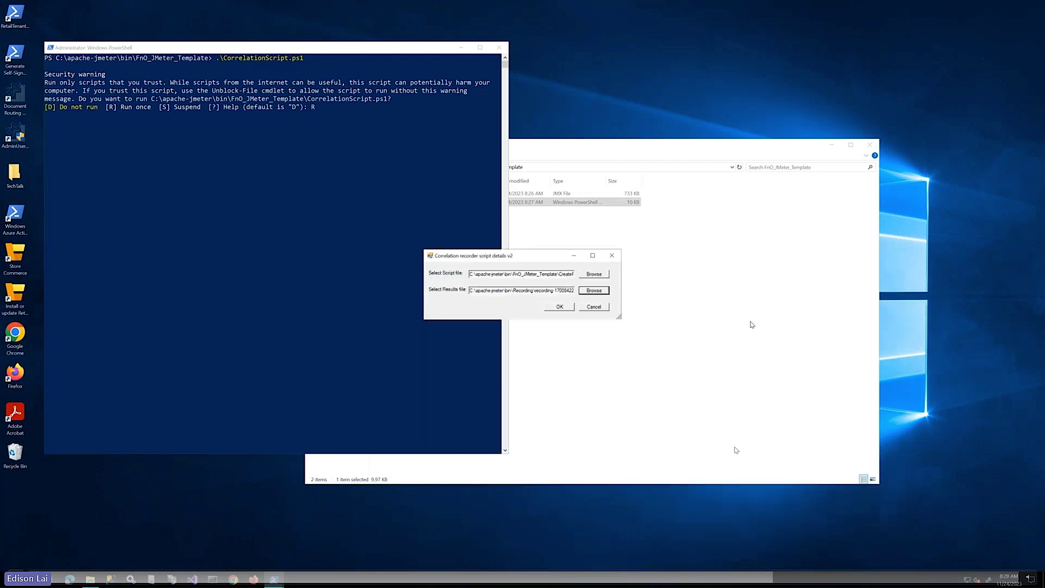
click(562, 307)
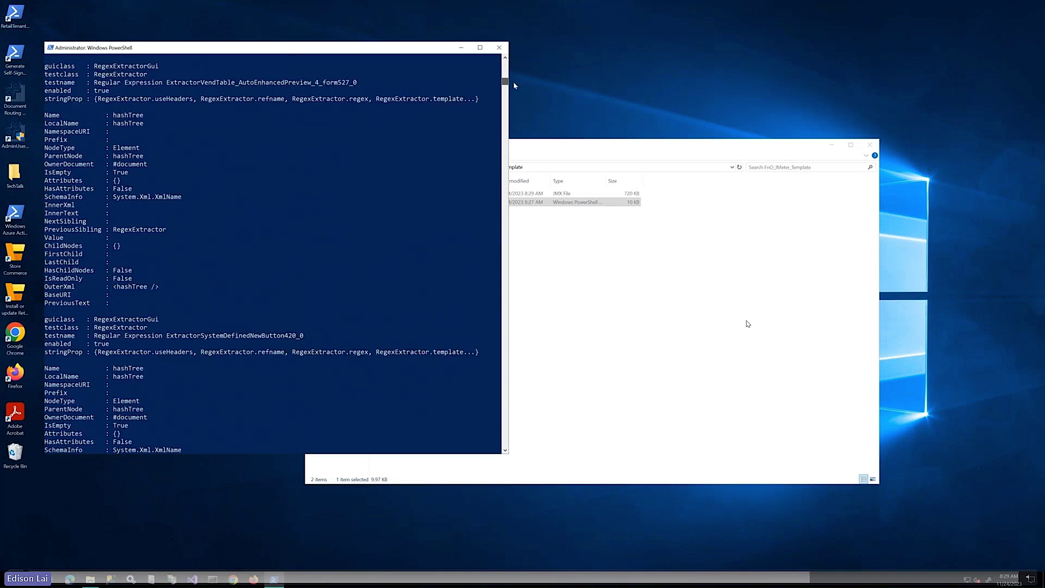
Scroll back through the script's Regular Expression Extractor output in PowerShell
drag(505, 443, 511, 67)
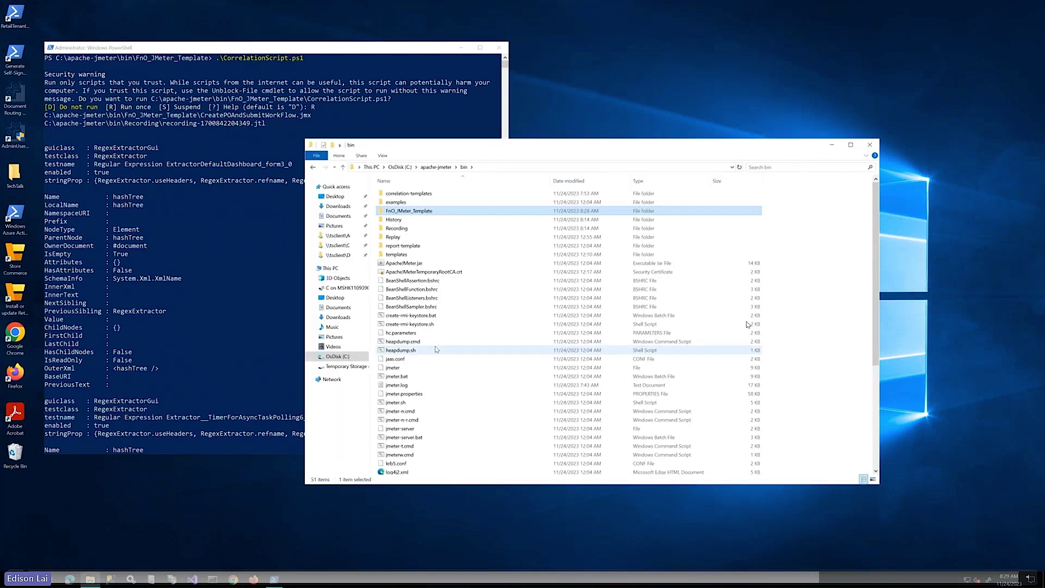
Run jmeter.bat as administrator, then minimize the PowerShell and JMeter console windows
right_click(398, 376)
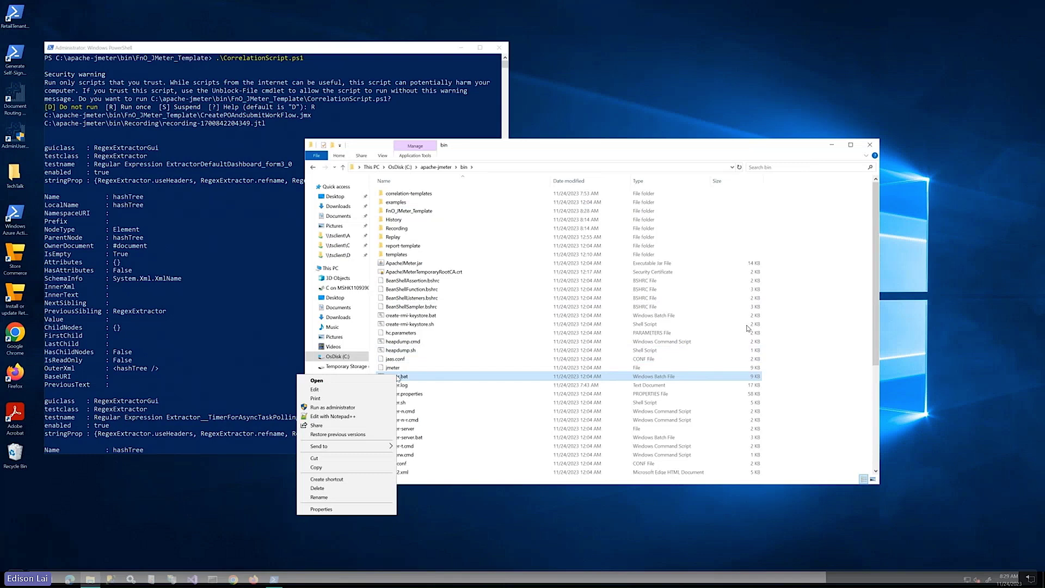
click(350, 408)
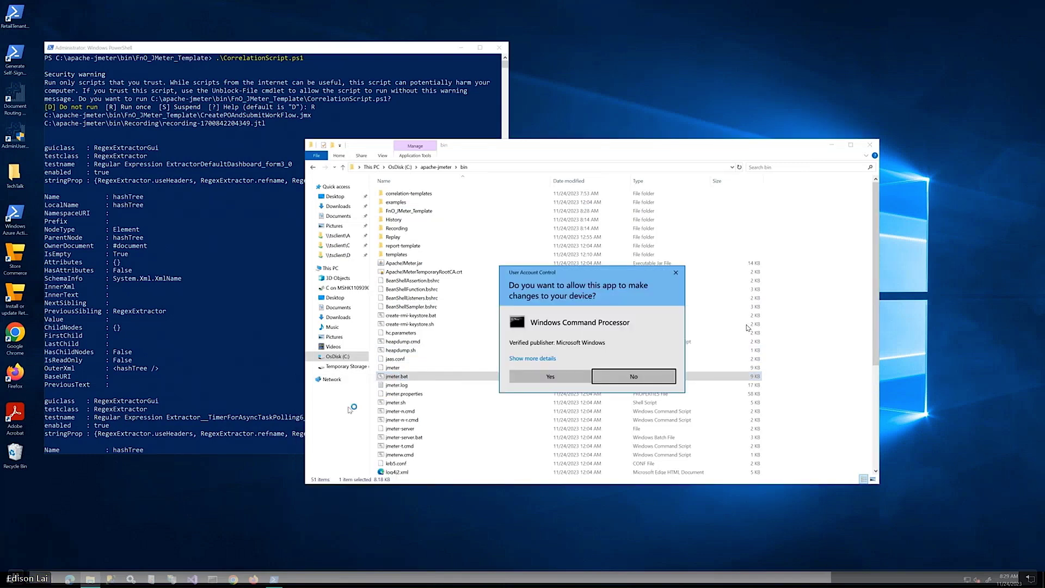
click(559, 380)
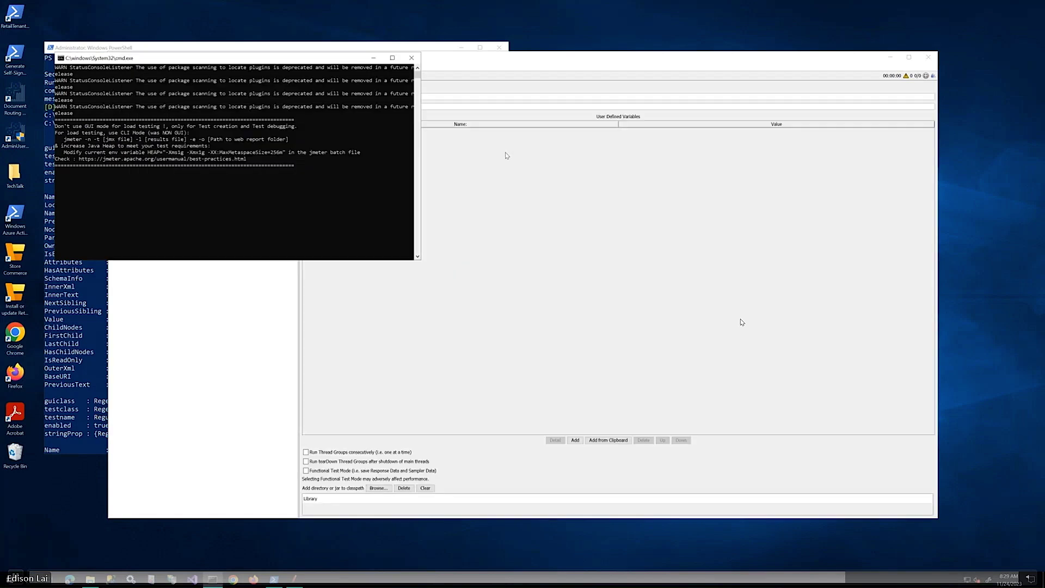
click(461, 48)
click(461, 47)
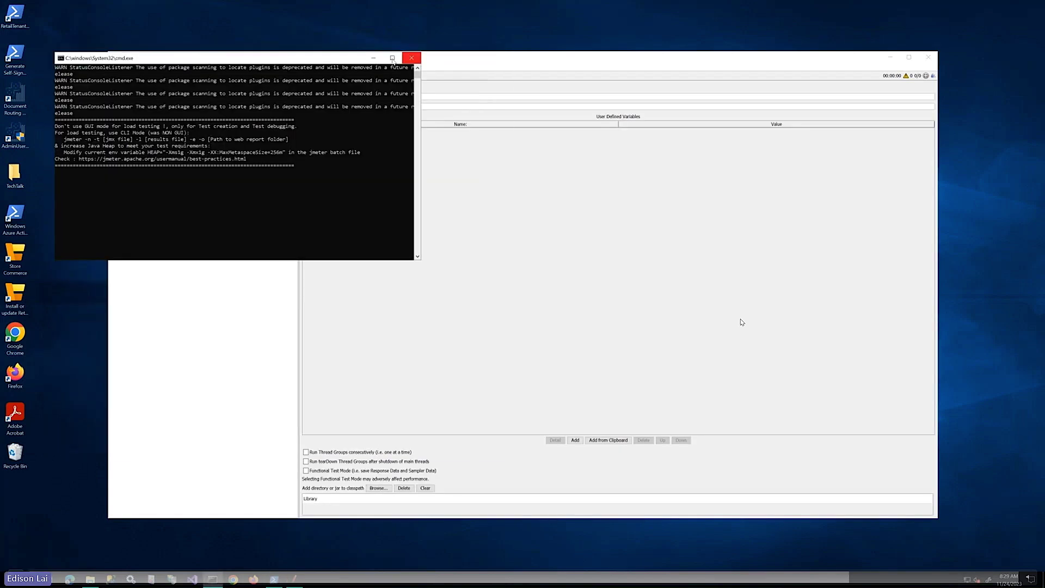
click(373, 58)
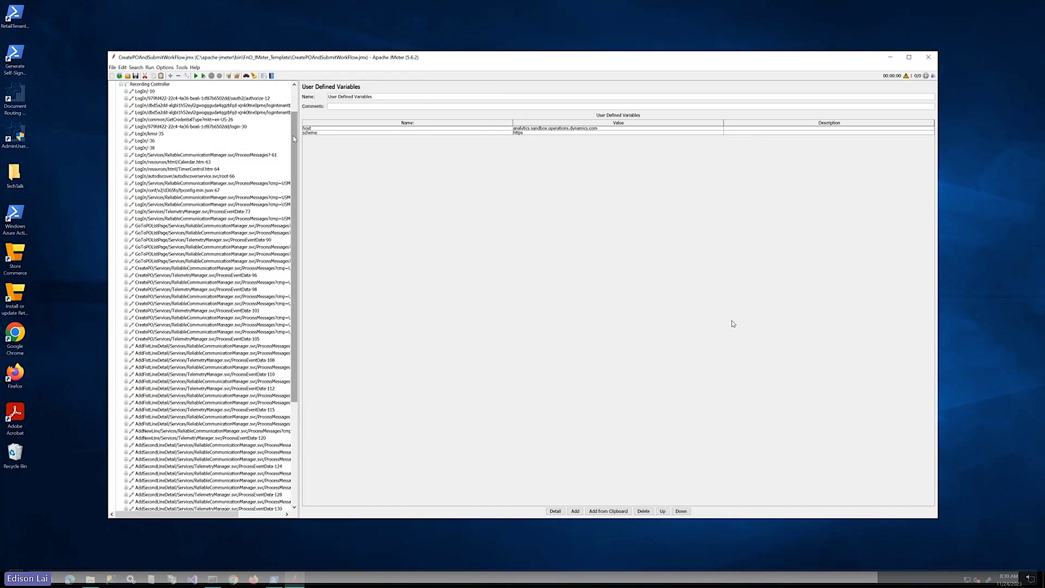
Browse the Recording Controller and select the LogIn requests starting at LogIn/-10
scroll(294, 139, up, 1)
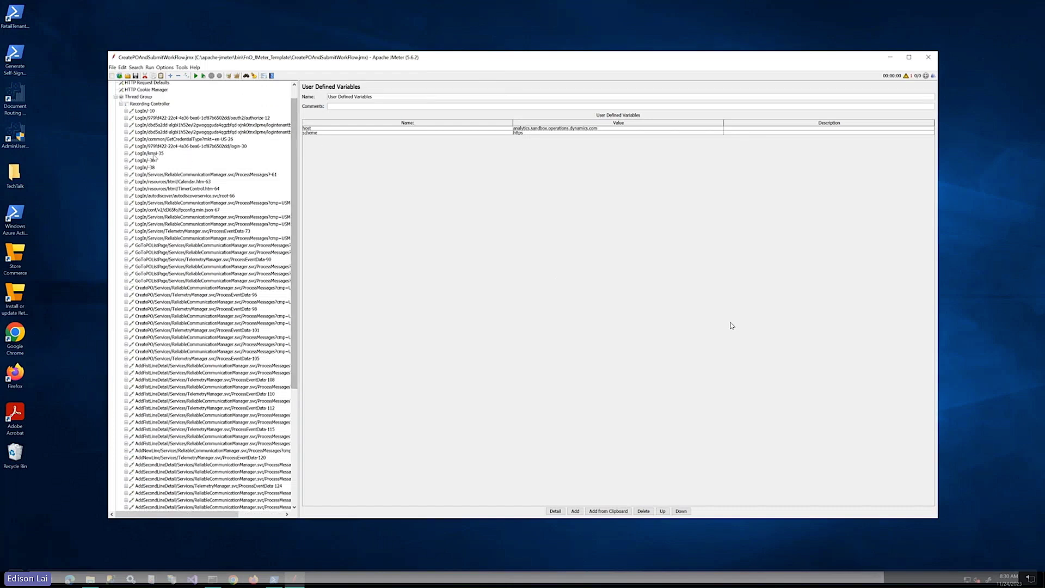
click(153, 154)
scroll(211, 188, up, 1)
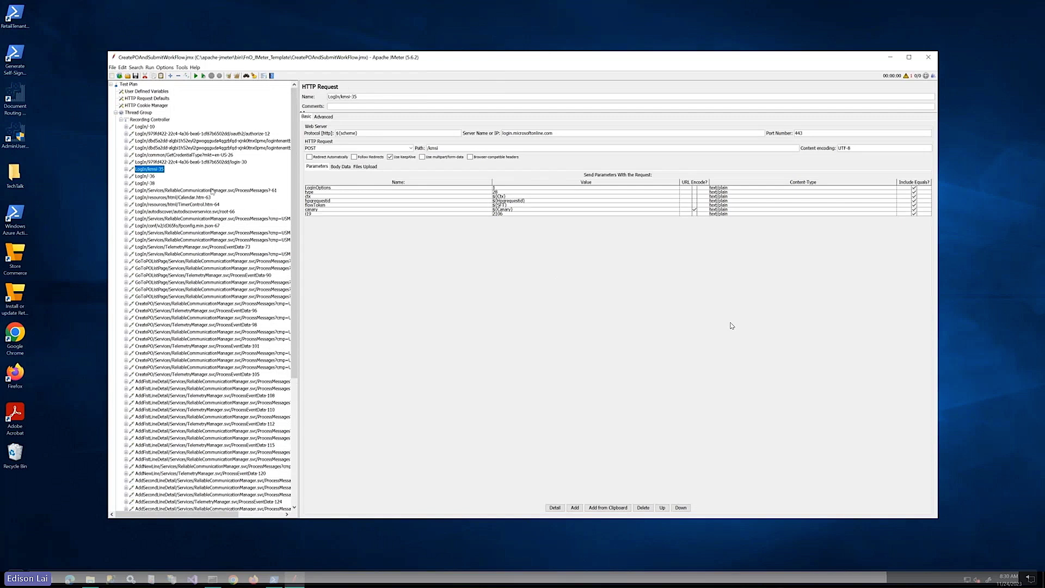
click(151, 120)
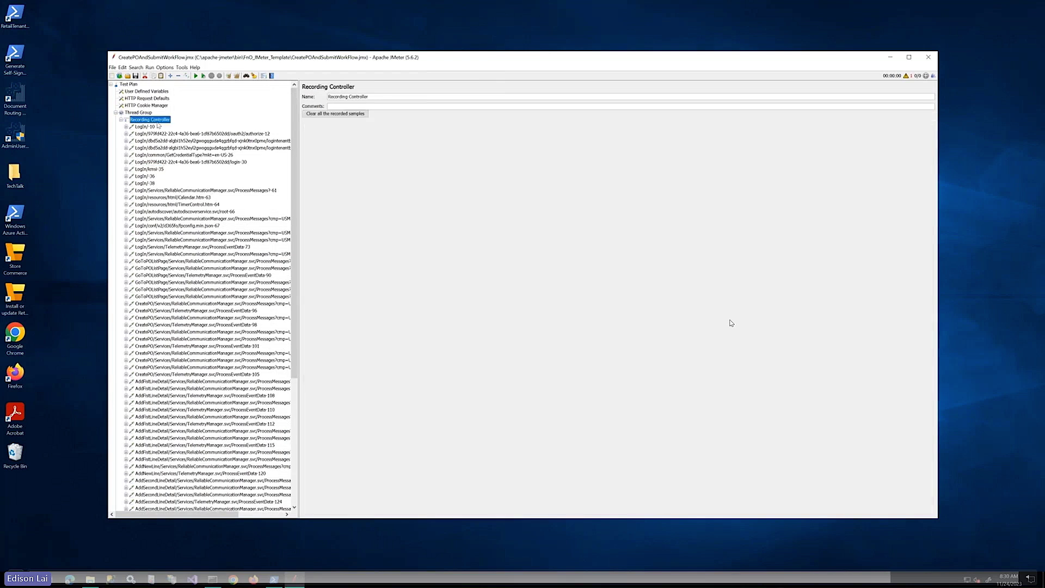
click(153, 127)
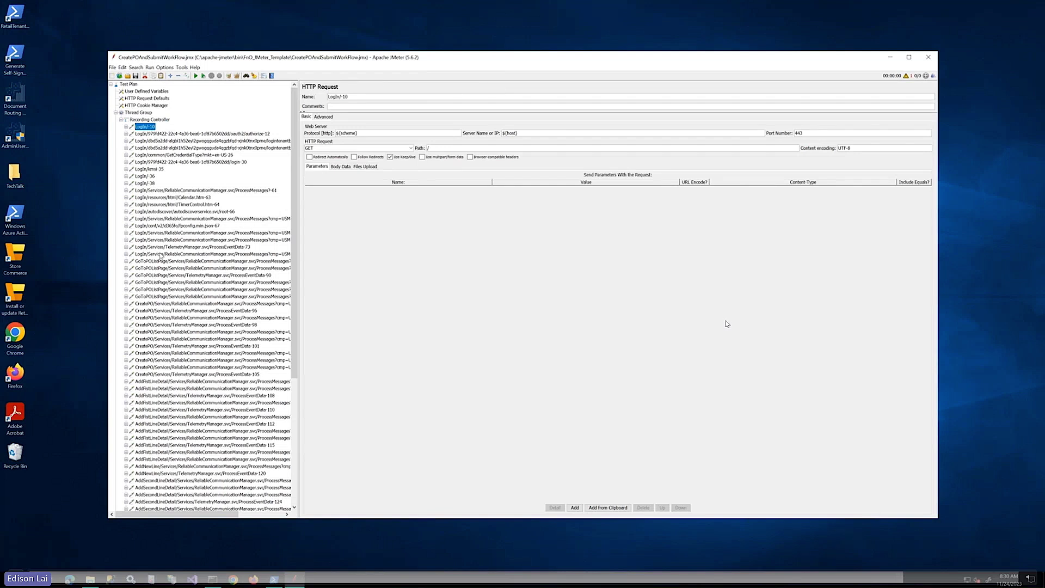
shift+click(162, 254)
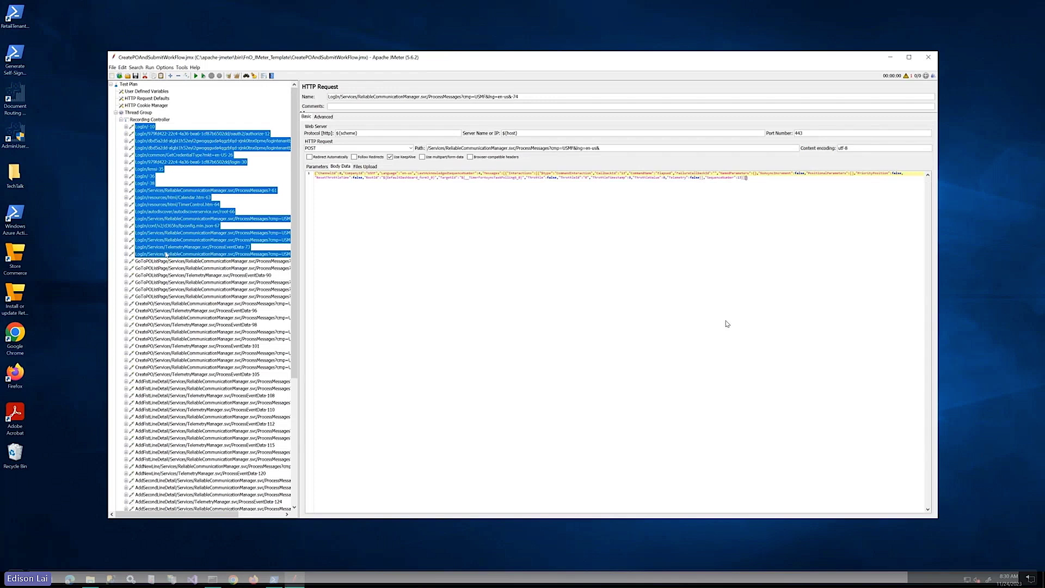
Wrap the LogIn requests in a Transaction Controller named '1. Access to application'
right_click(169, 208)
mouse_move(214, 217)
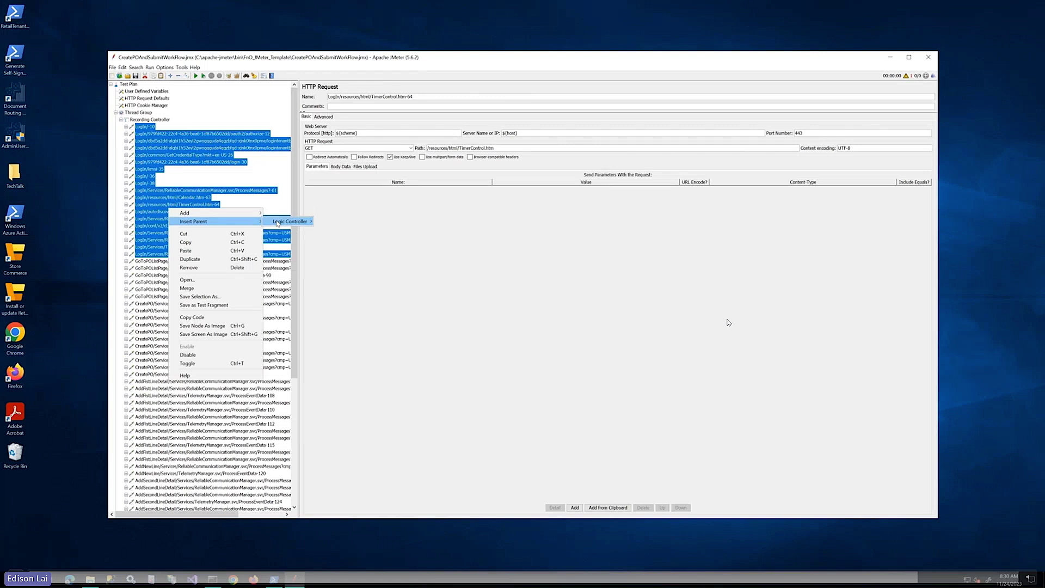
mouse_move(278, 223)
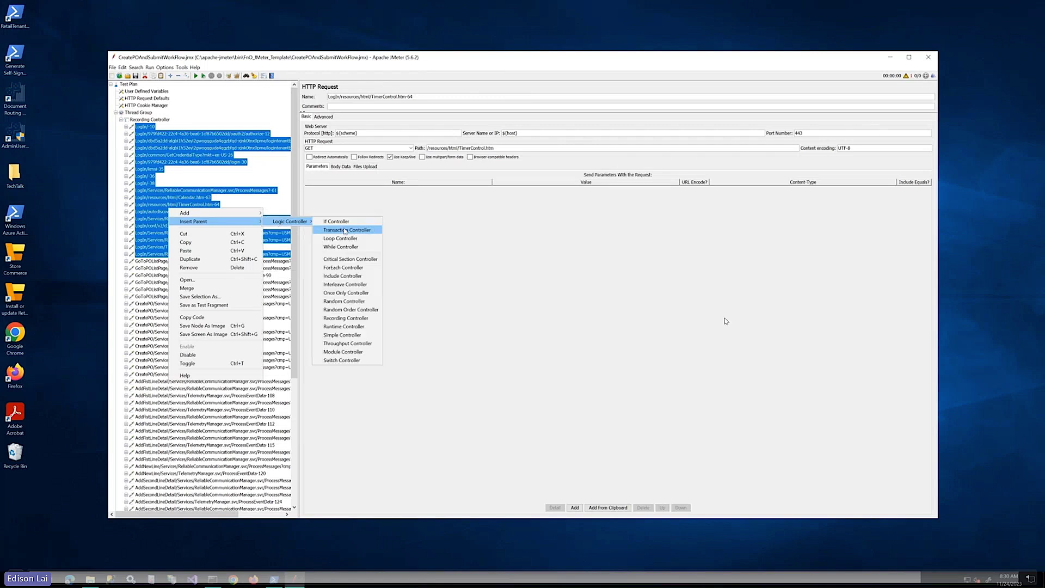
click(345, 230)
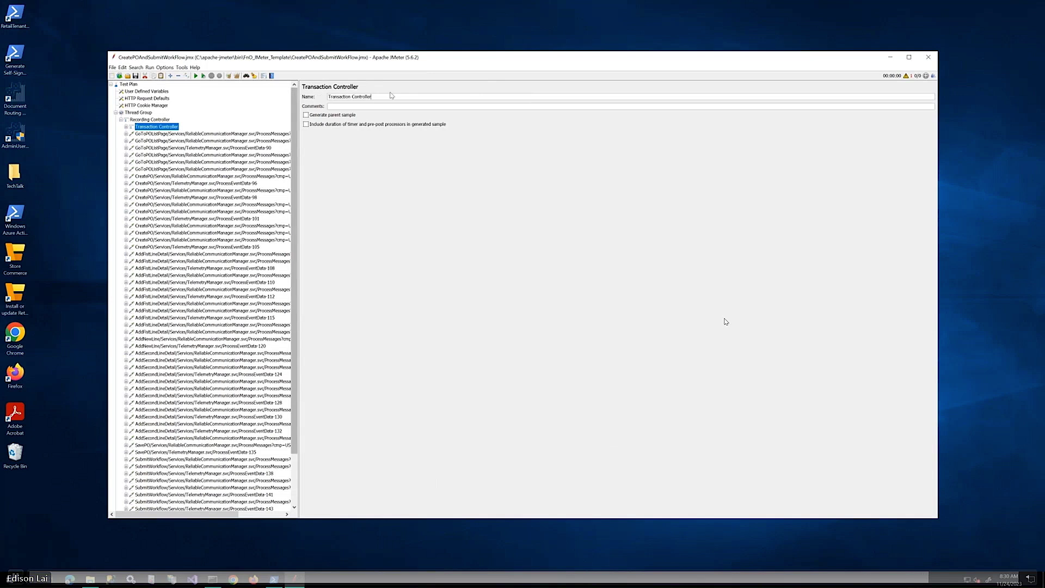
triple_click(337, 97)
text(1)
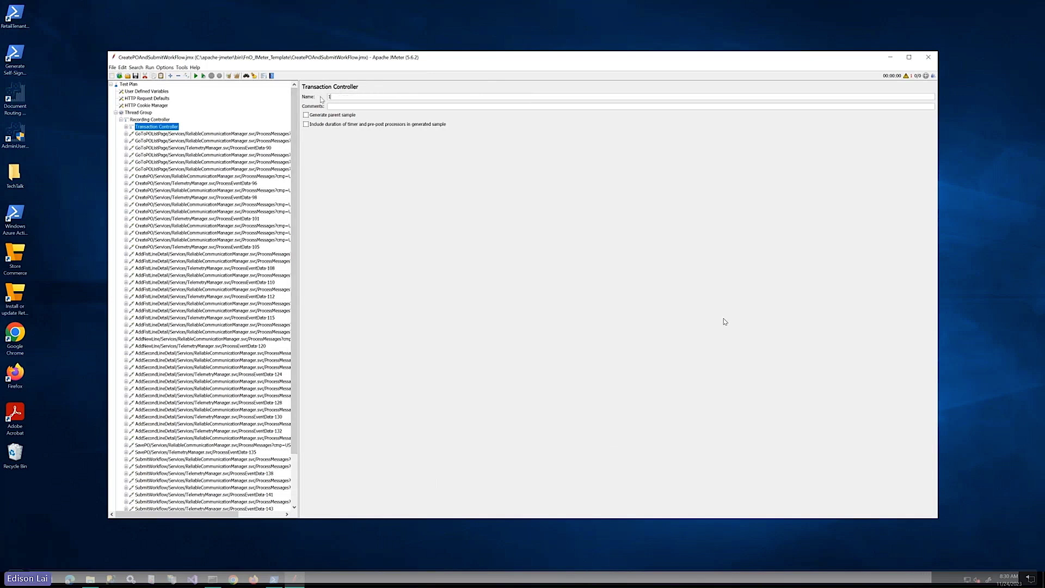
text(. Access to application)
Wrap the GoToPOListPage requests in a Transaction Controller named '2. Go To PO list pag'
click(172, 134)
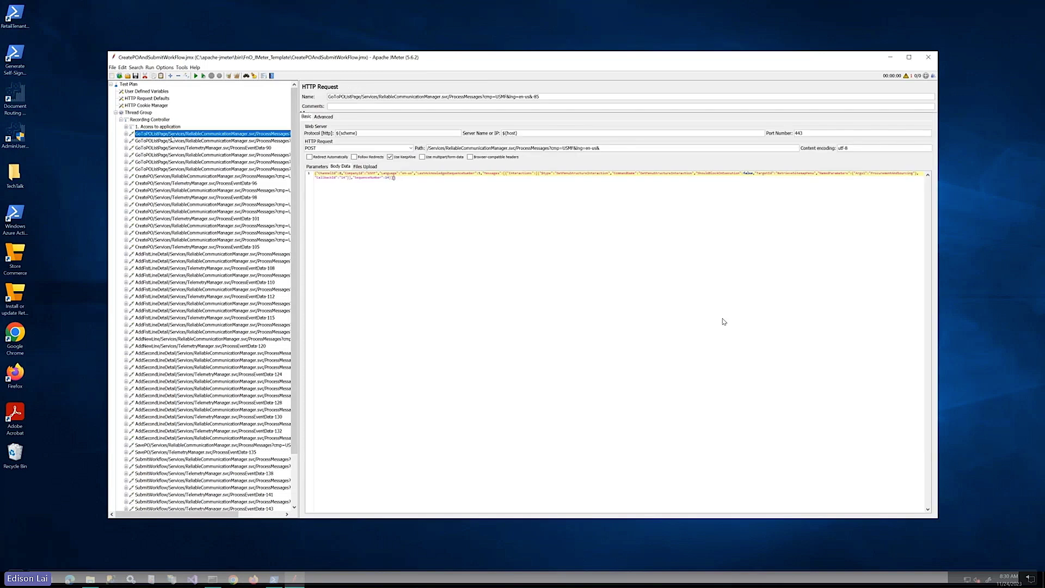
shift+click(163, 169)
right_click(177, 158)
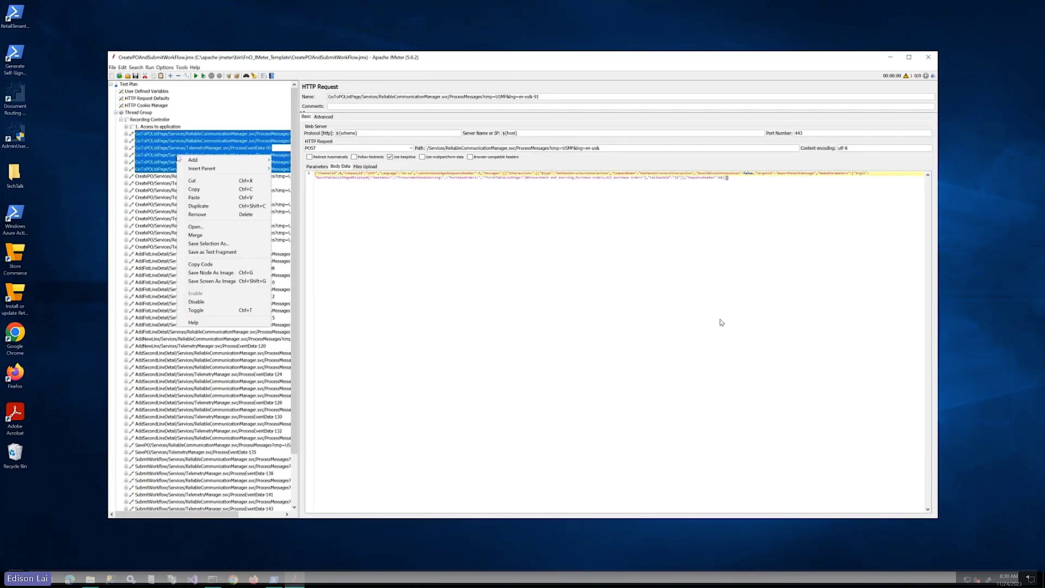
mouse_move(206, 168)
mouse_move(299, 168)
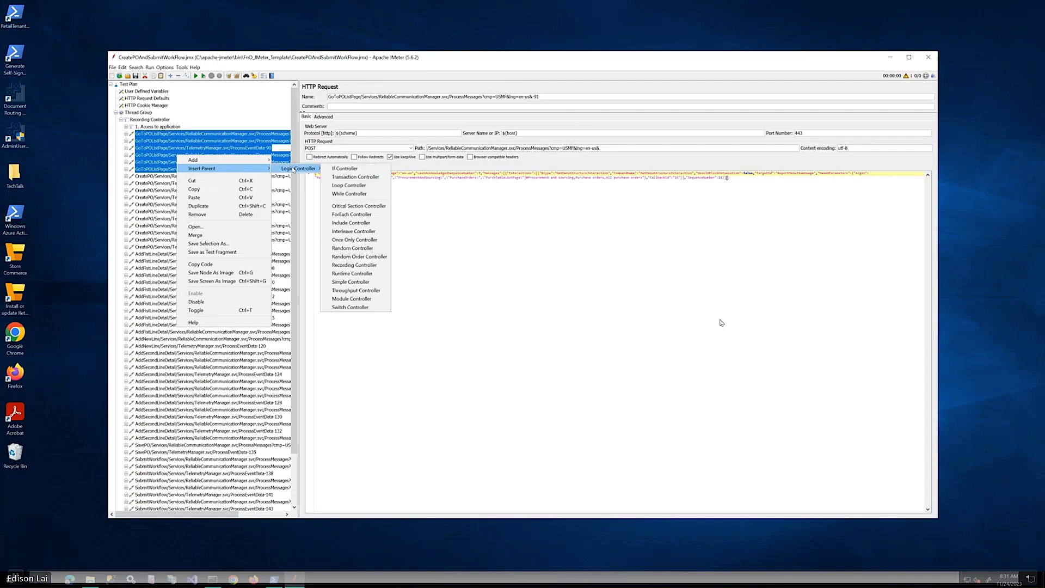
click(348, 176)
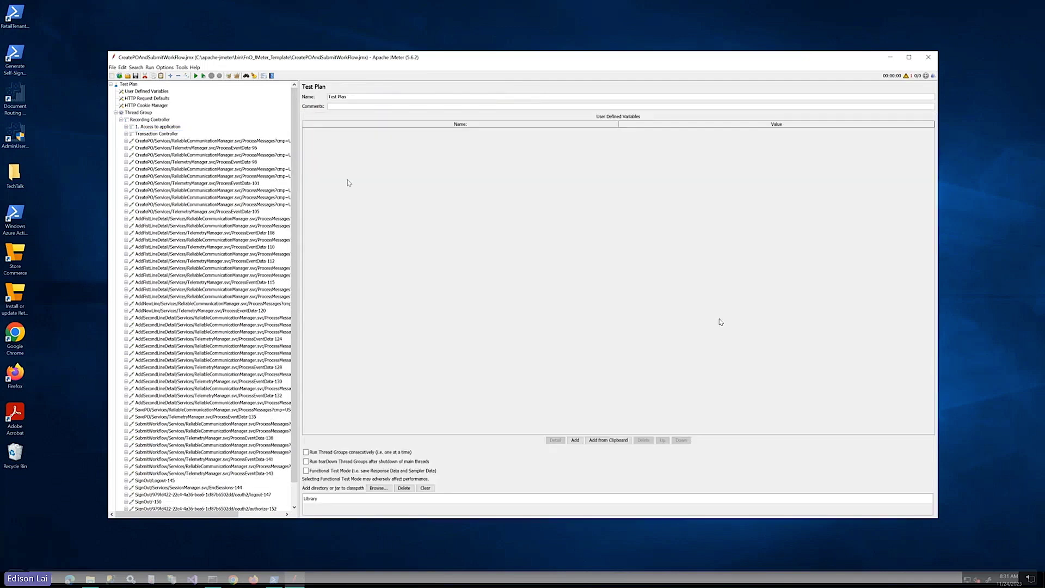
click(160, 134)
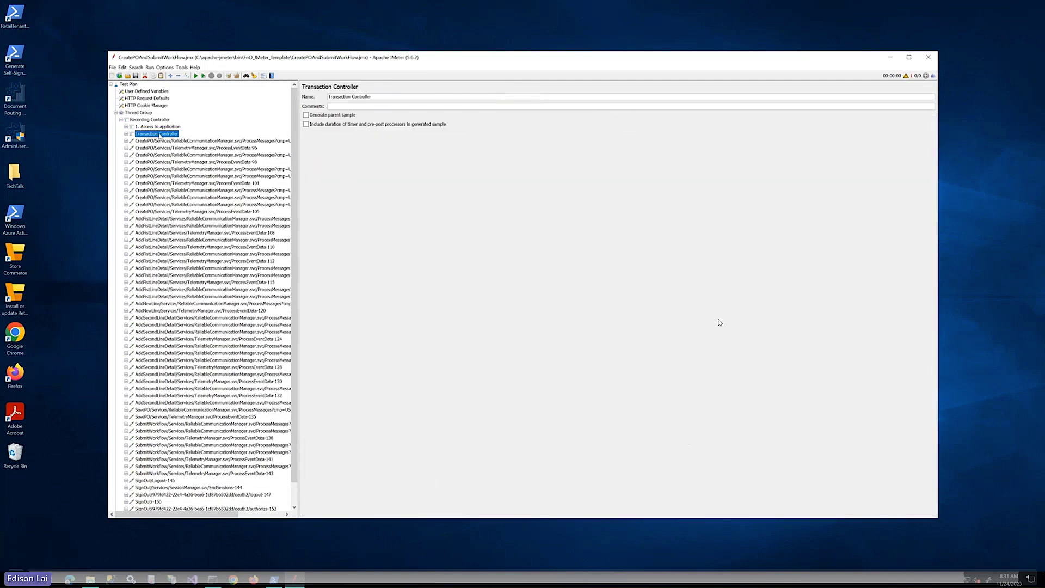
triple_click(370, 97)
text(2. Go To PO list page)
Rename the last transaction controller to '9. Sign Out'
click(194, 141)
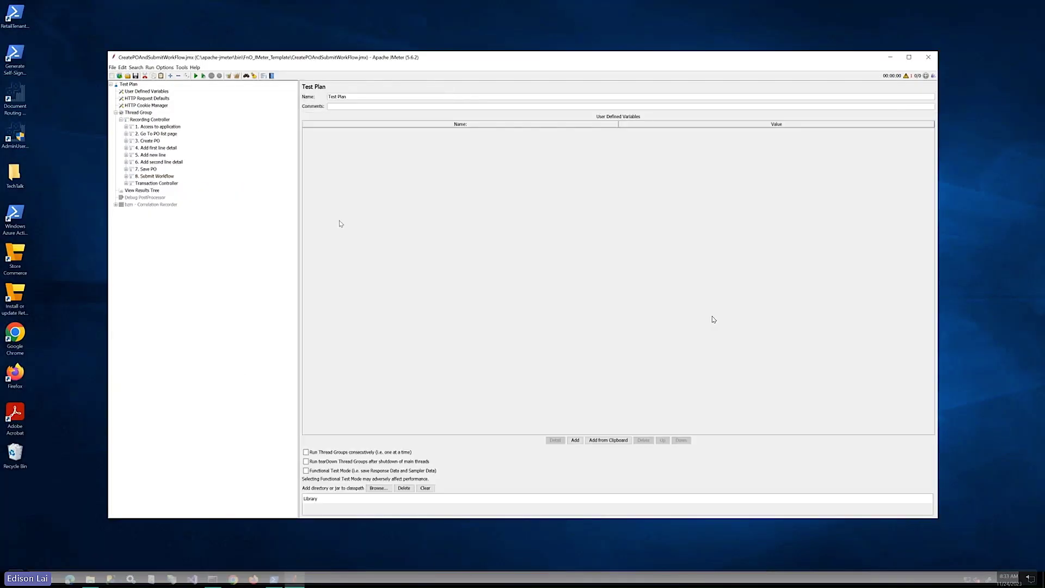
click(157, 183)
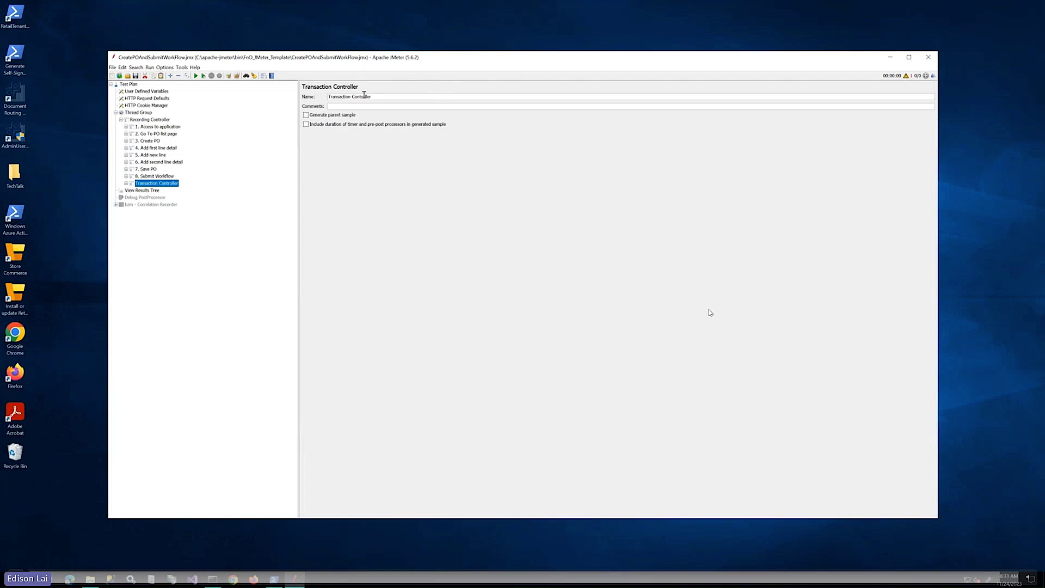
triple_click(313, 97)
text(9. Sign Out)
click(163, 176)
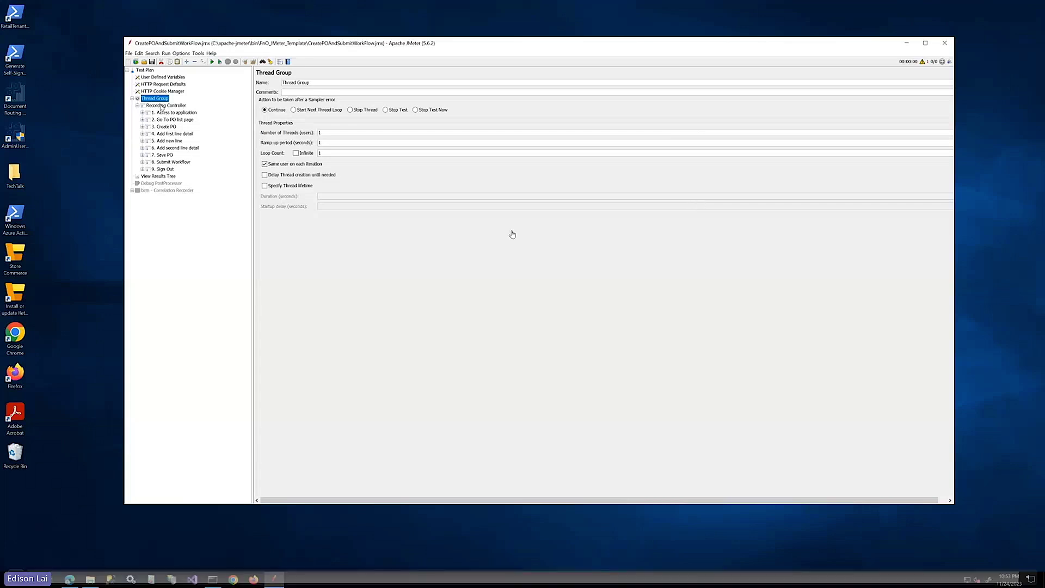
Add a Summary Report listener to the Thread Group, positioned below View Results Tree
right_click(160, 98)
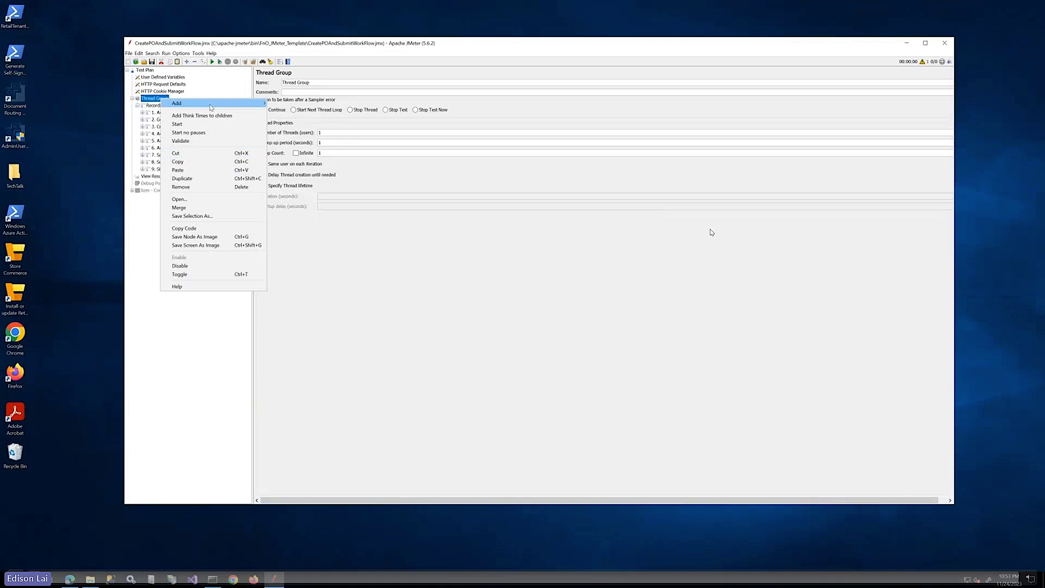
mouse_move(211, 107)
mouse_move(305, 191)
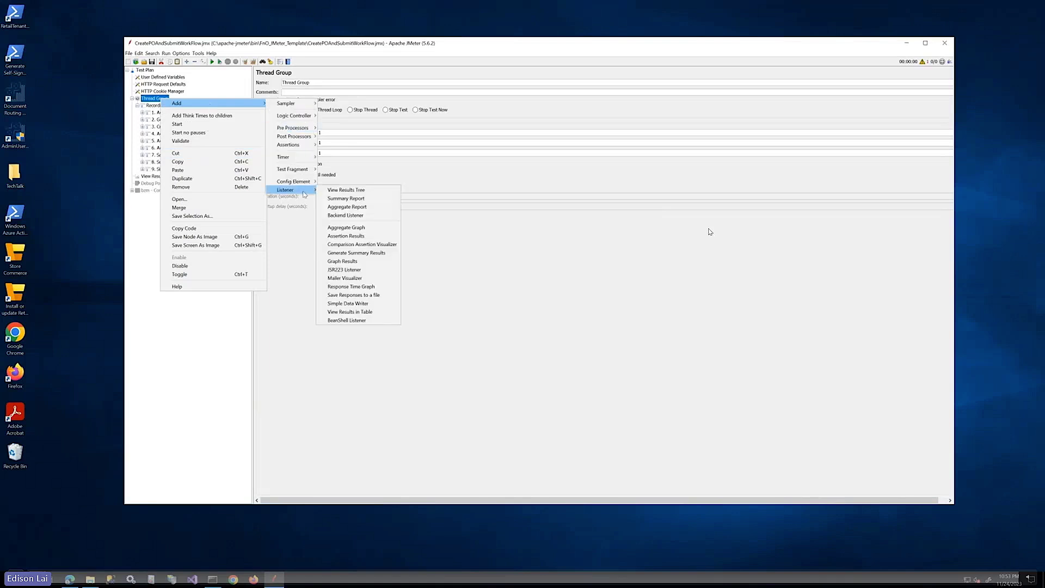
click(358, 198)
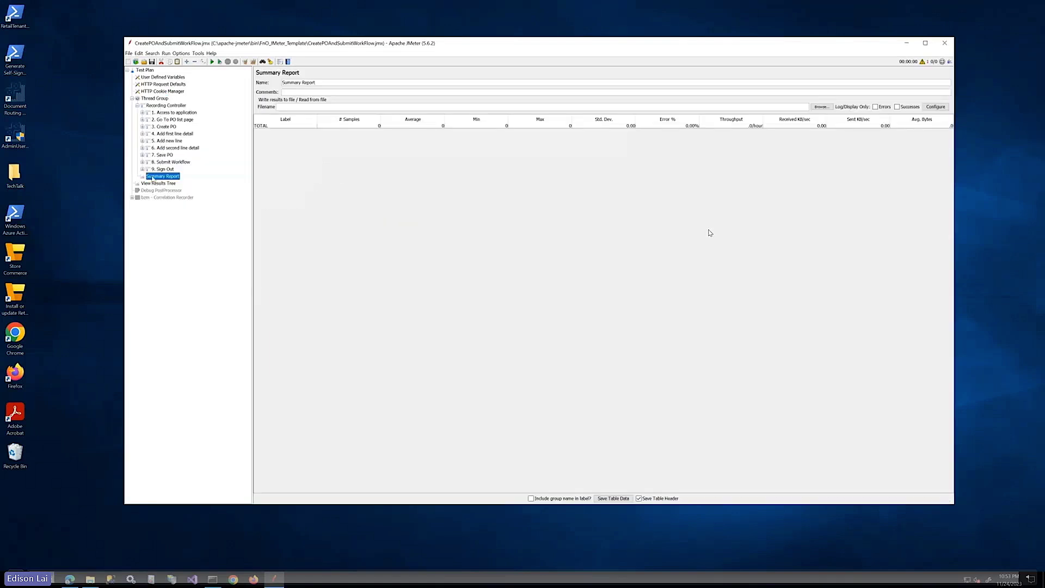
mouse_move(152, 179)
mouse_down()
mouse_move(145, 191)
mouse_move(159, 181)
mouse_up()
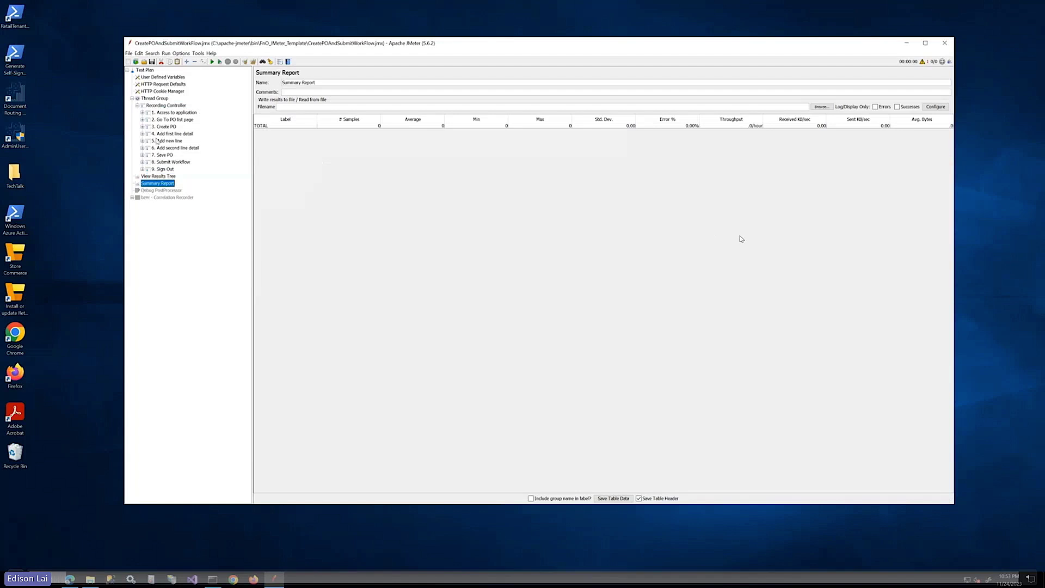
Set the Thread Group ramp-up period to 15 and bring up Edge's purchase order list
click(163, 99)
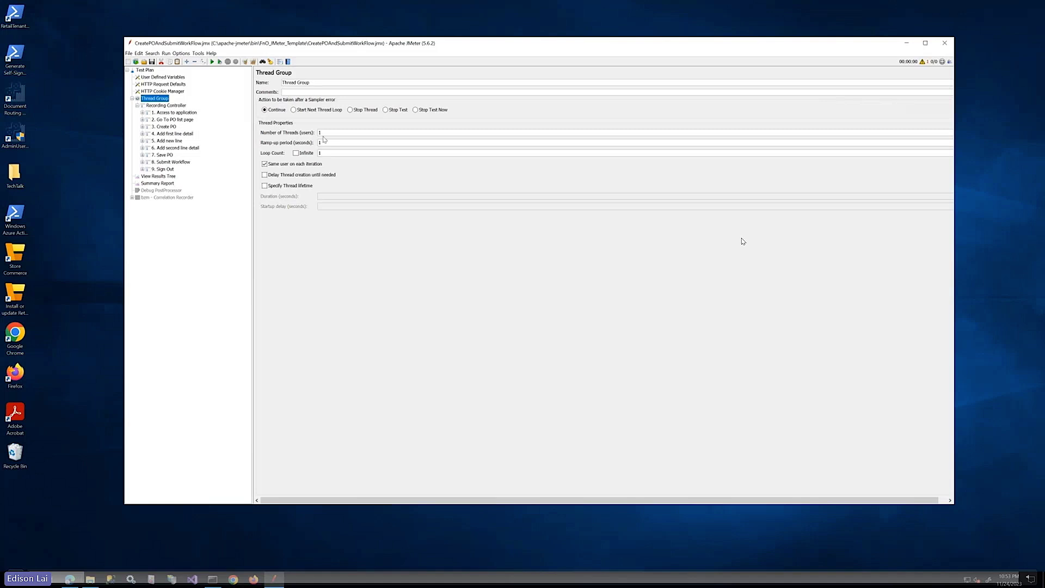
drag(324, 132, 307, 143)
text(15)
mouse_move(70, 581)
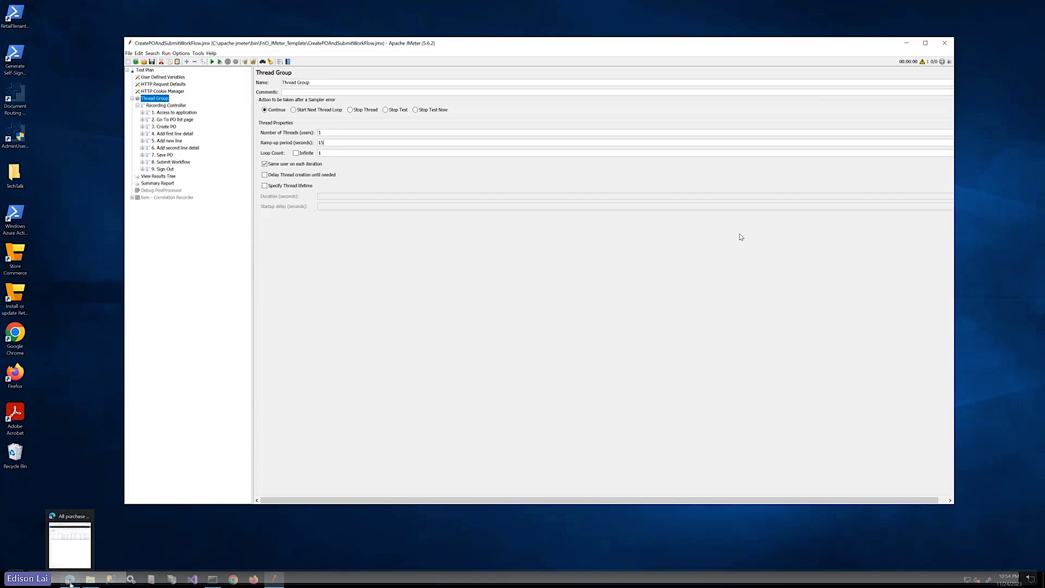
click(70, 538)
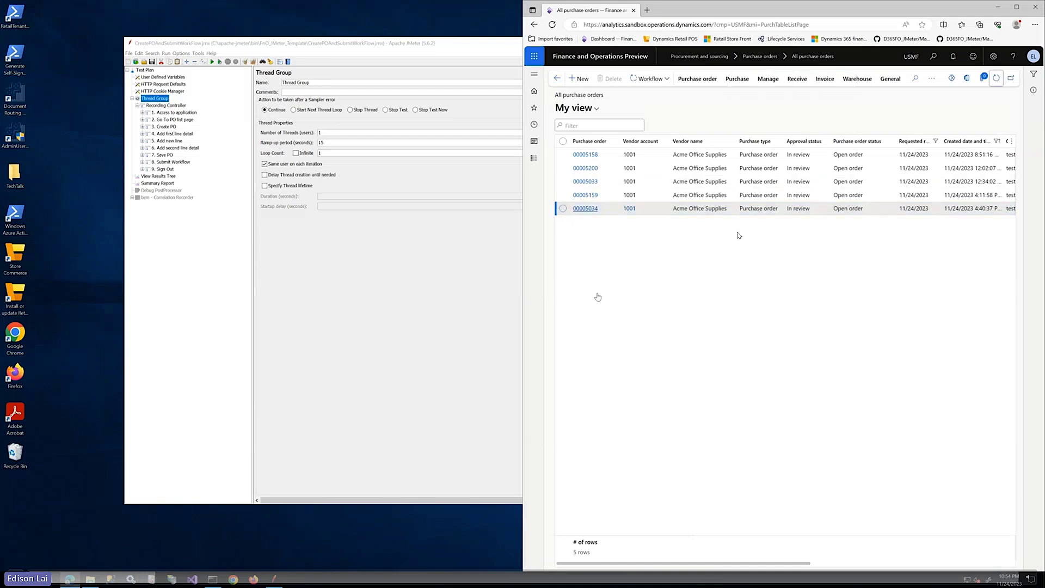
Return to JMeter and start a run from View Results Tree, triggering the results-file overwrite warning
click(457, 52)
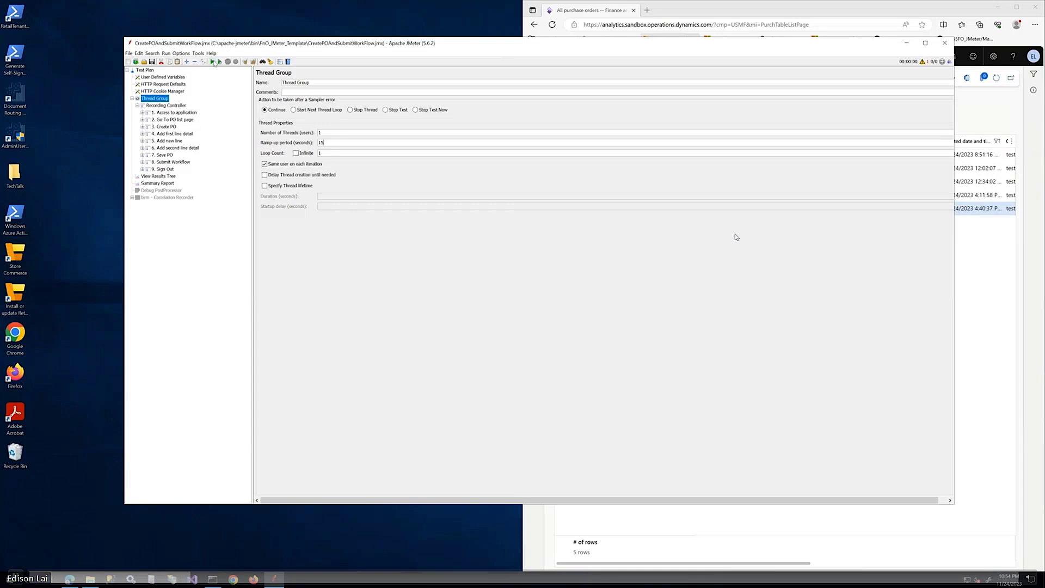
click(171, 176)
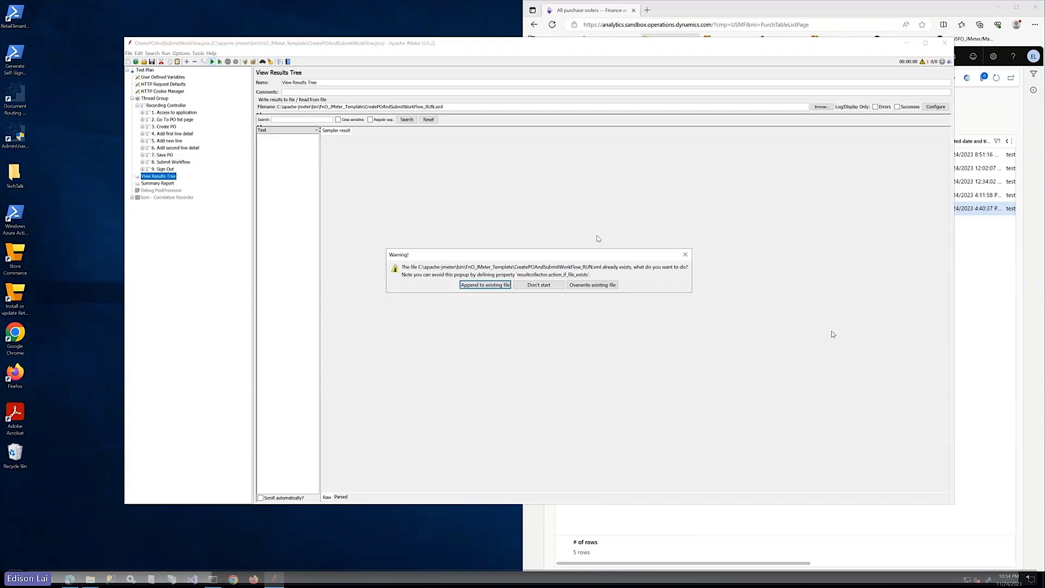
Overwrite CreatePOAndSubmitWorkFlow_RUN.xml, run with auto-scroll on, then refresh All purchase orders in Edge
click(607, 286)
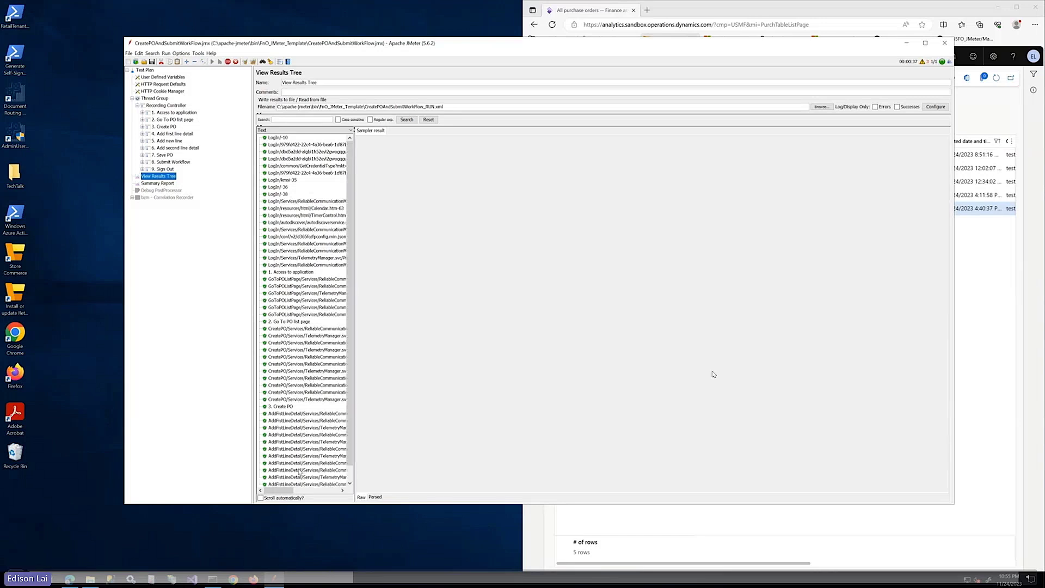
click(261, 497)
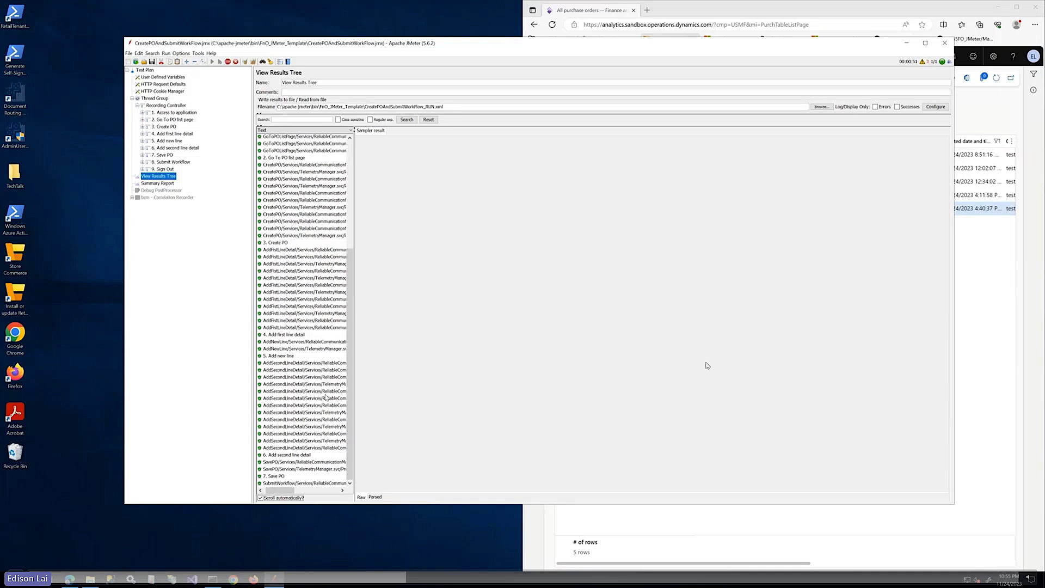
click(683, 13)
click(996, 78)
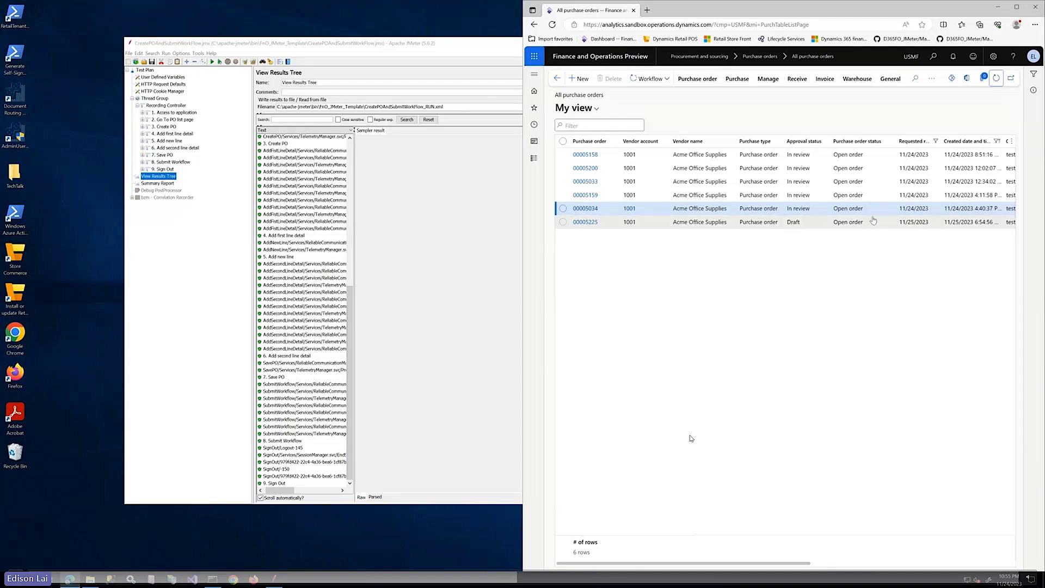
Refresh All purchase orders and check that order 00005225 is In review, then return to JMeter
click(997, 78)
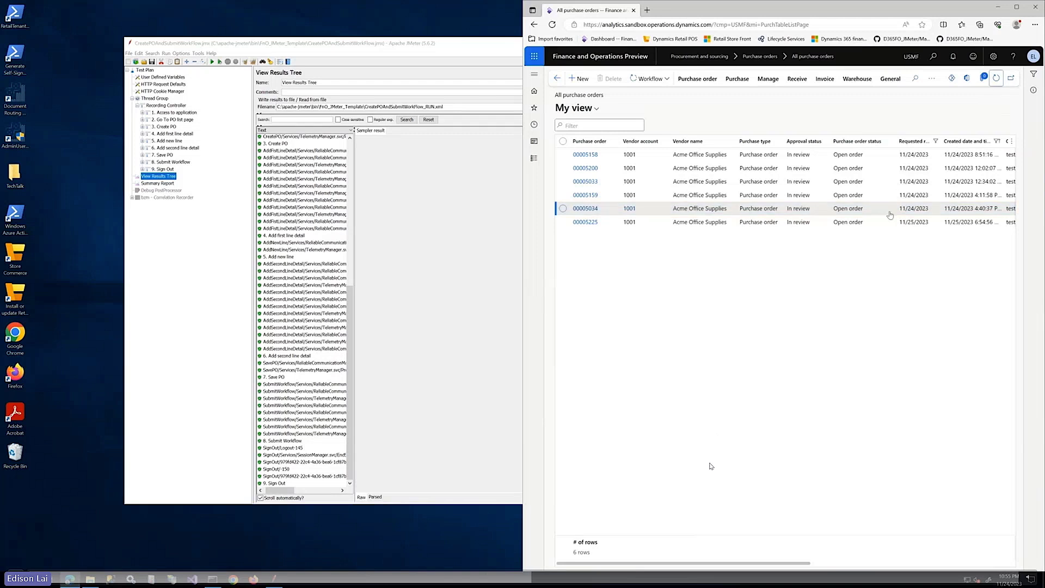
click(806, 223)
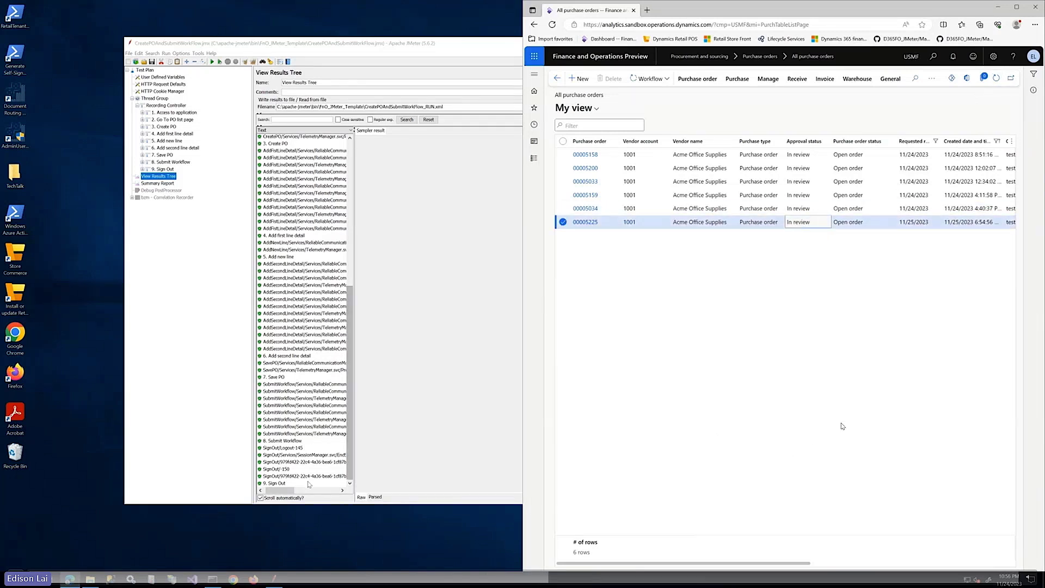
scroll(314, 475, up, 13)
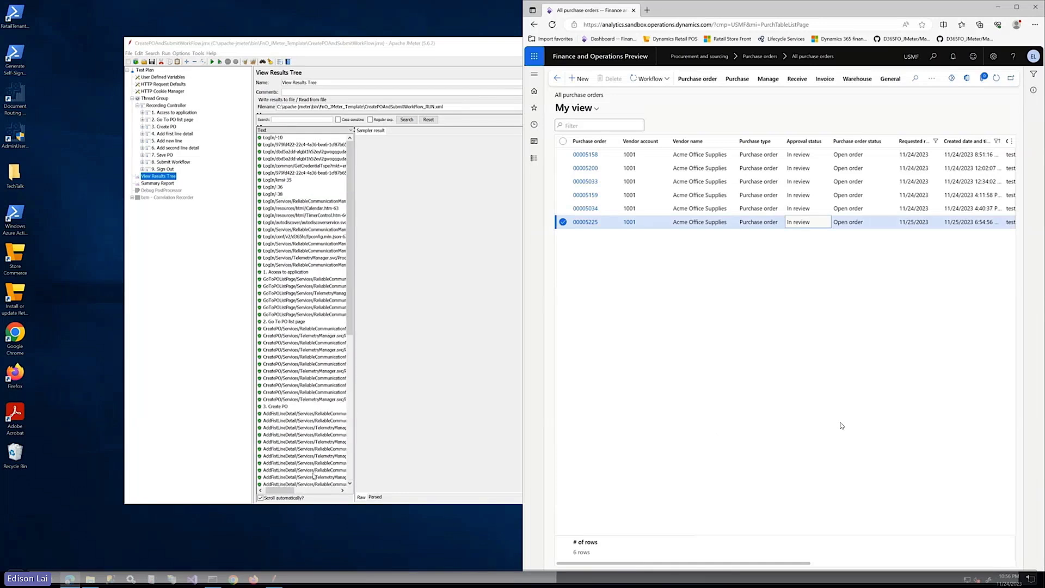
scroll(314, 476, down, 12)
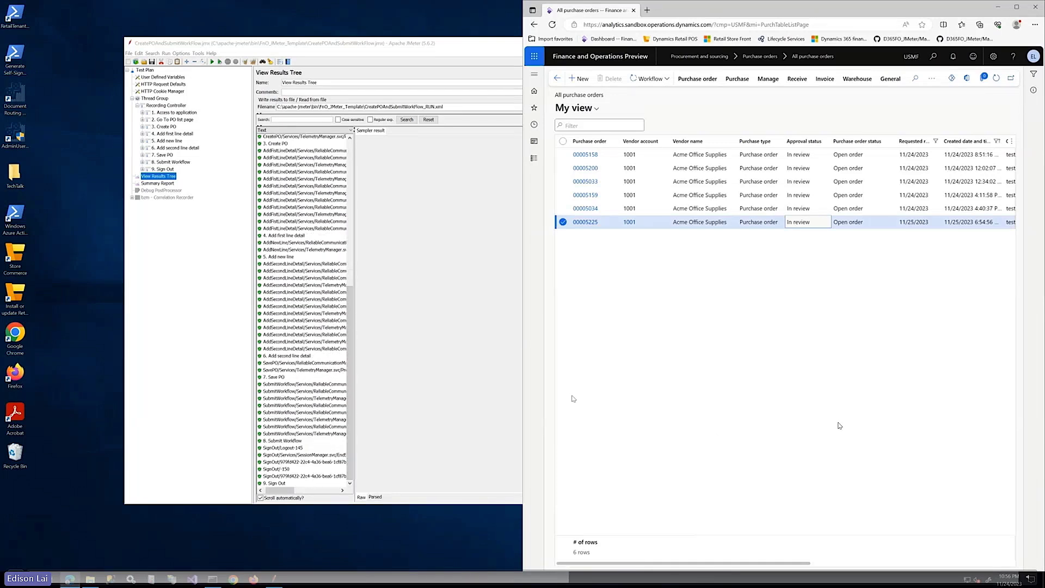
click(178, 200)
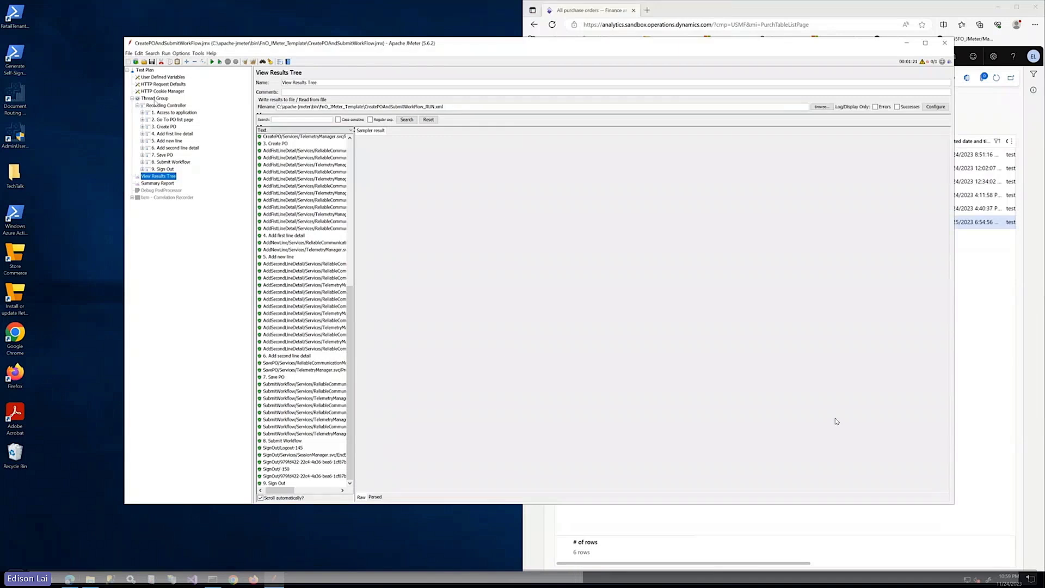
Set the Thread Group to 10 threads, save the plan, and start the run overwriting the results file
click(155, 99)
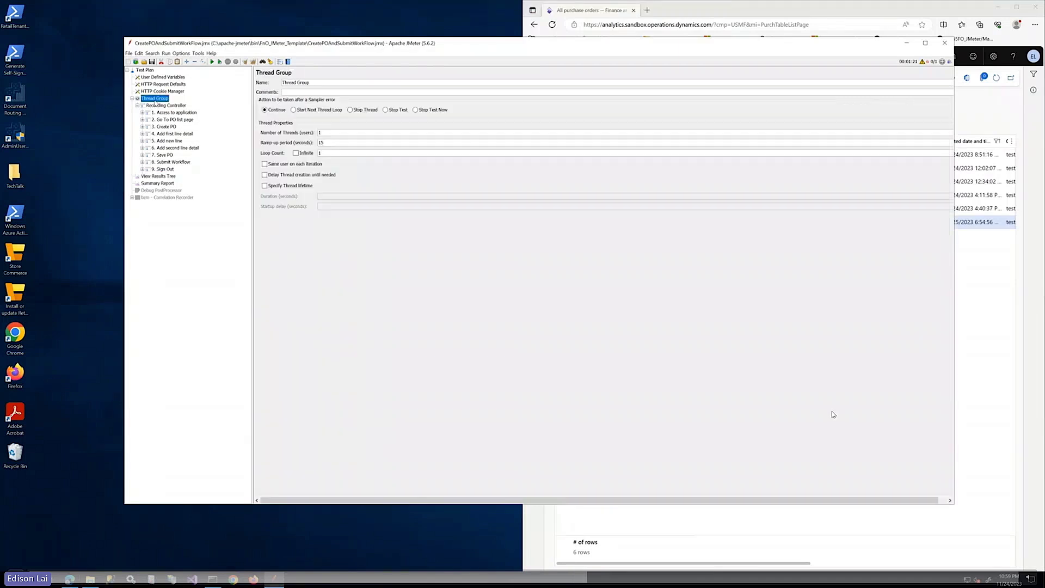
double_click(319, 132)
text(10)
click(152, 62)
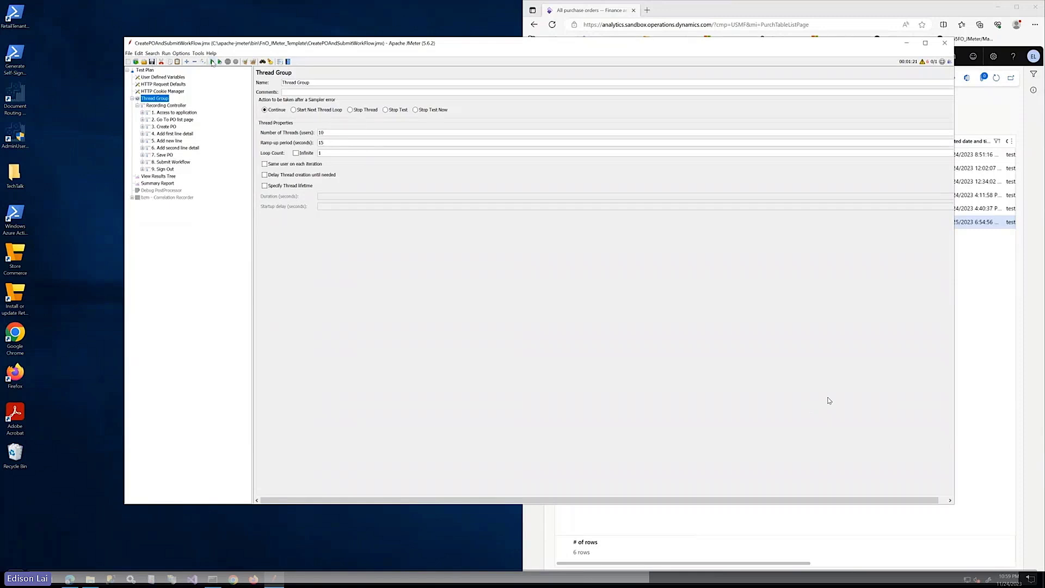
click(212, 61)
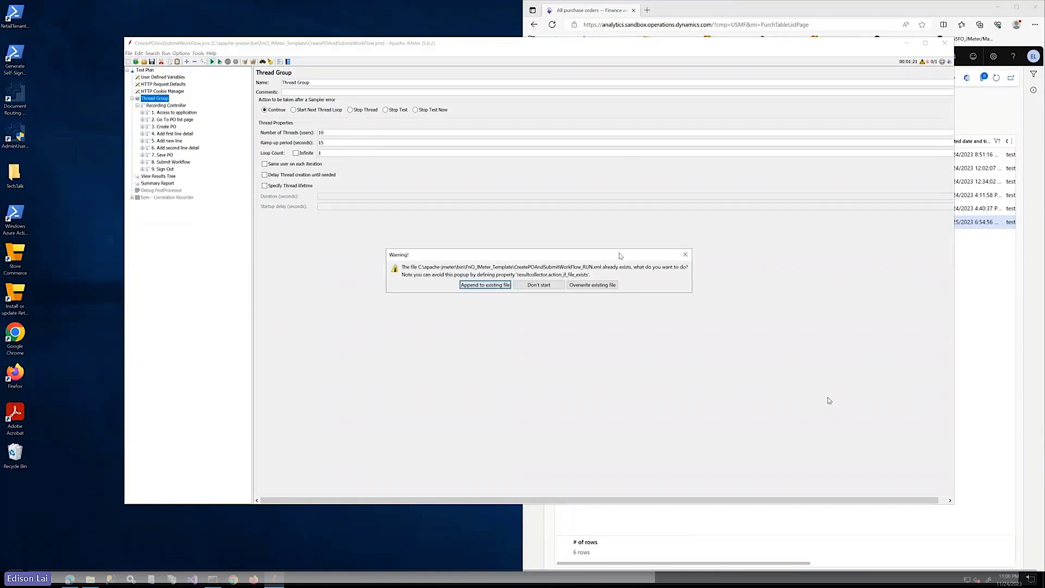
click(612, 289)
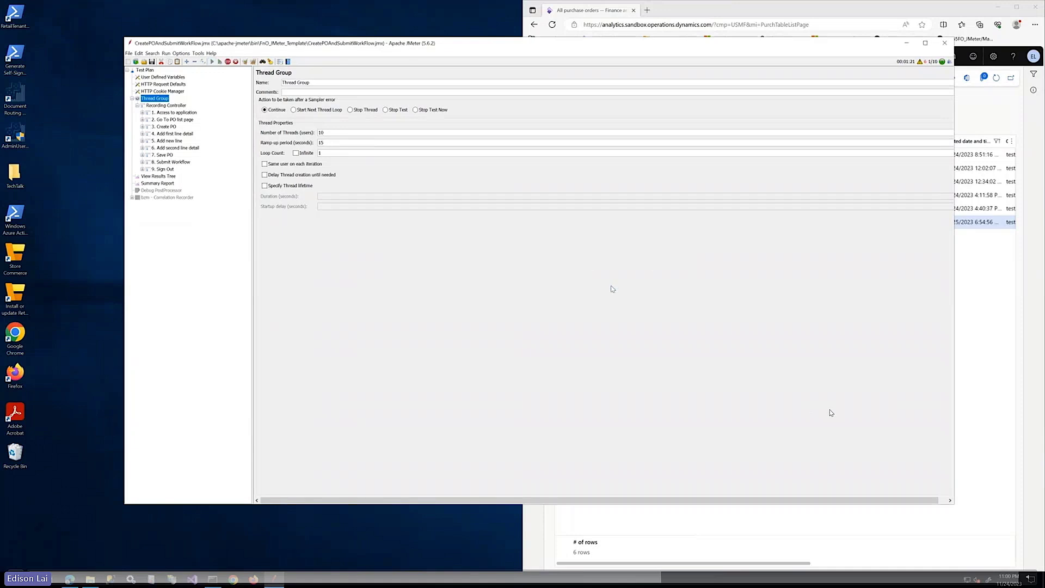
Review the 10-thread run in View Results Tree and Summary Report, keep auto-scroll on, then switch to Edge
click(159, 177)
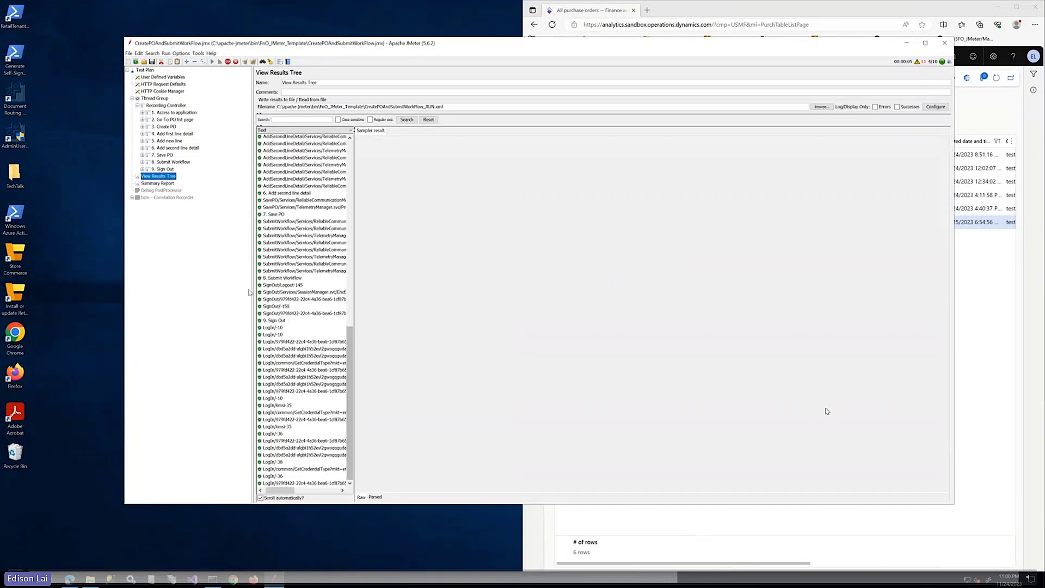
click(153, 184)
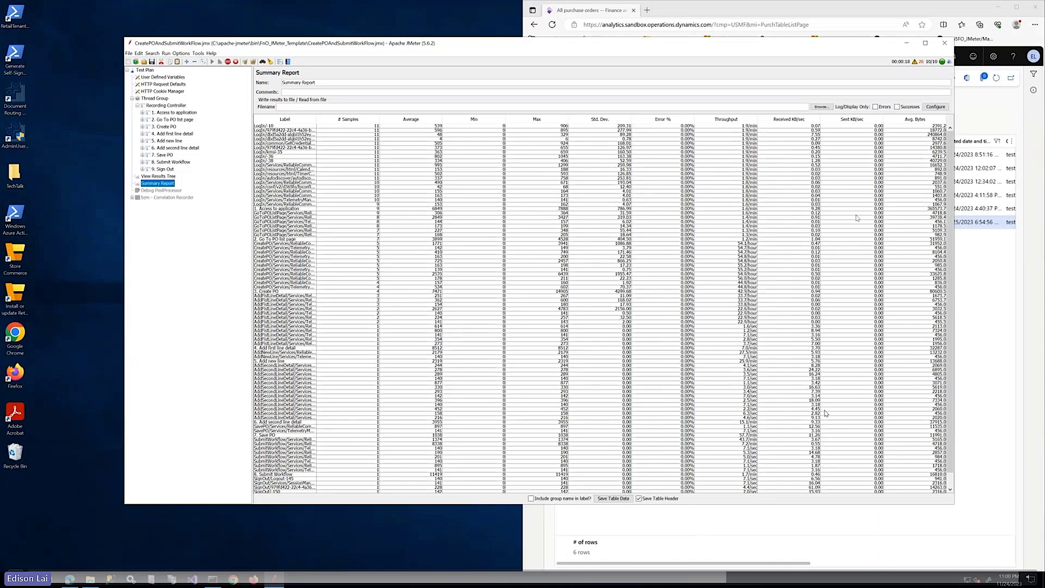
click(173, 176)
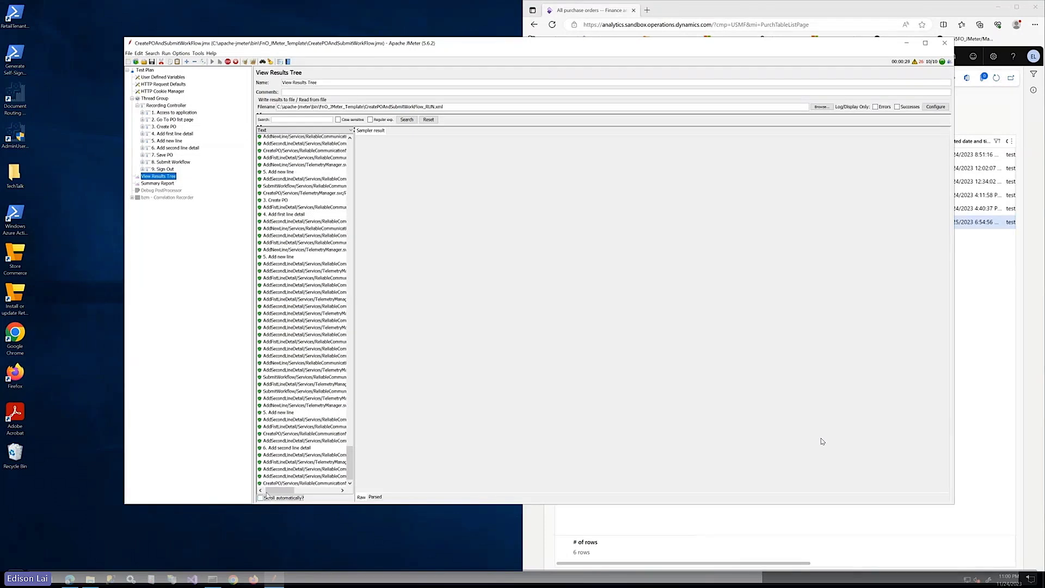
click(270, 497)
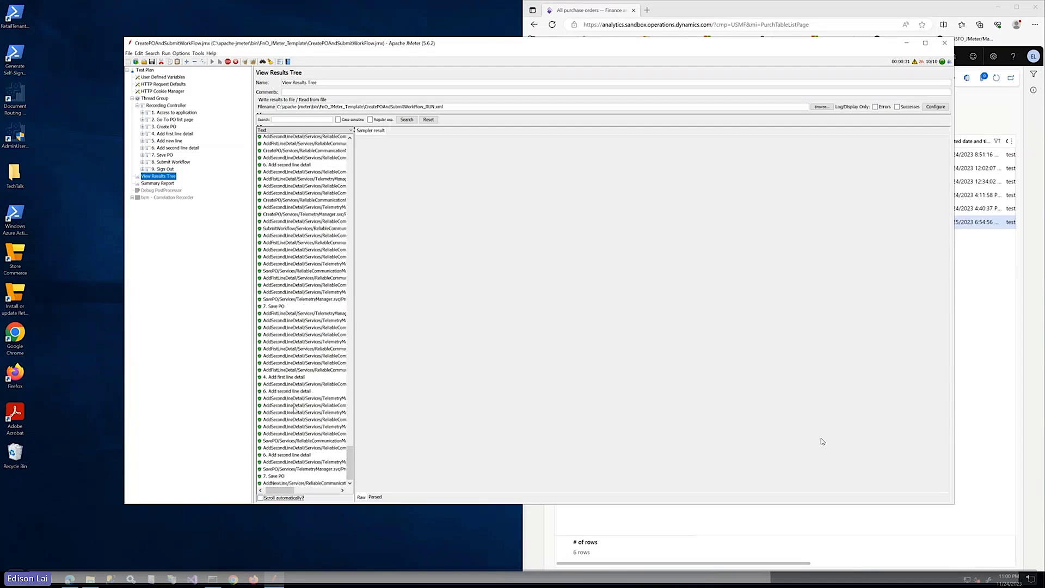
click(261, 497)
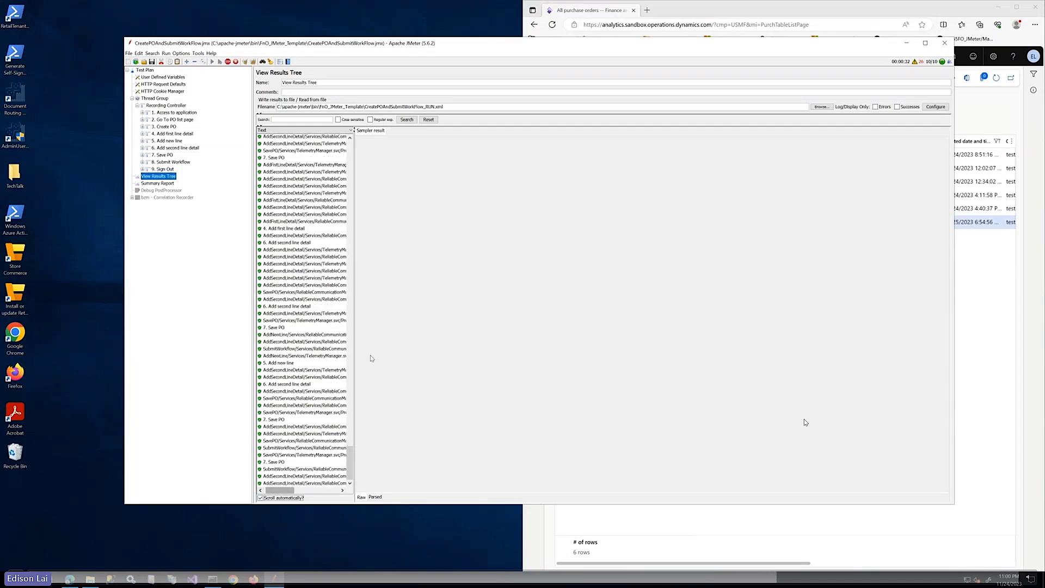
key(alt+Tab)
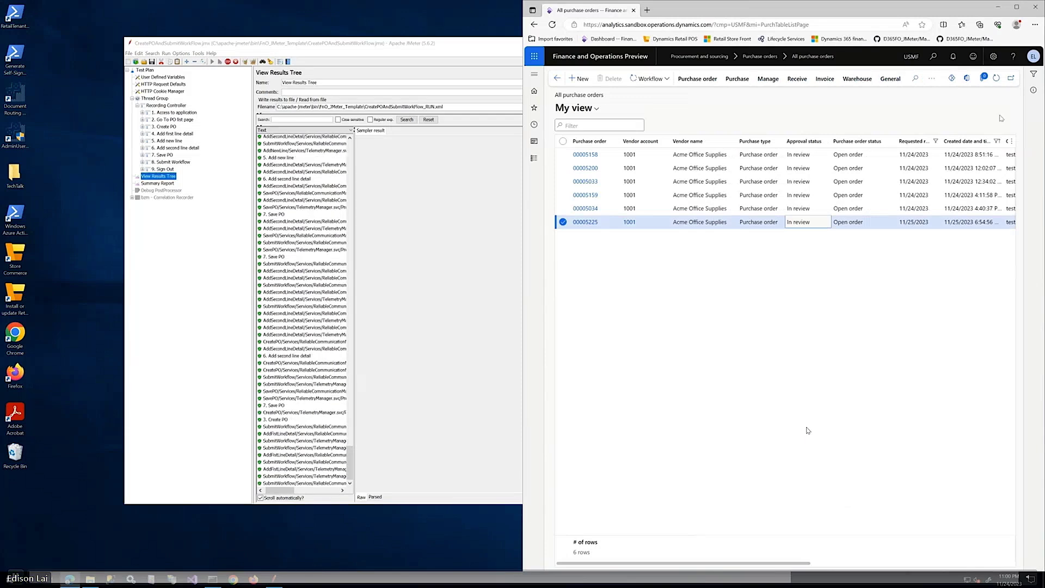
Refresh All purchase orders until 16 rows with the ten new POs appear, then open a new Edge window
click(996, 78)
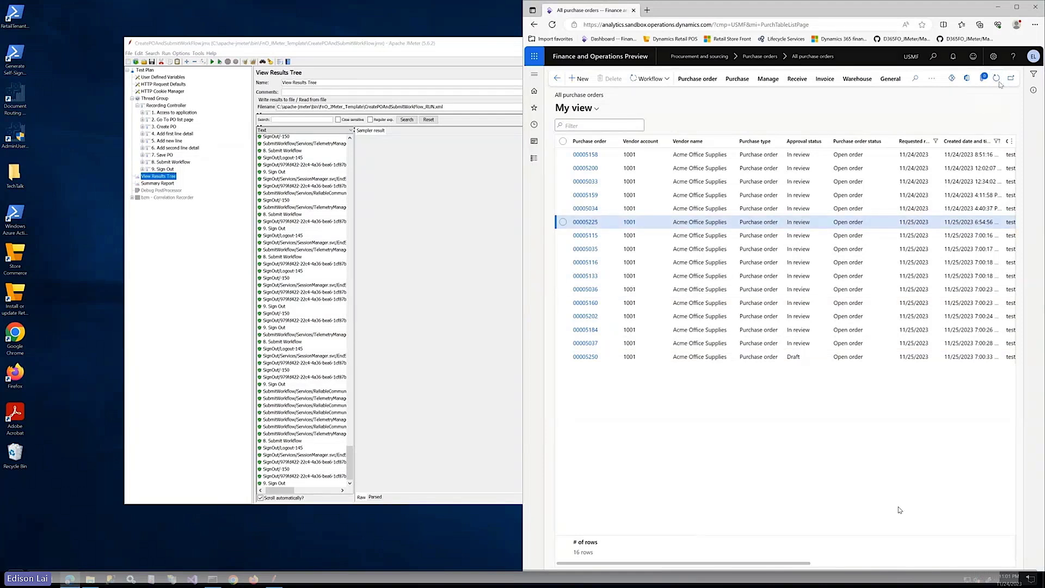
click(997, 79)
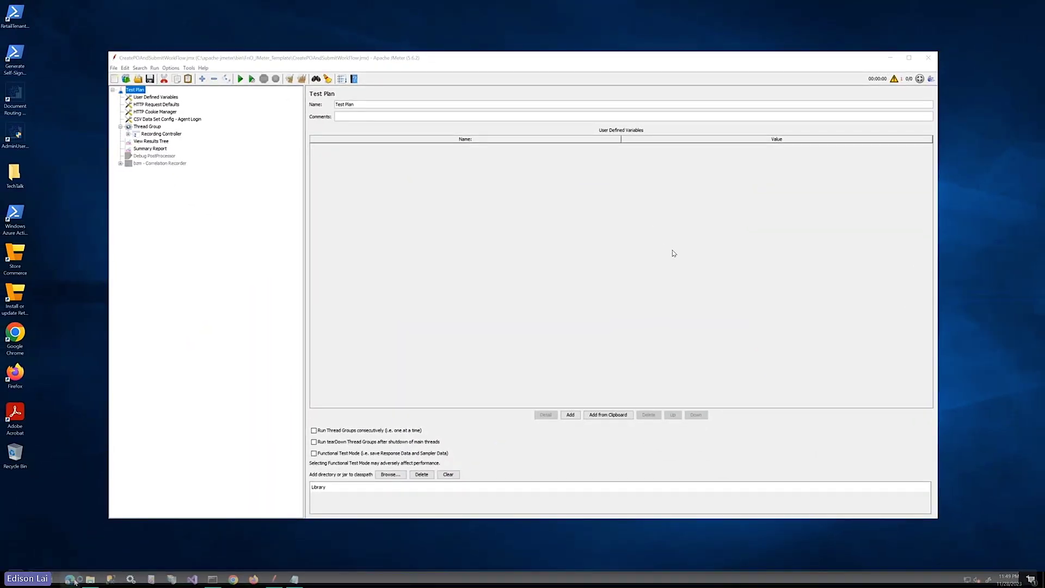
click(70, 579)
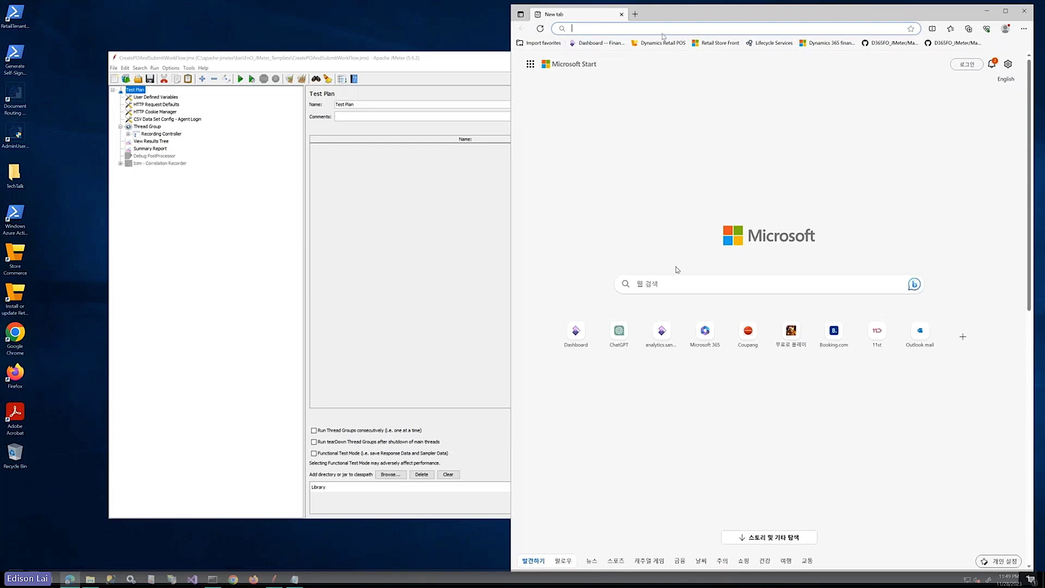
Load the F&O sandbox in Edge and navigate to System administration > Users > Users
text(ana)
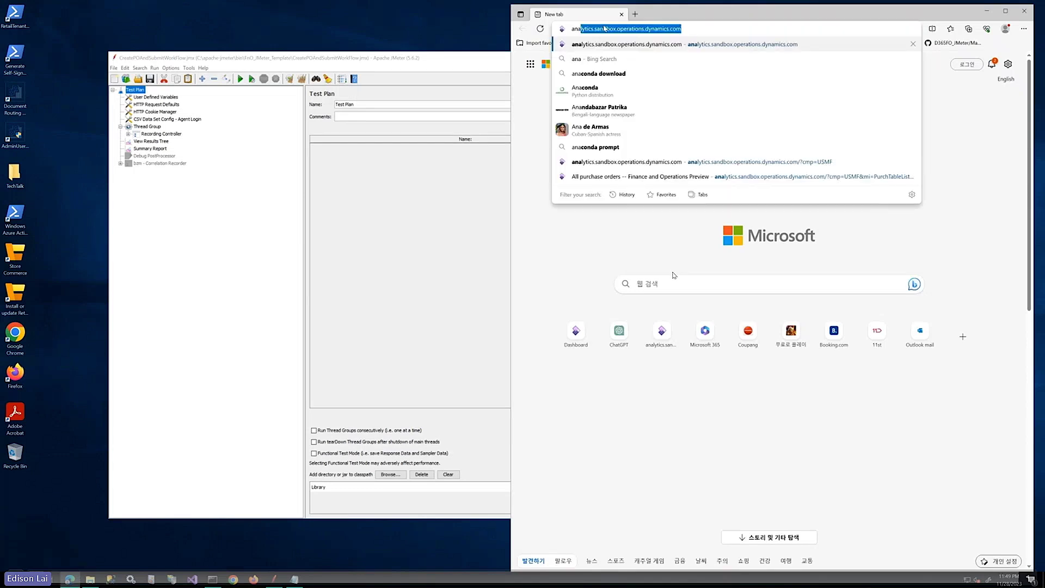
key(Return)
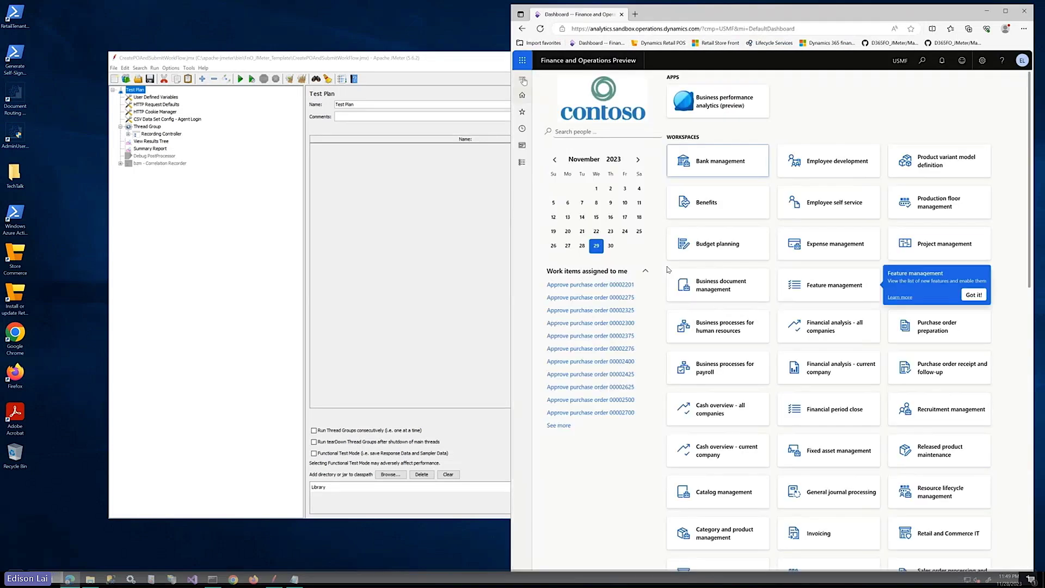
click(523, 80)
click(544, 186)
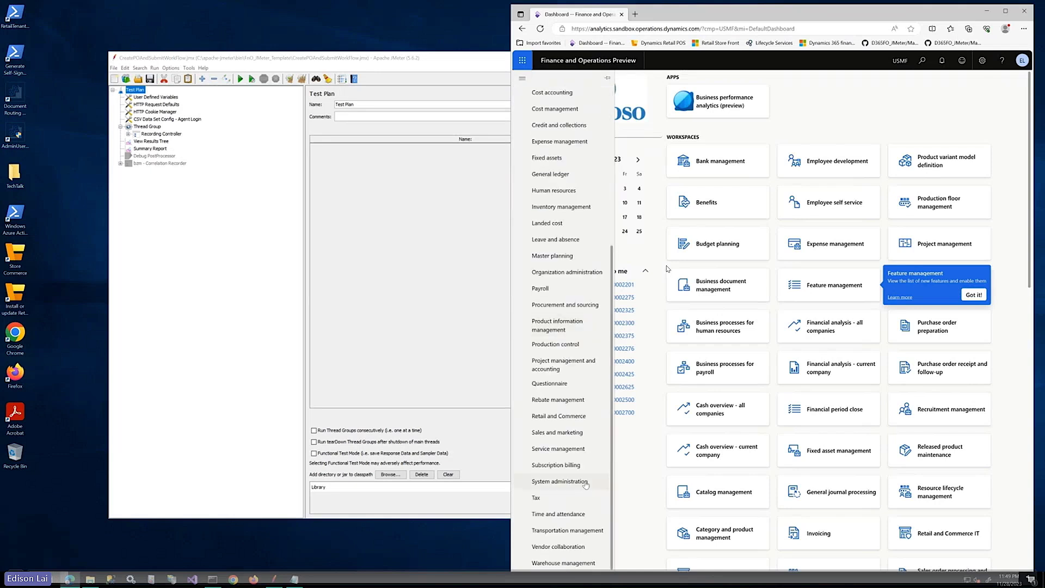
click(561, 481)
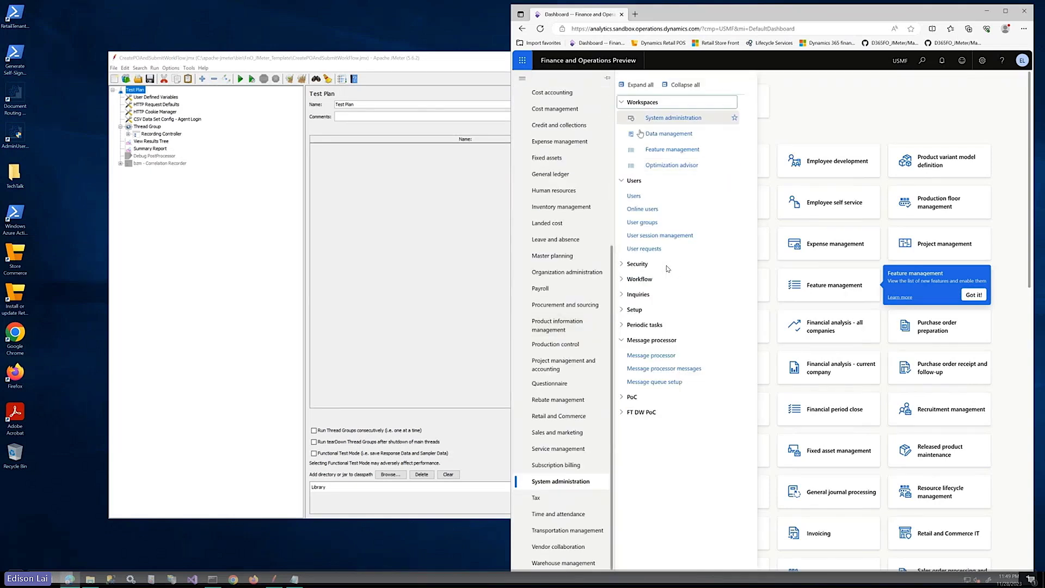
click(634, 196)
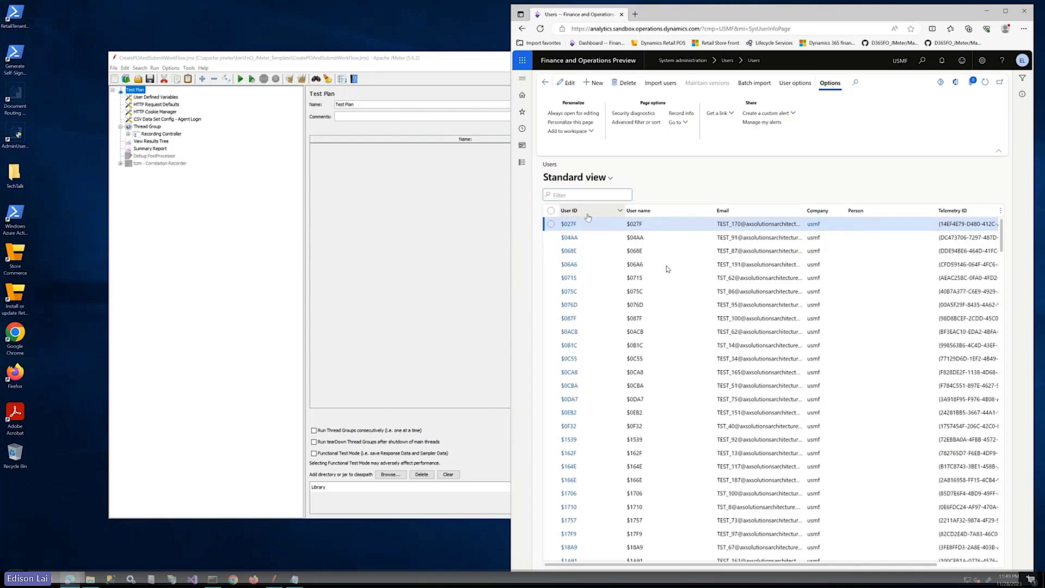
Filter the Users list to User IDs beginning with 'test'
click(587, 217)
text(test)
key(Return)
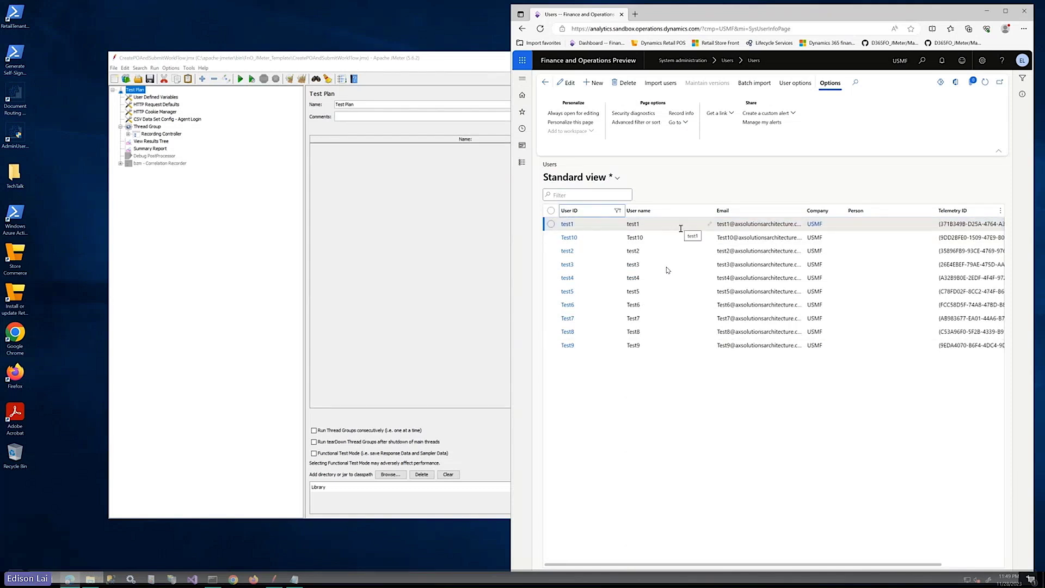
Inspect test1's roles, return to the list, select the tenth test user, and switch to JMeter
click(568, 224)
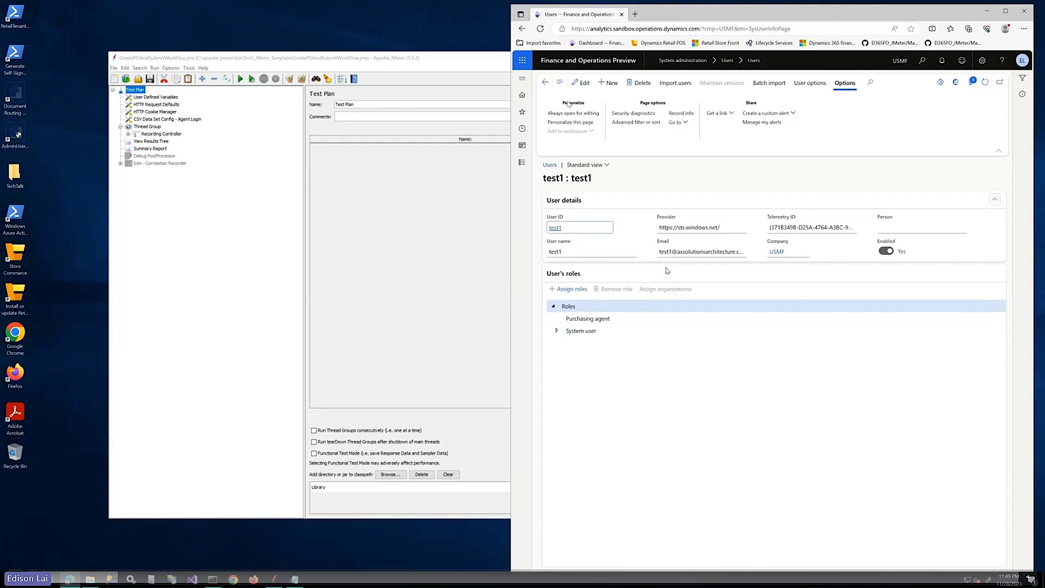
click(545, 82)
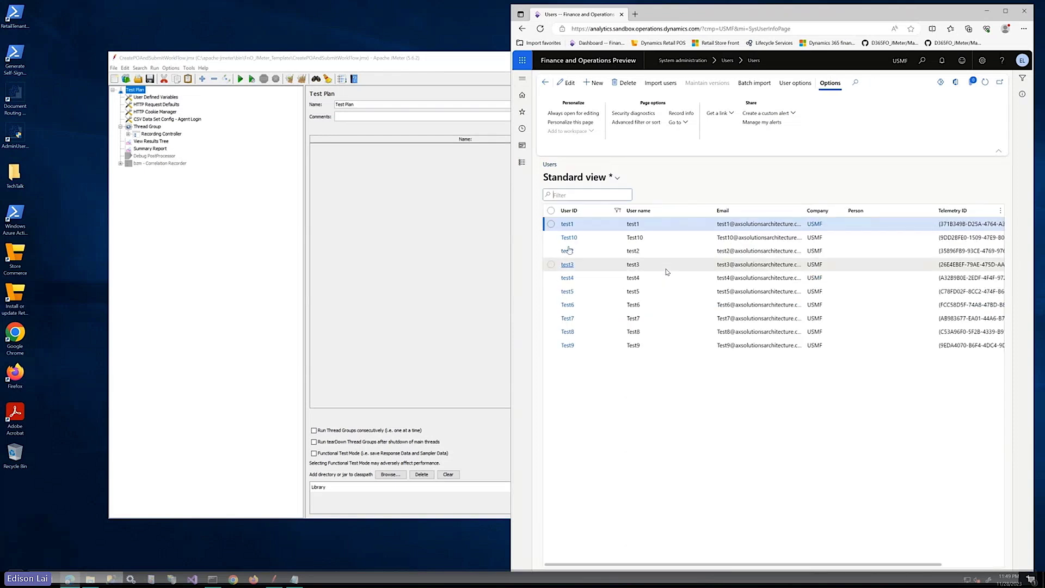
click(568, 238)
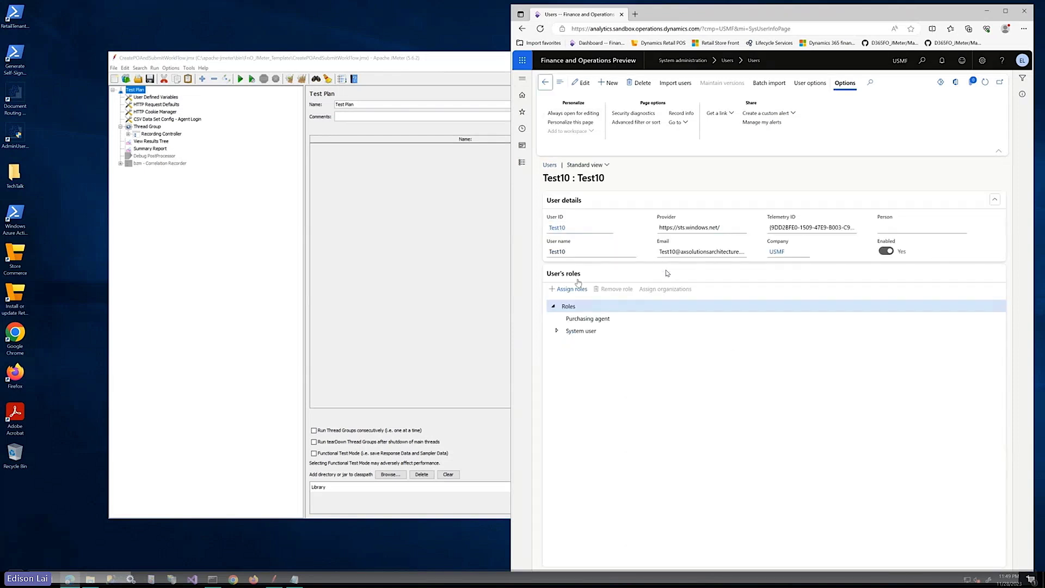
click(490, 65)
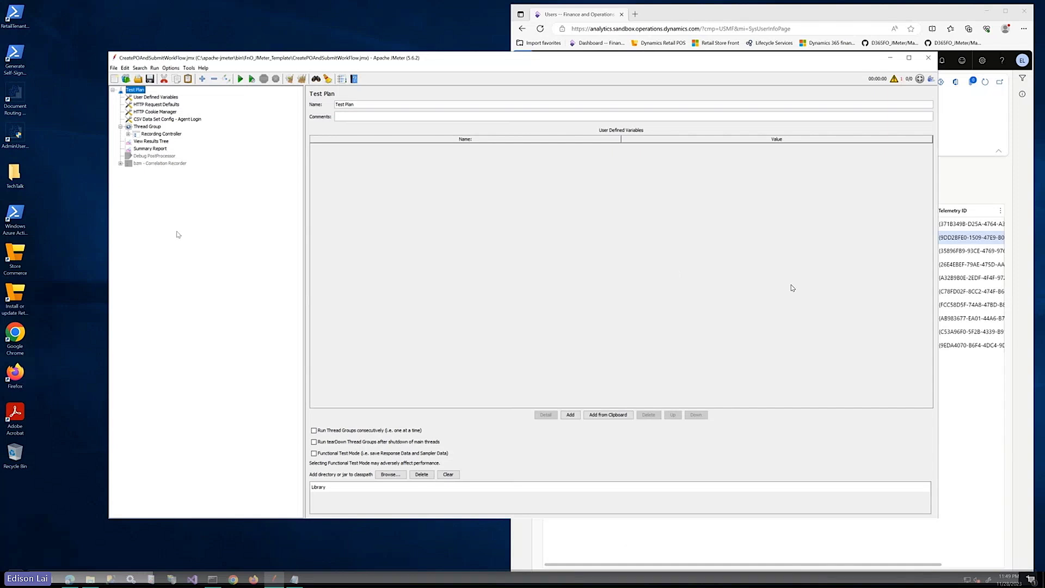
Open File Explorer and show the CSV Data Set Config - Agent Login settings reading Agent_login.csv
mouse_move(91, 579)
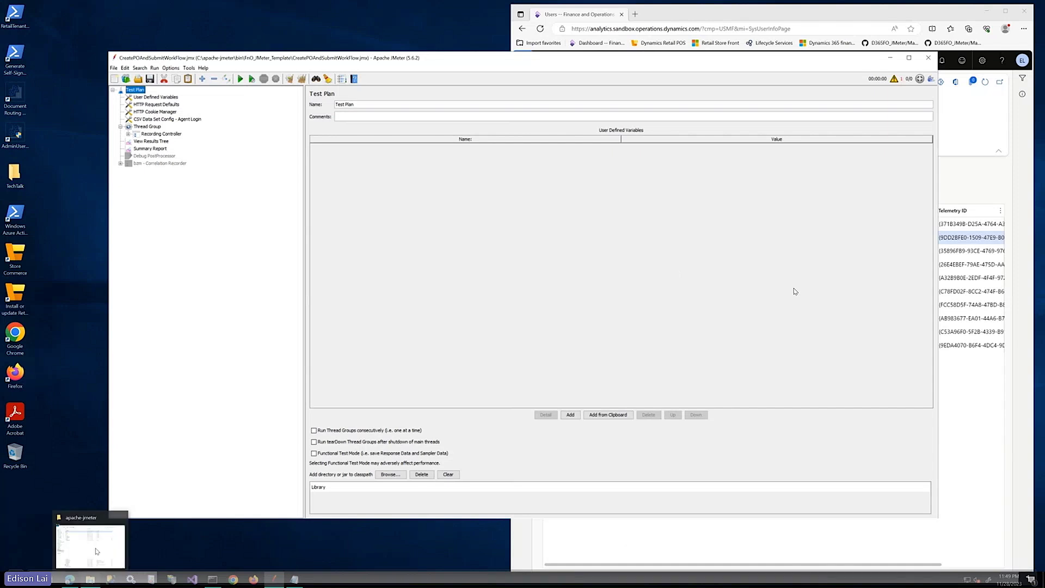
click(163, 119)
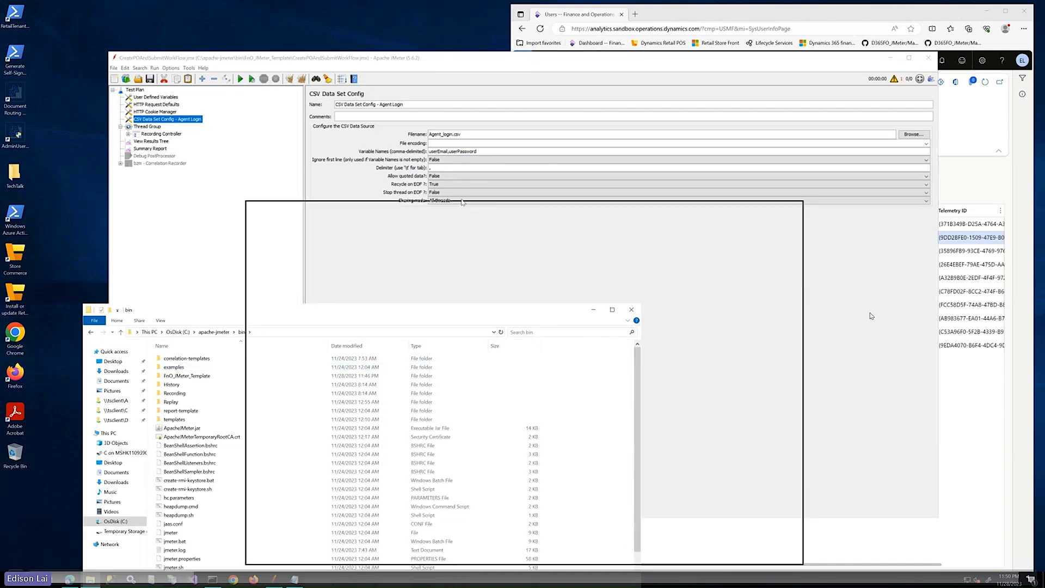
drag(462, 202, 471, 191)
View Agent_login.csv from FnO_JMeter_Template in Notepad, then close it and minimize Explorer
double_click(359, 262)
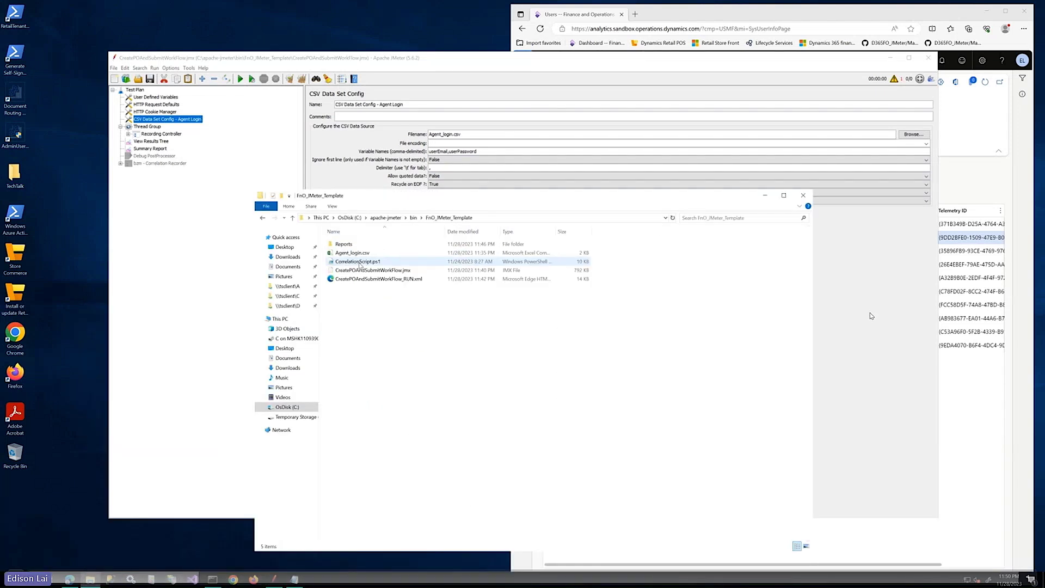
click(348, 252)
right_click(347, 252)
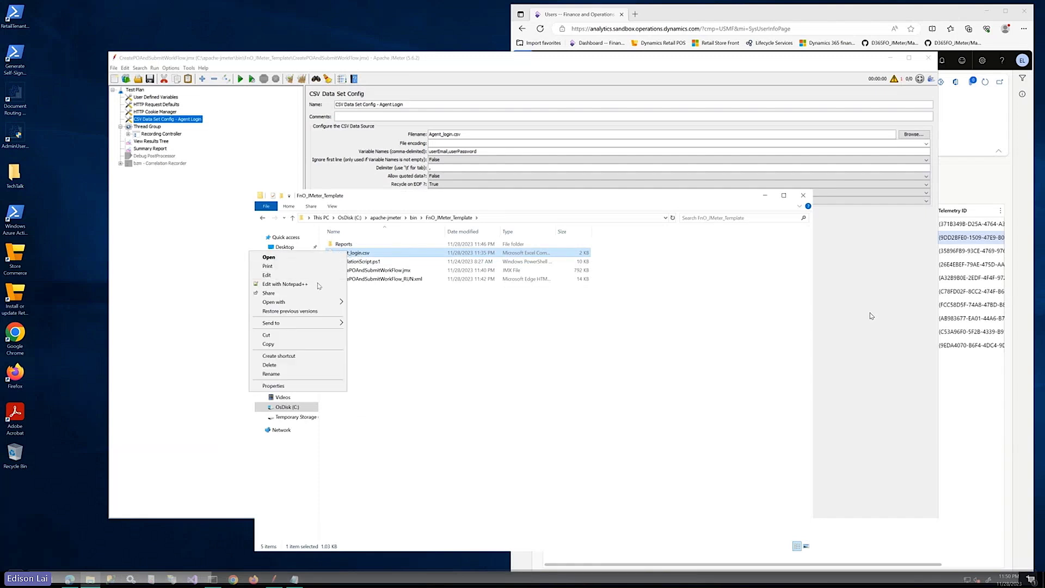
click(301, 275)
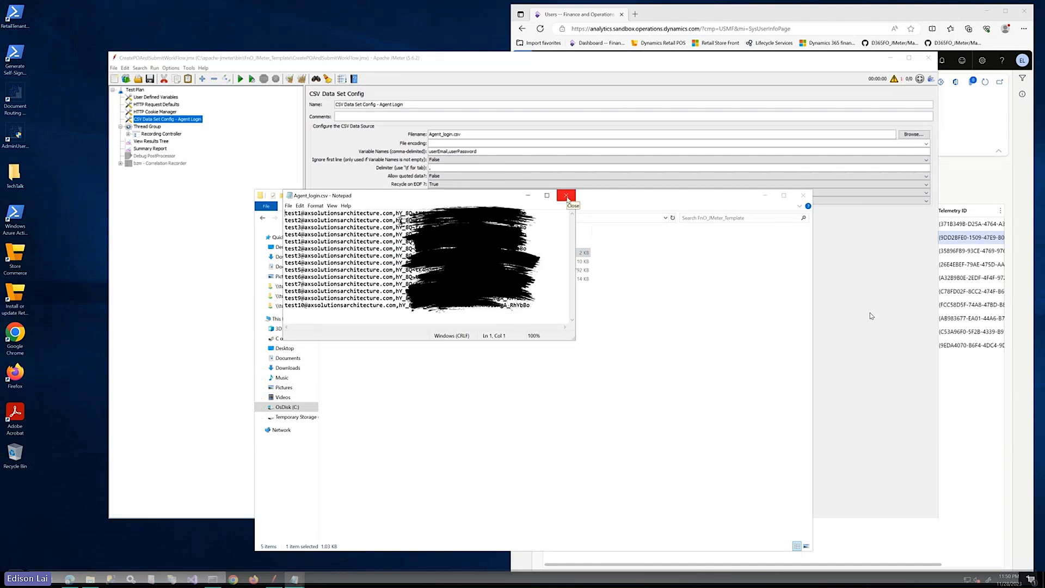
click(566, 196)
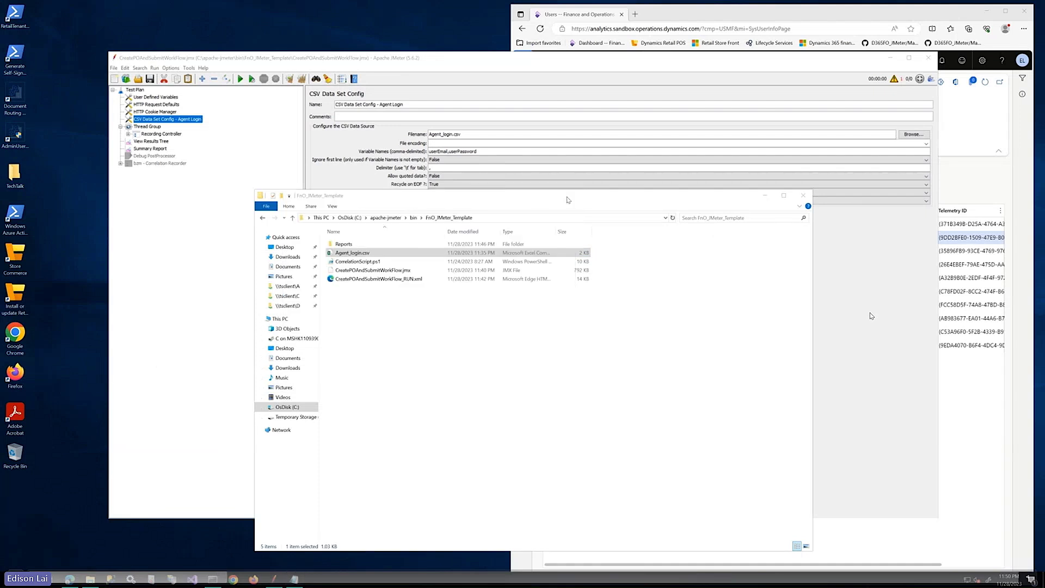
click(766, 195)
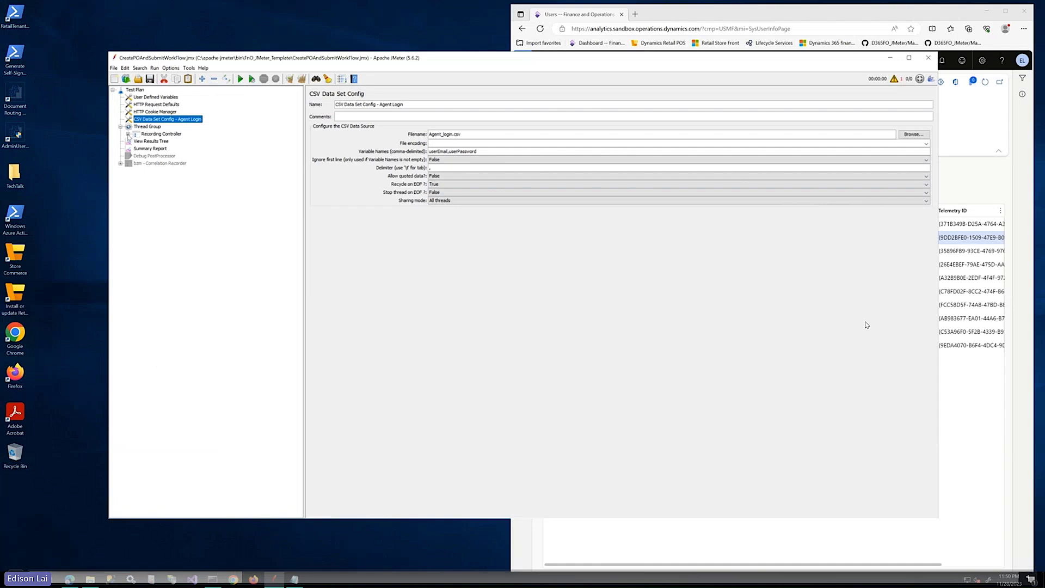
Inspect the Access to application login request and its ${userEmail} parameter in the PO workflow
click(128, 134)
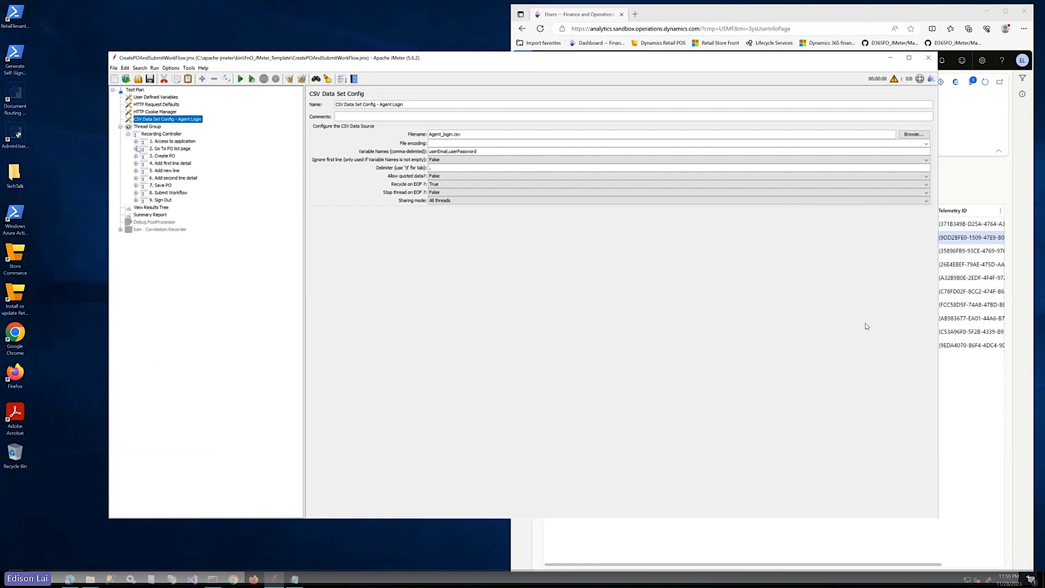
click(135, 141)
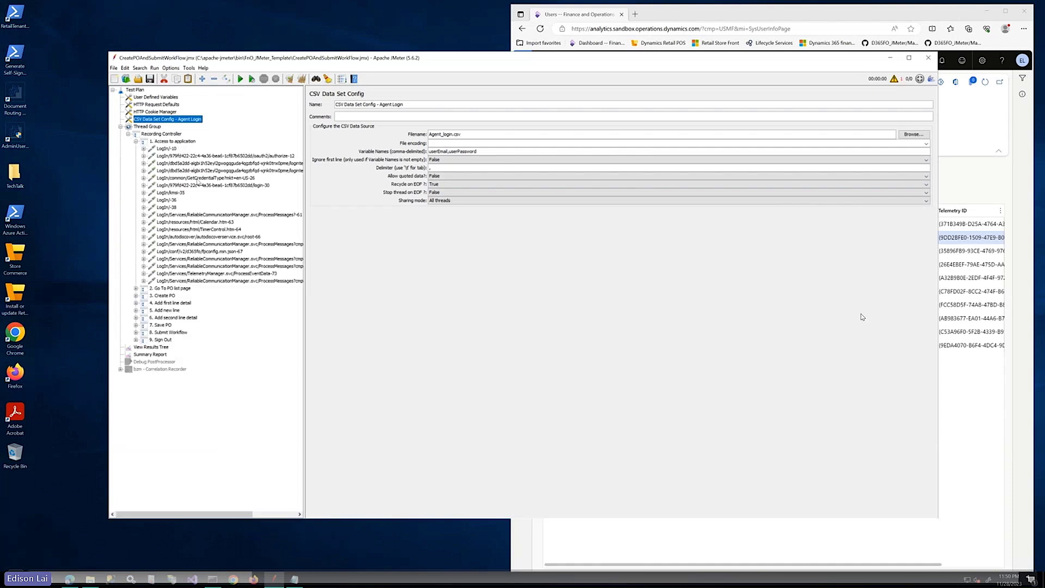
click(188, 178)
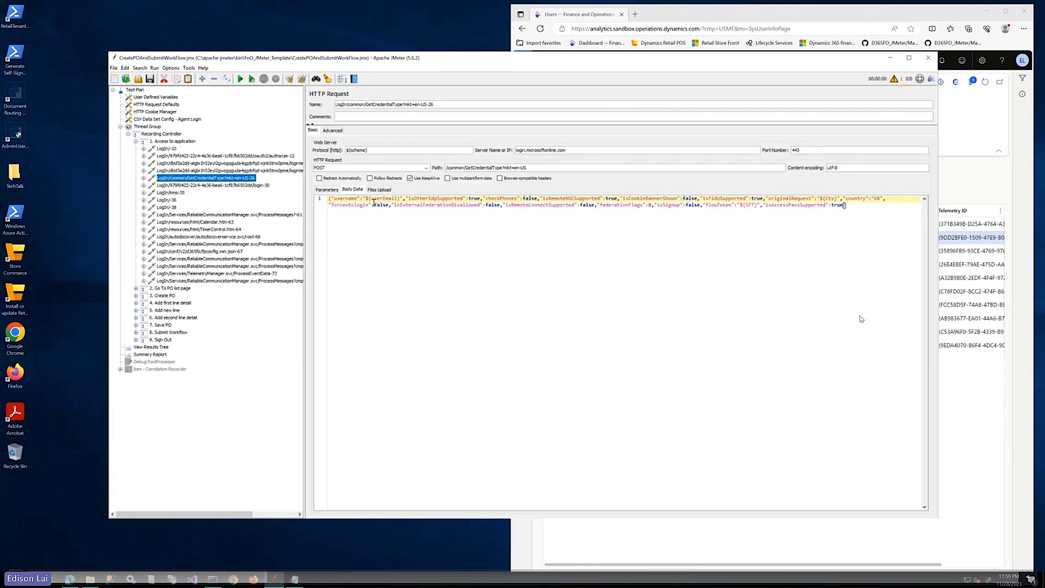
drag(401, 199, 365, 199)
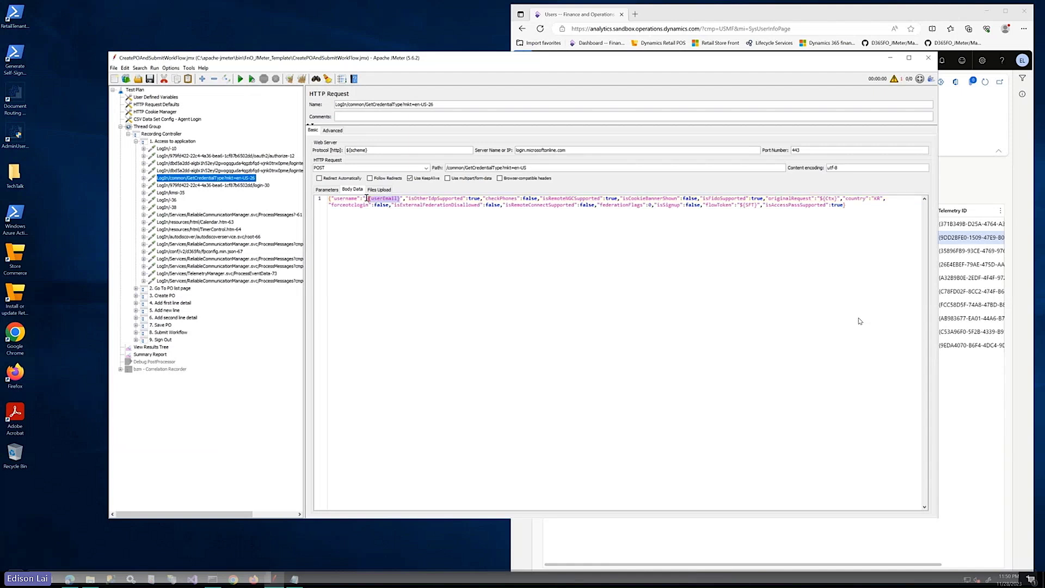
click(218, 185)
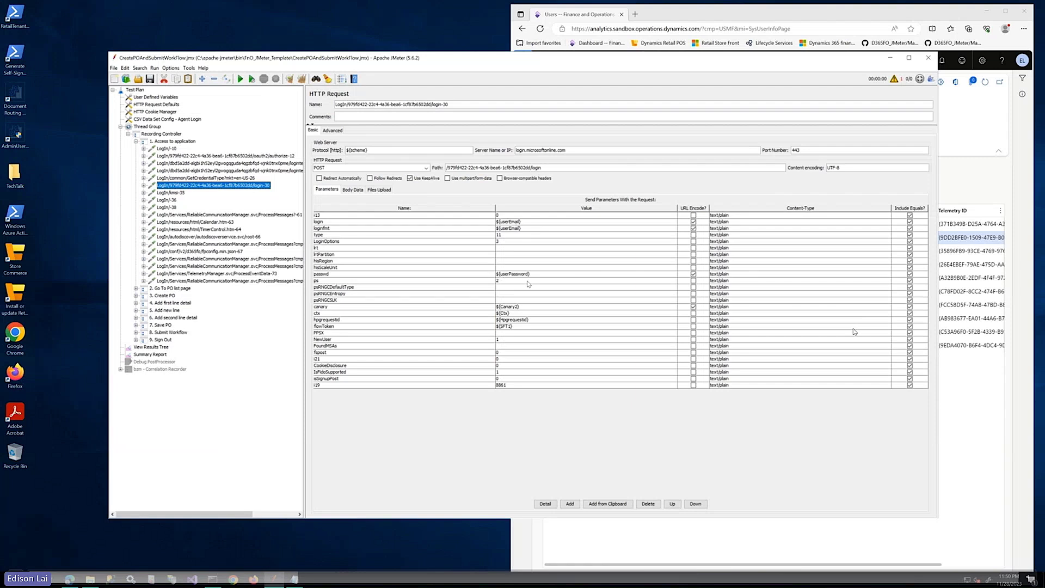
click(135, 141)
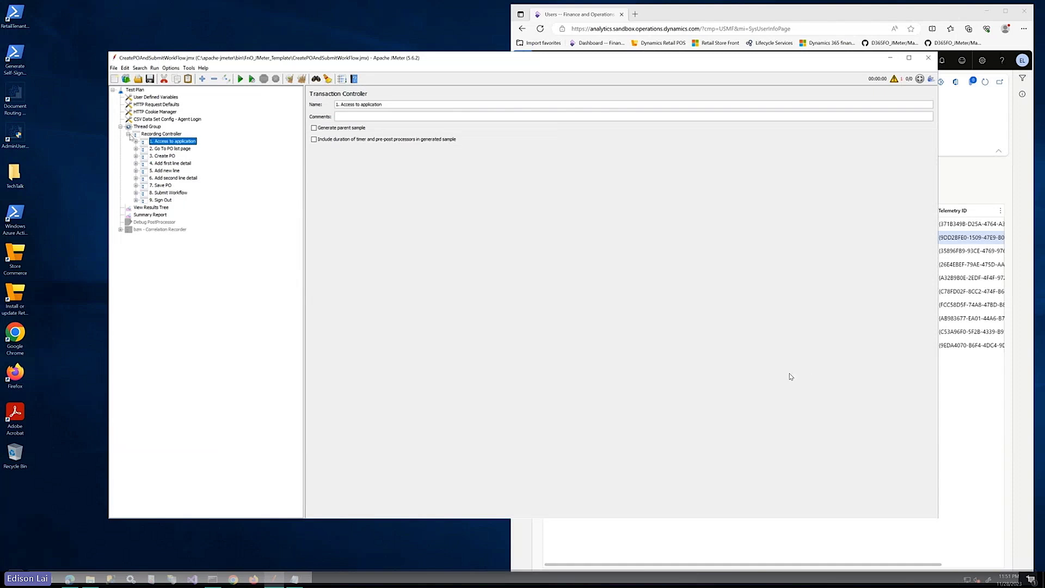
Set the Thread Group's number of threads to 100 and close JMeter
click(143, 127)
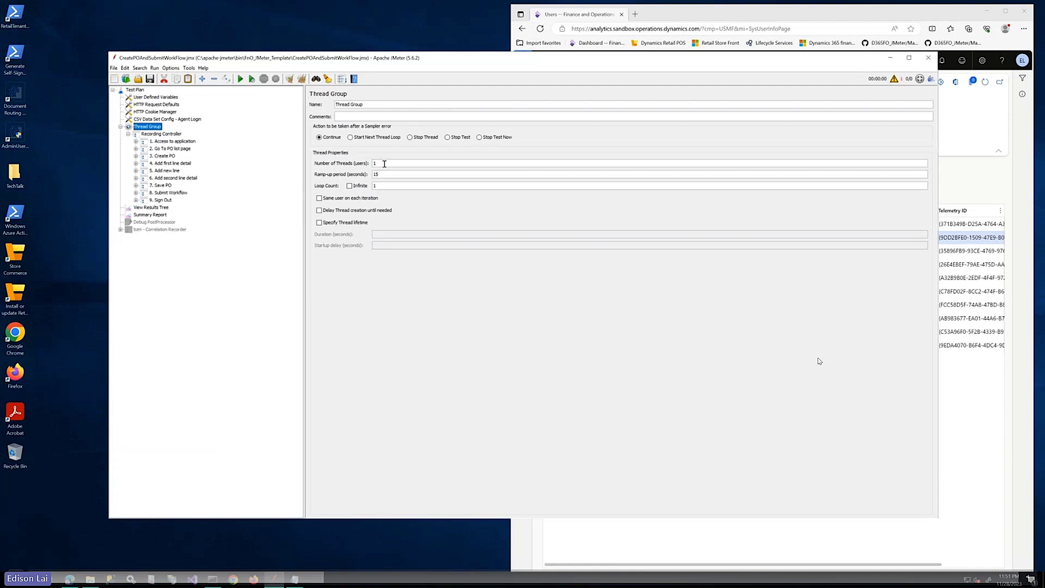
double_click(384, 163)
text(100)
click(927, 62)
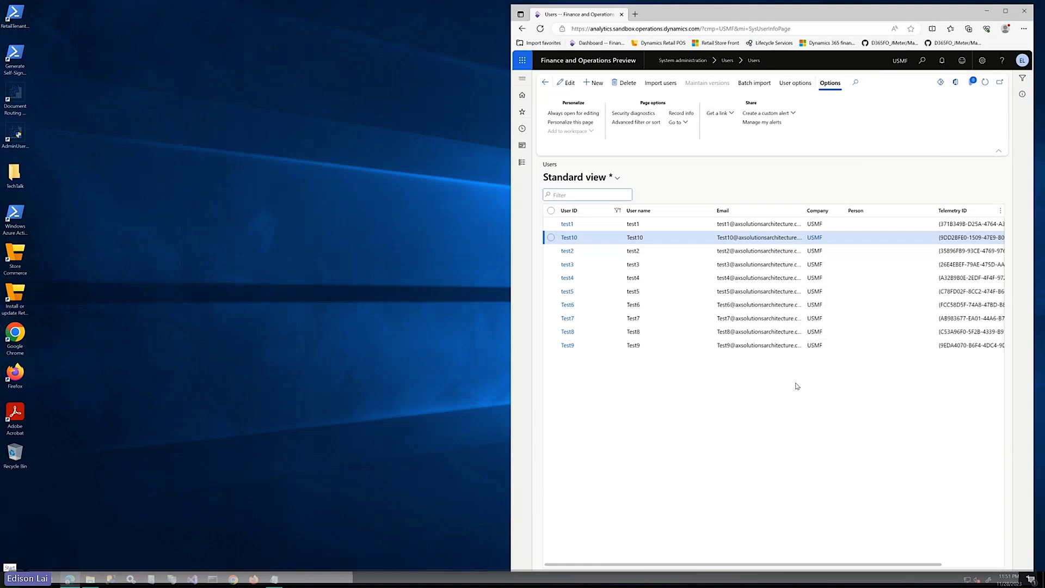
Launch Command Prompt as administrator
click(11, 577)
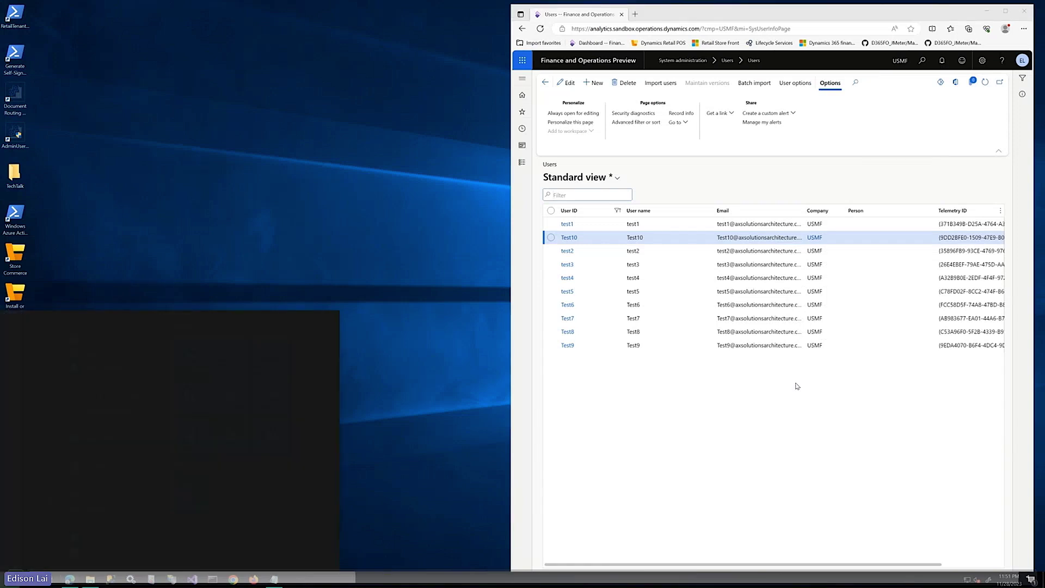
text(cmd)
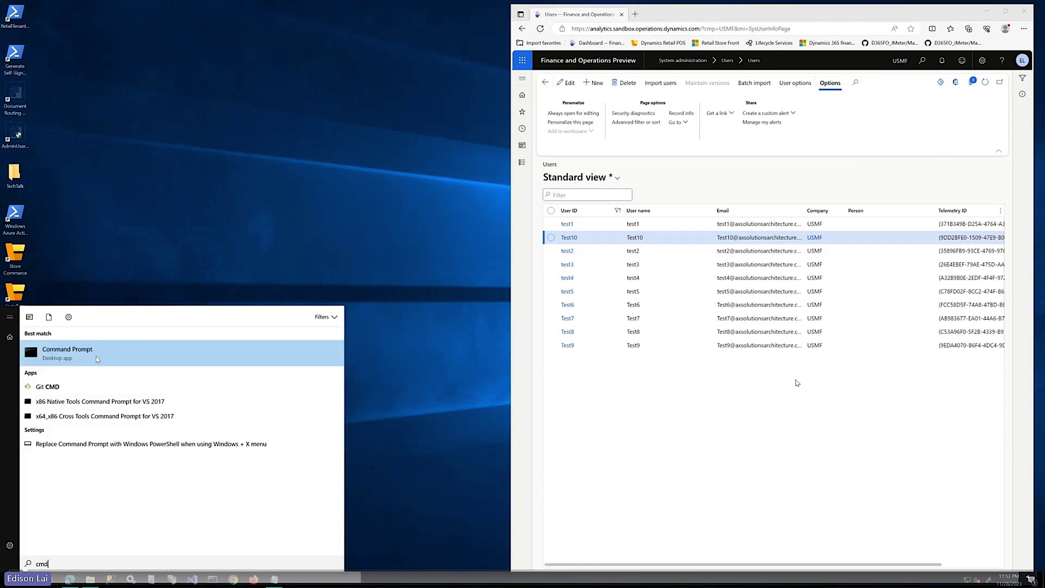
right_click(93, 358)
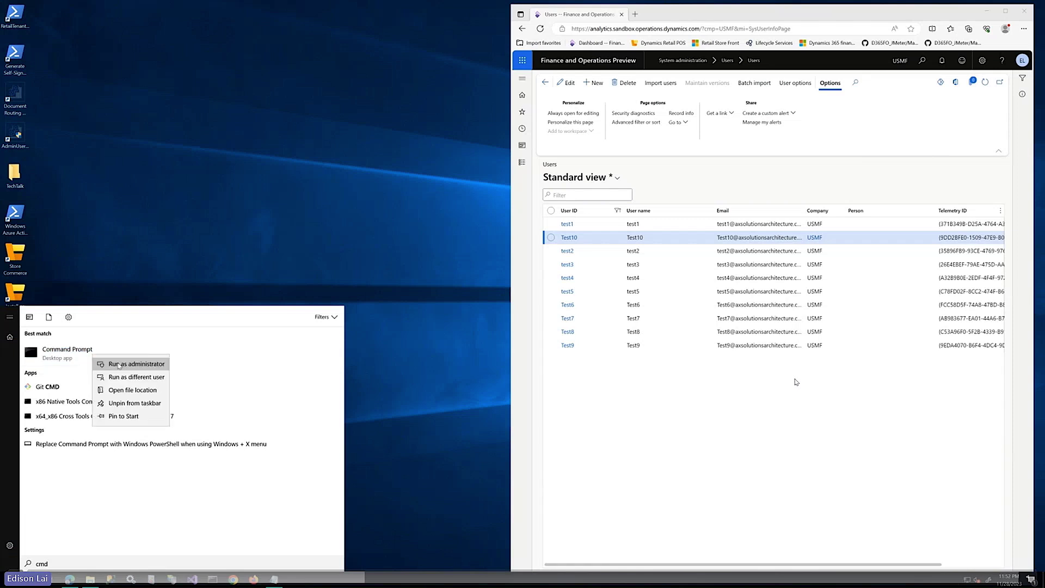
click(119, 365)
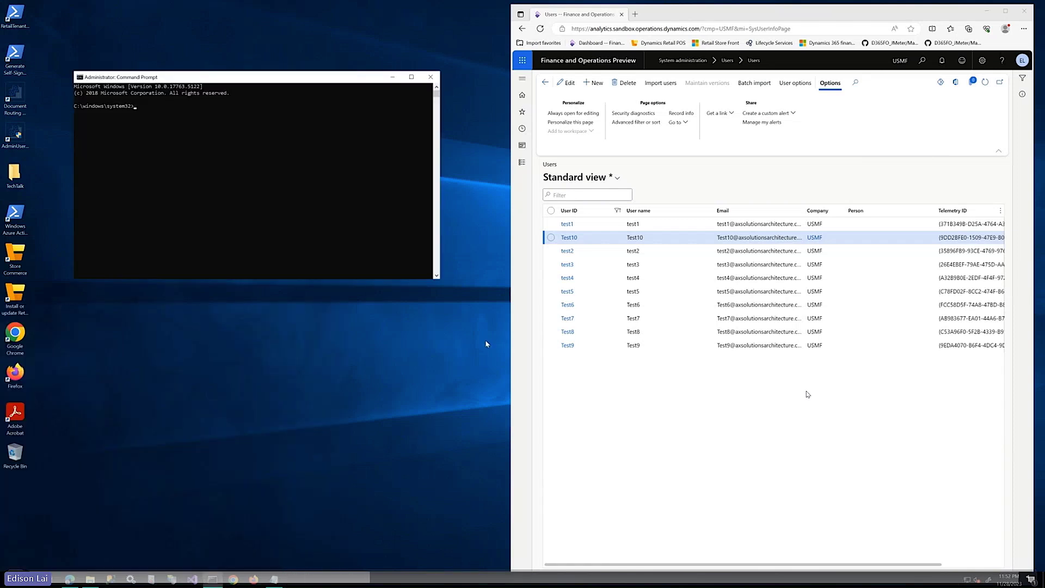
drag(264, 76, 319, 124)
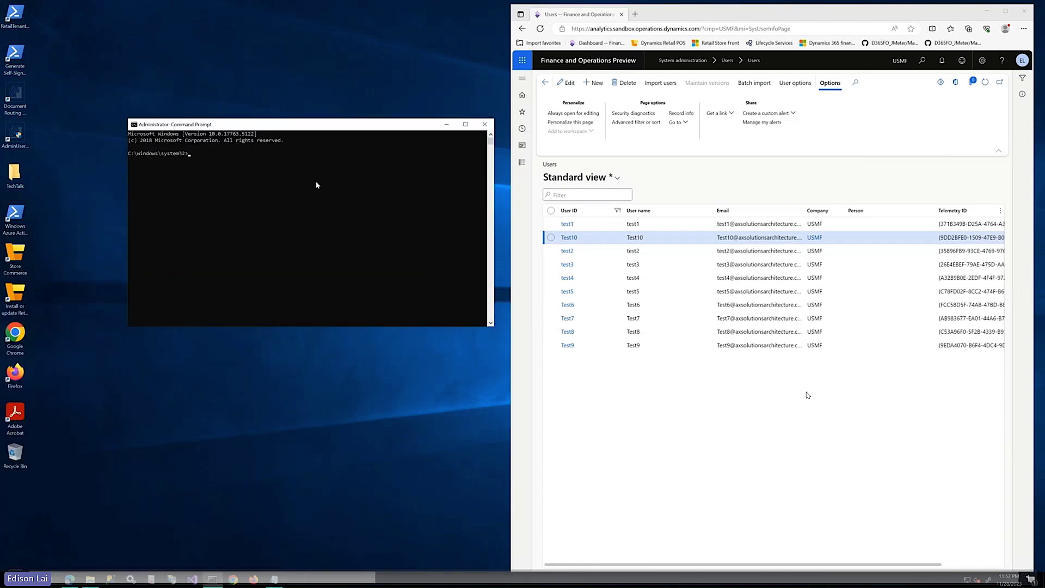
Change to C:\apache-jmeter\bin and list its files with dir
text(cd..)
key(Return)
text(cd..)
key(Return)
text(cd)
text(apache-jmeter)
key(Return)
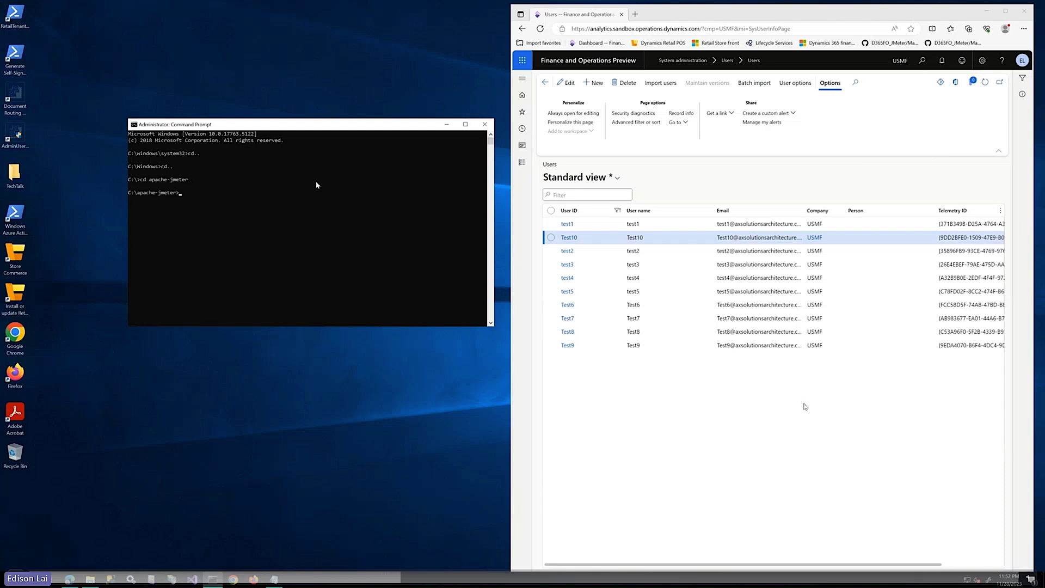
text(cd bin)
key(Return)
text(dir)
key(Return)
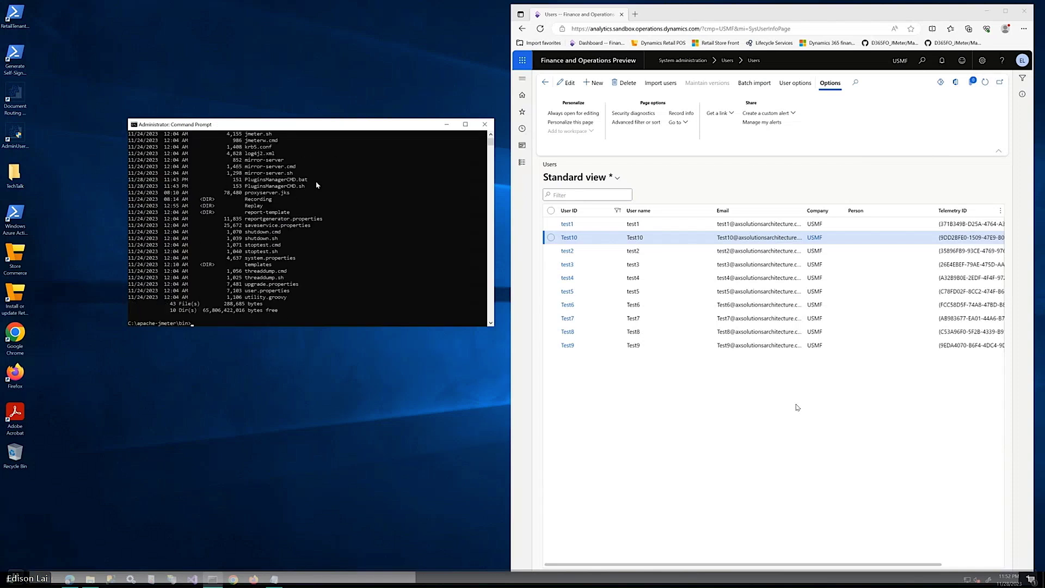
scroll(314, 170, up, 4)
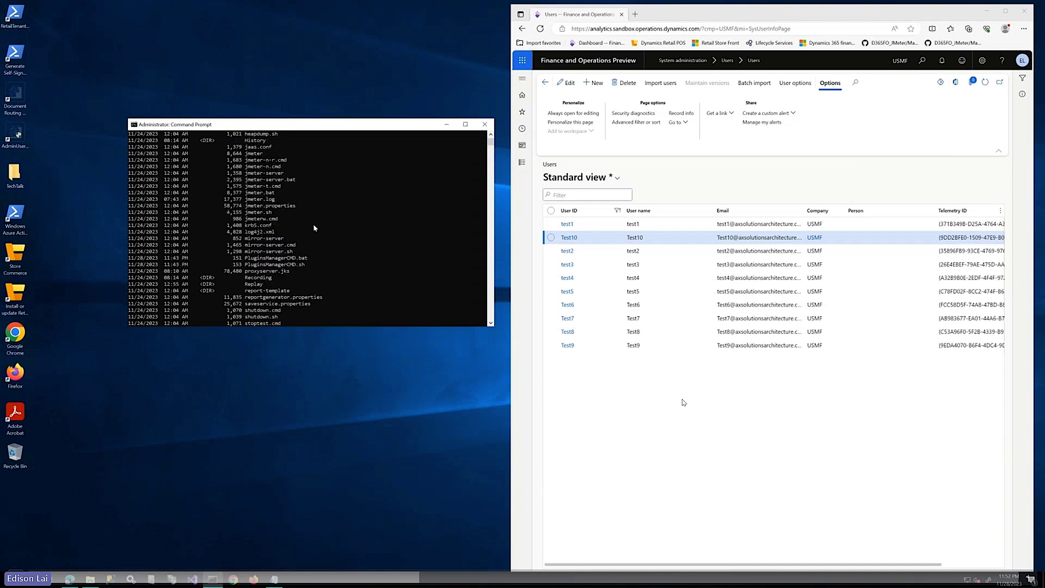
scroll(314, 227, up, 5)
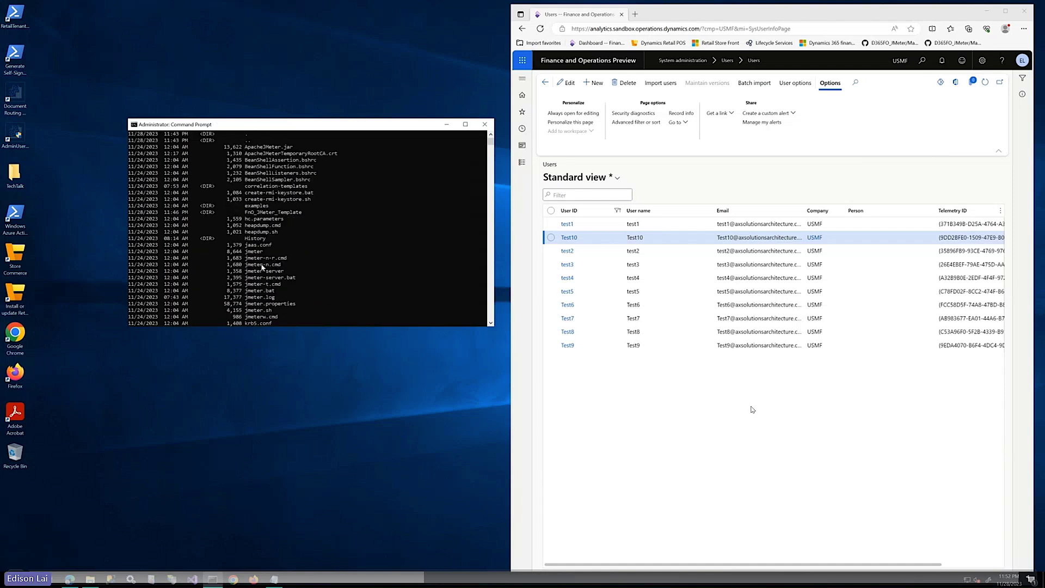
scroll(267, 277, down, 1)
Mark jmeter.bat in the listing and bring the JMeter Command.txt notes forward
click(246, 271)
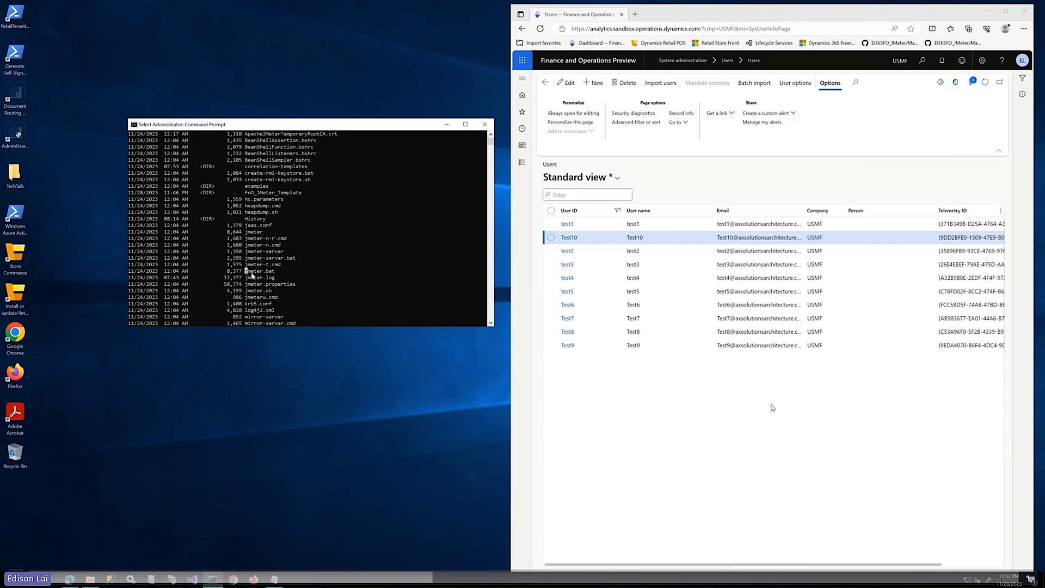
drag(246, 271, 278, 272)
click(283, 510)
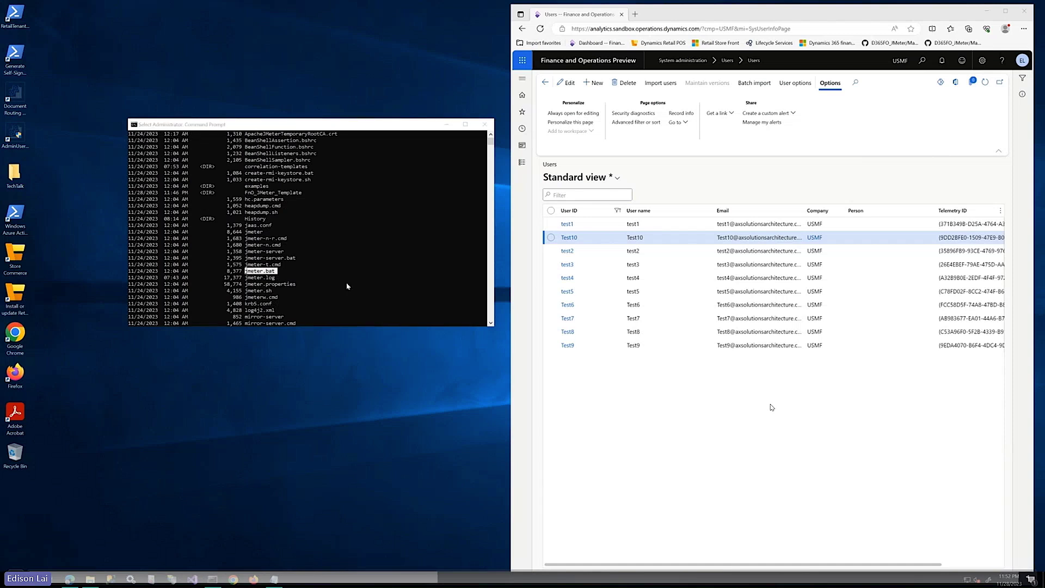
scroll(347, 286, down, 8)
scroll(347, 286, down, 4)
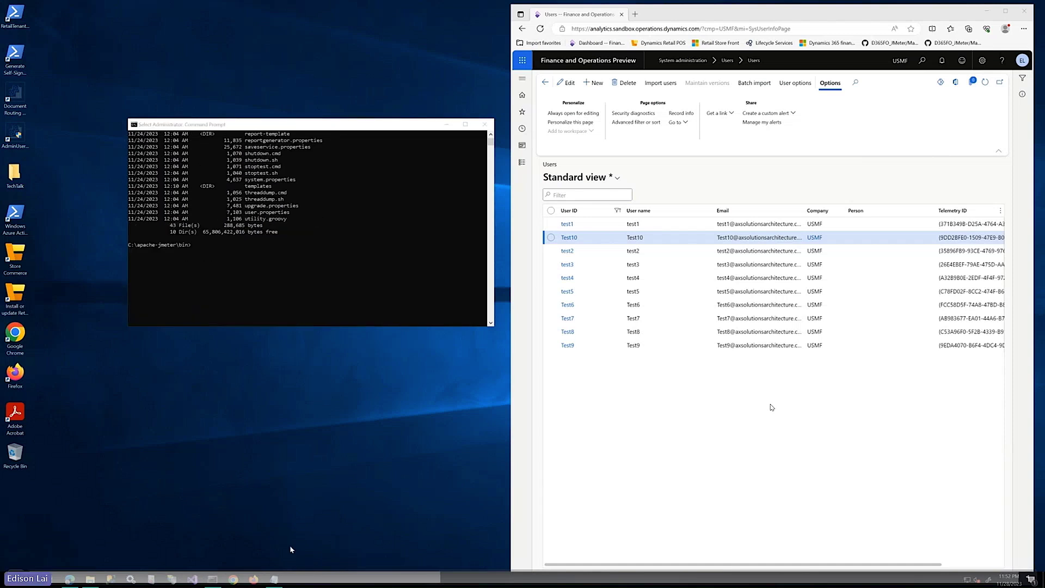
click(274, 578)
Copy the non-GUI jmeter command for CreatePOAndSubmitWorkFlow.jmx from Notepad and paste it at the prompt
click(517, 233)
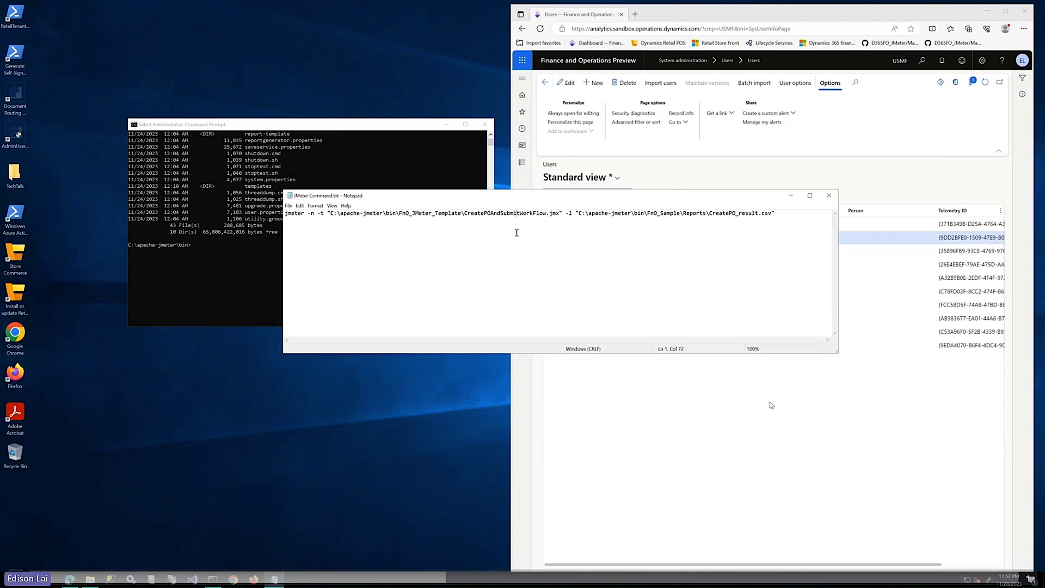
key(ctrl+a)
click(243, 256)
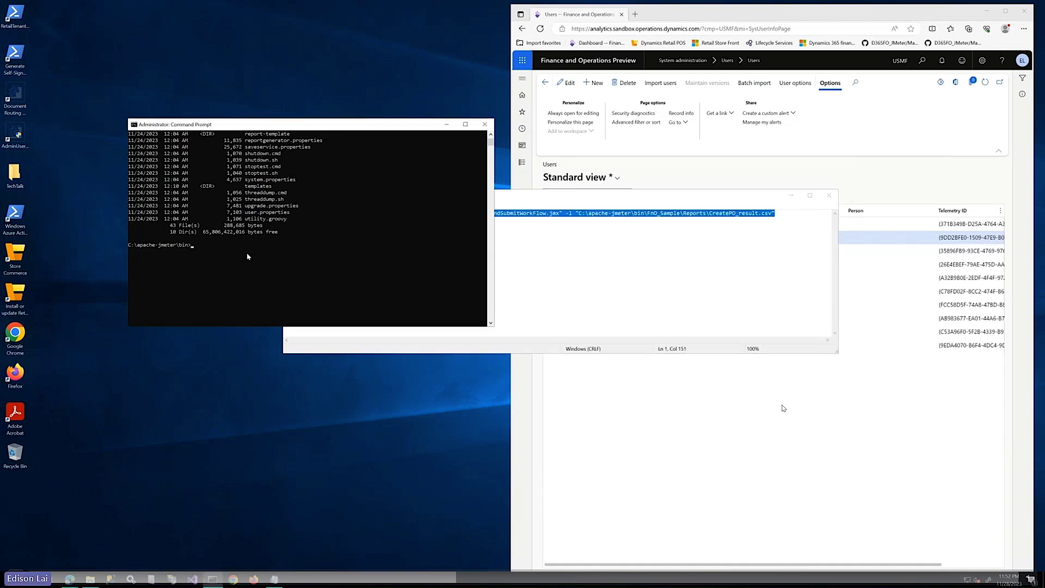
right_click(510, 213)
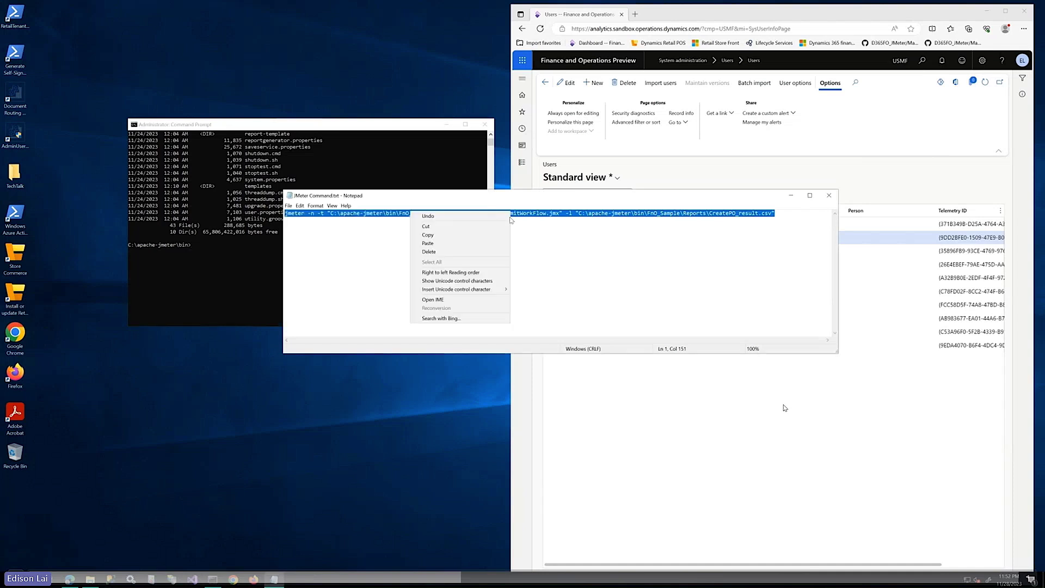
click(457, 236)
click(212, 249)
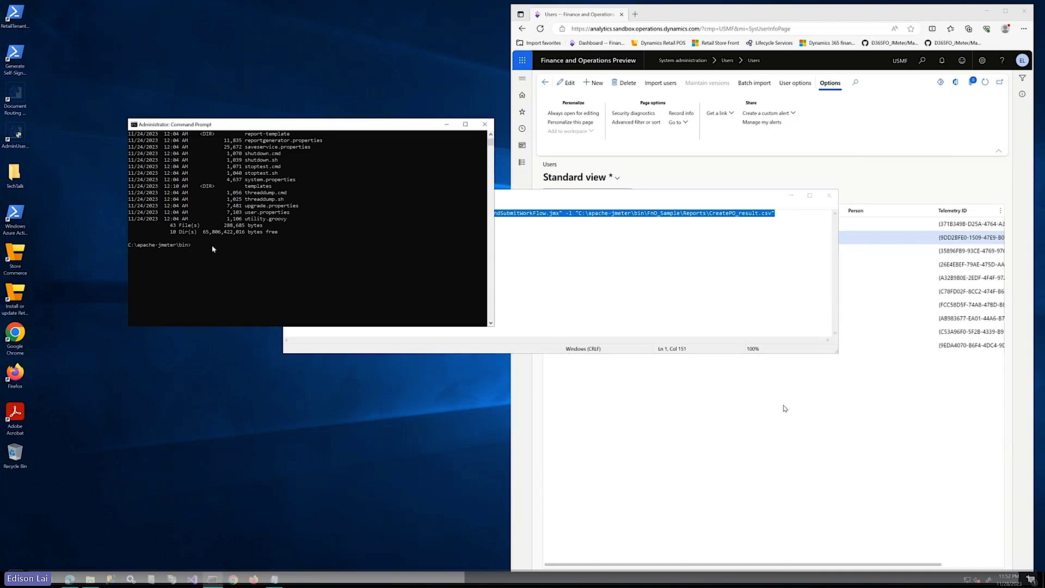
key(ctrl+v)
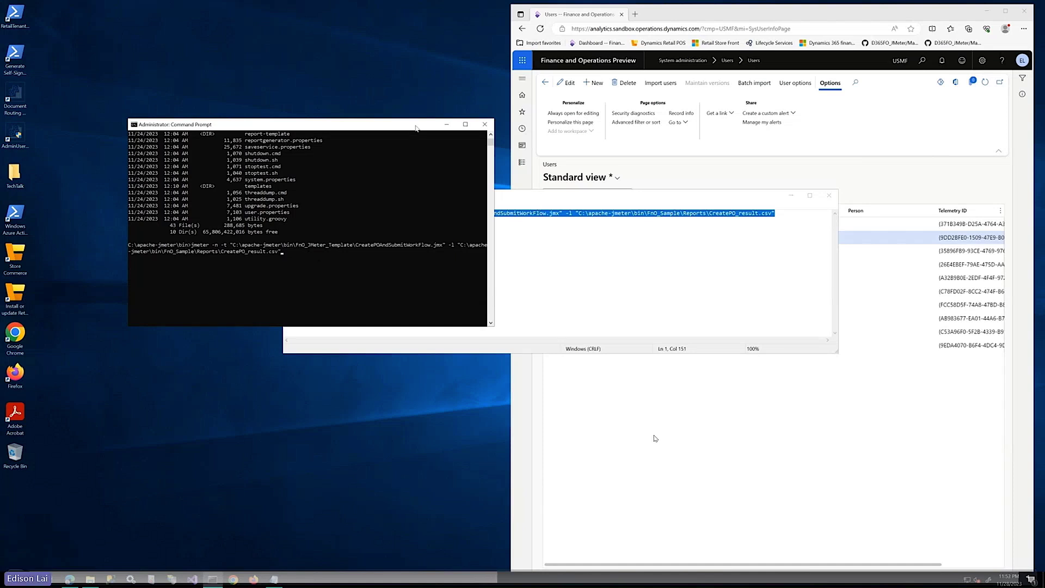
drag(416, 128, 420, 114)
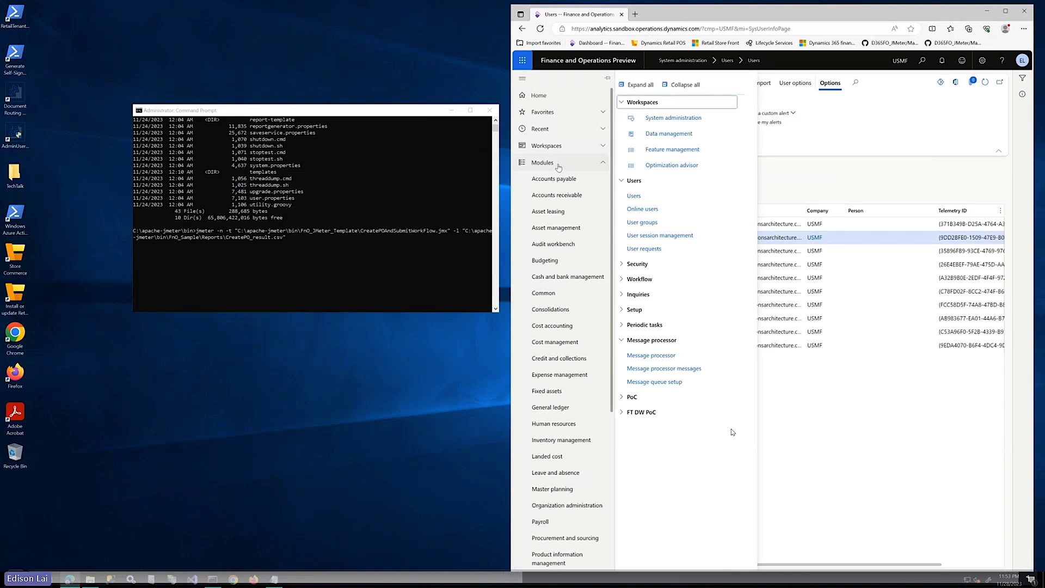
Start the headless JMeter run, then refresh All purchase orders to show 118 rows
key(alt+Left)
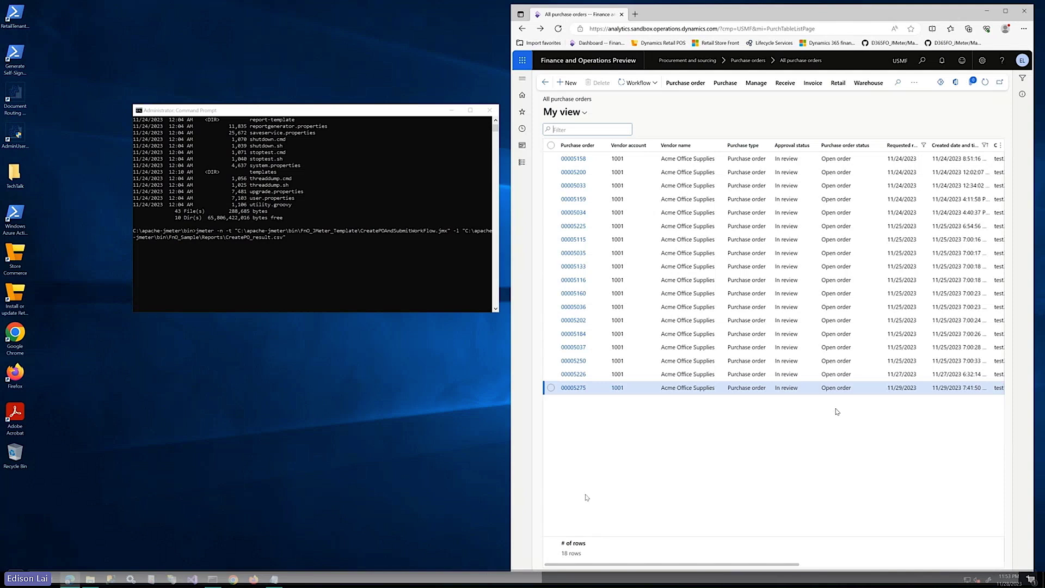
click(382, 115)
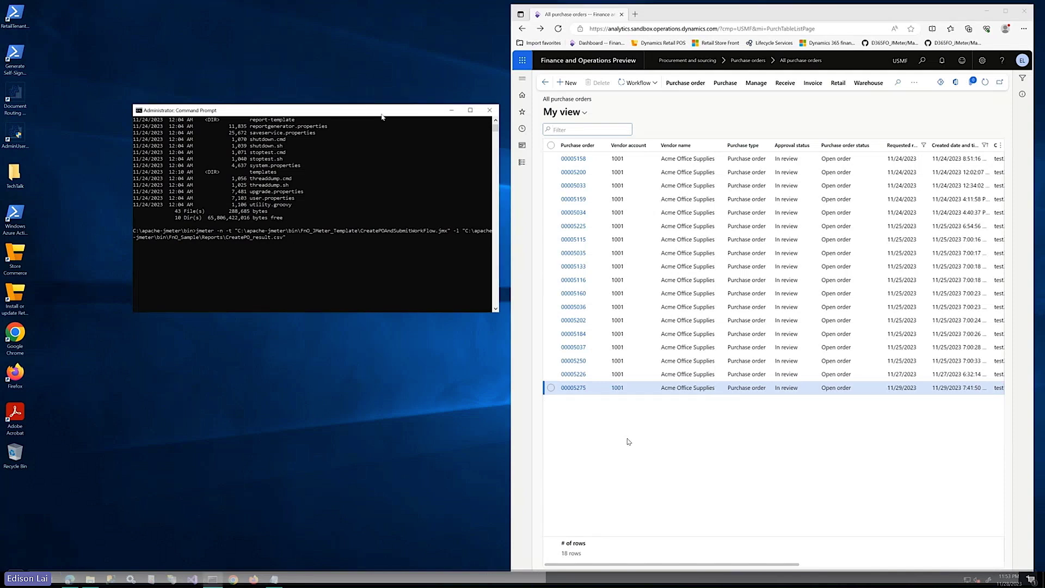
key(Return)
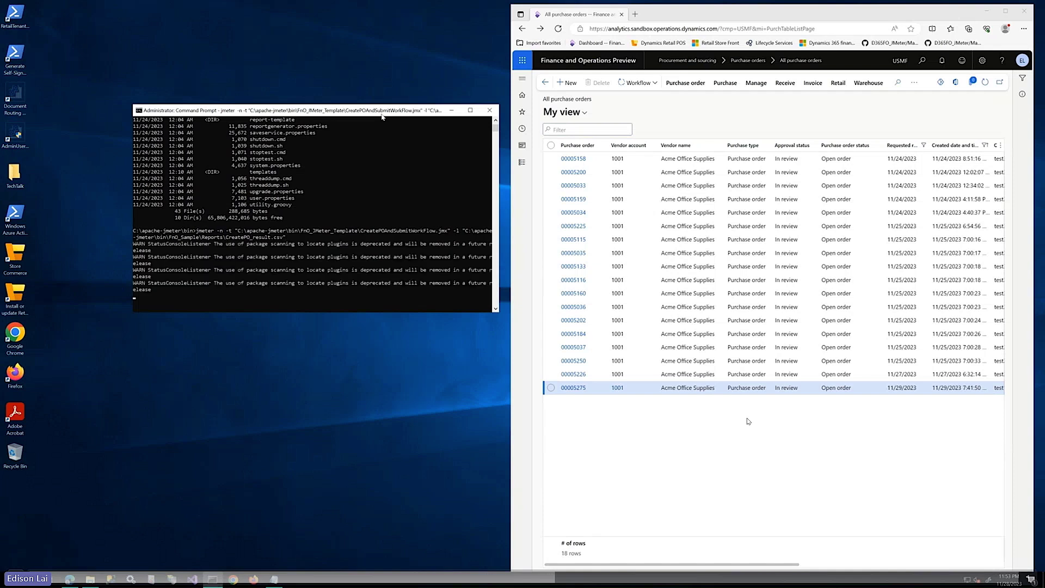
drag(382, 114, 351, 76)
drag(468, 272, 504, 419)
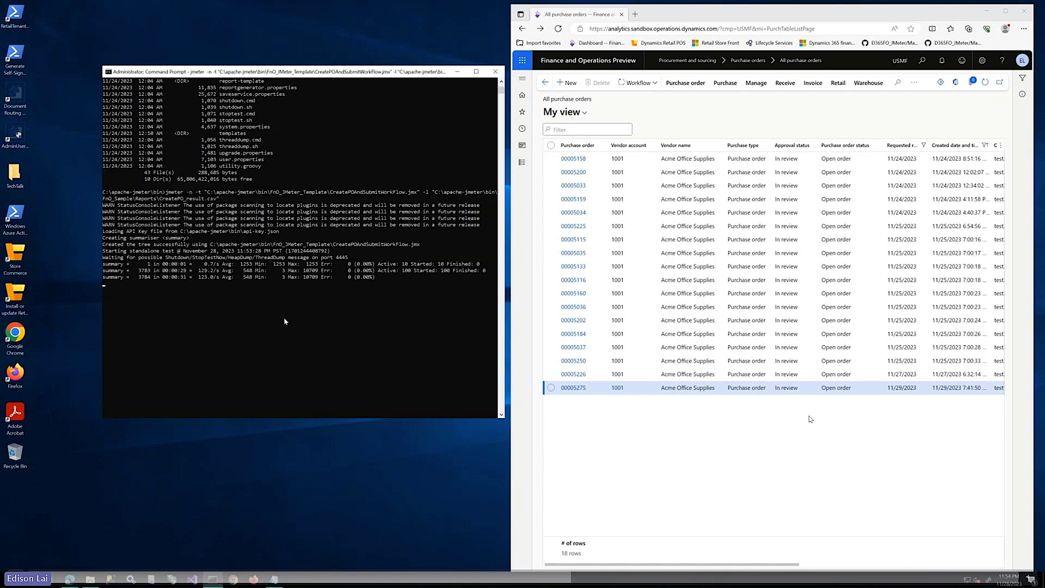
click(984, 85)
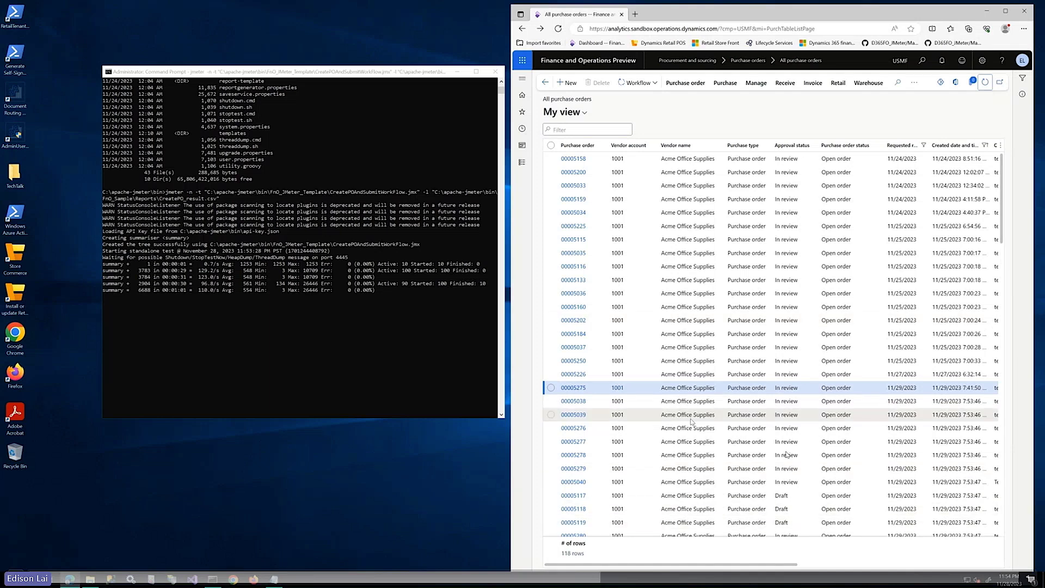
scroll(691, 418, down, 20)
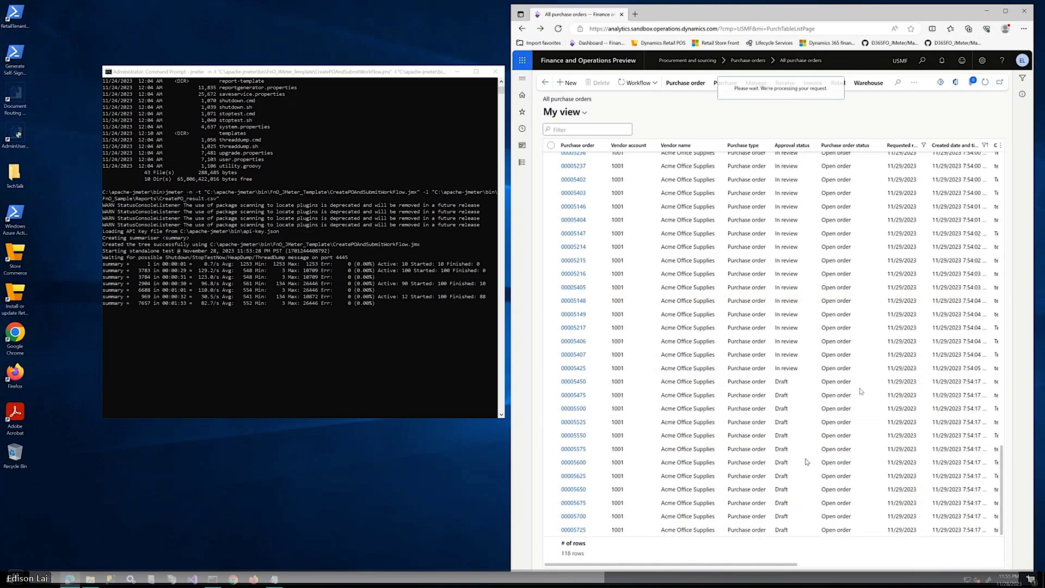
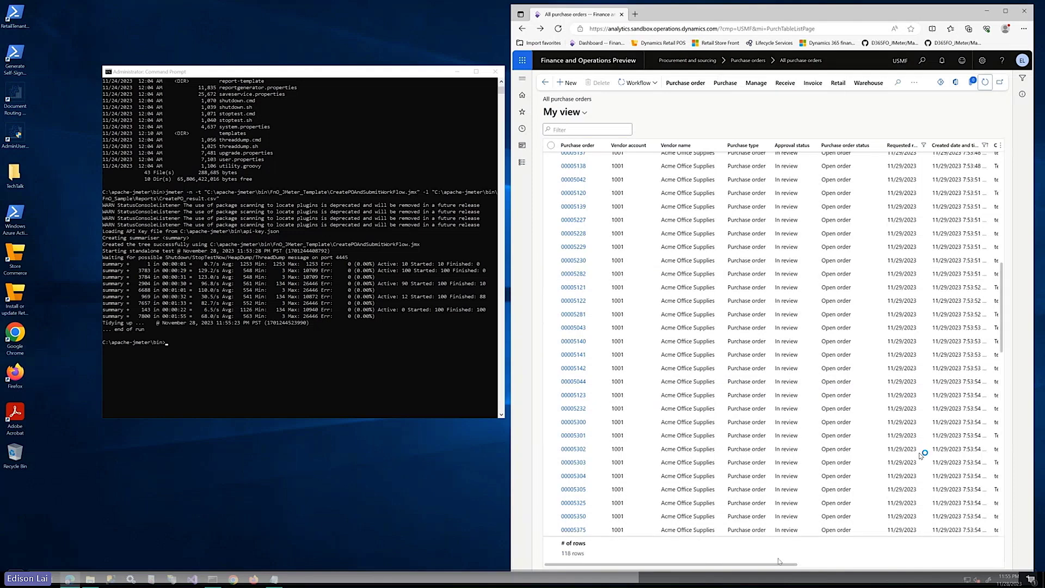
Open the Reports folder inside FnO_Sample in File Explorer
drag(780, 561, 814, 561)
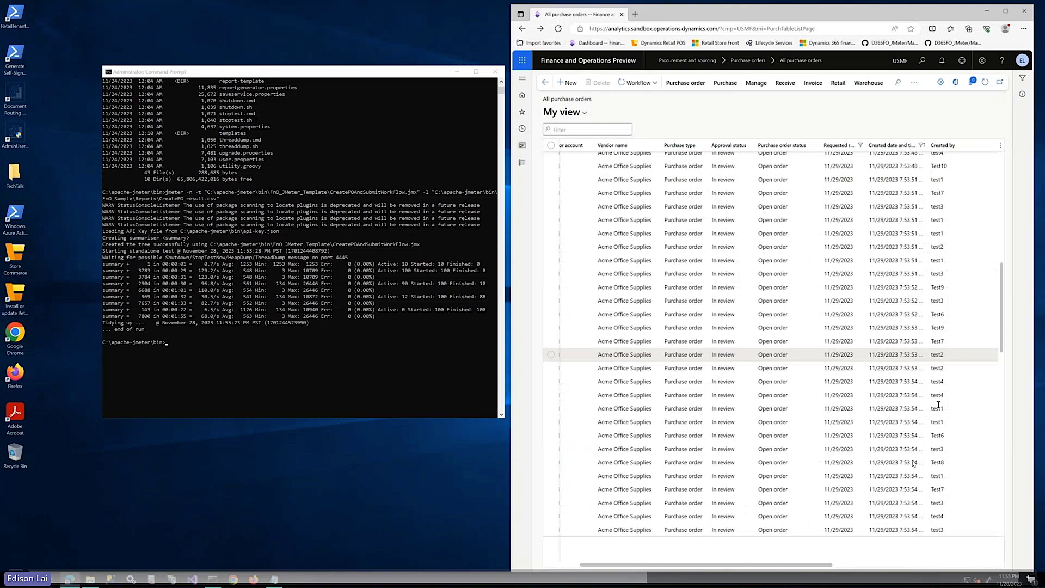
drag(1005, 266, 1005, 256)
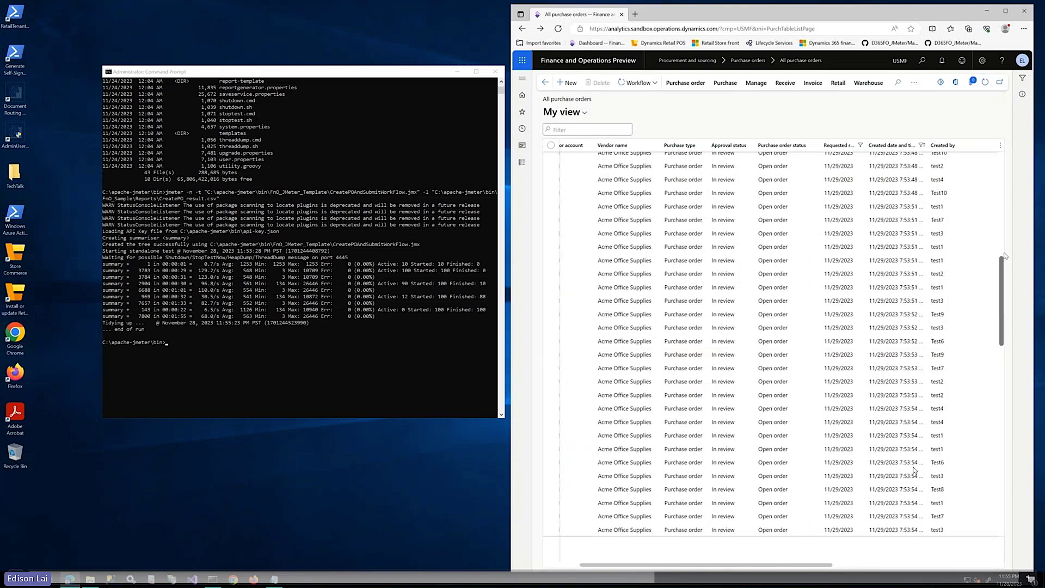
scroll(915, 471, up, 3)
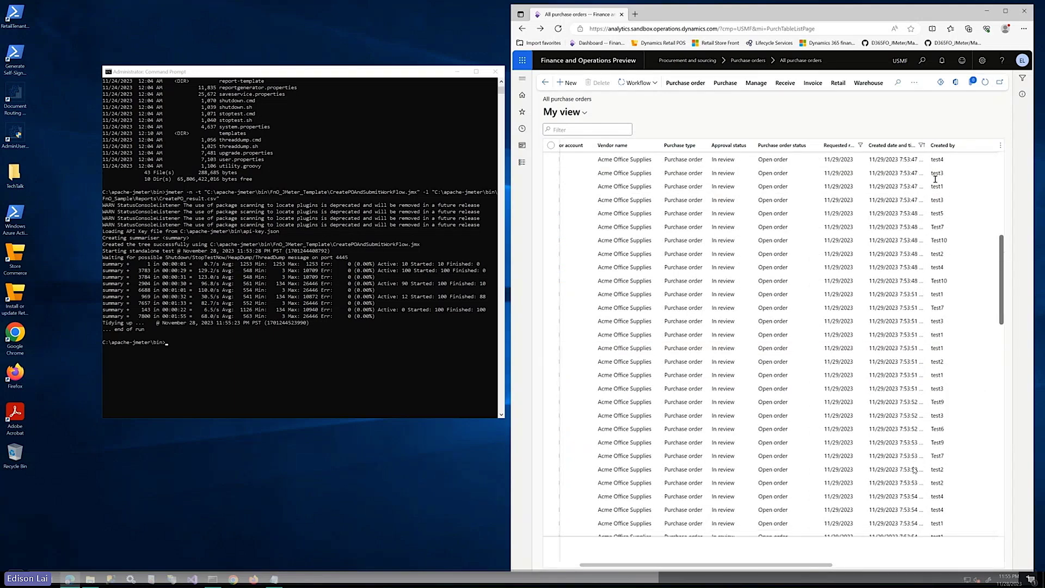
scroll(935, 178, up, 5)
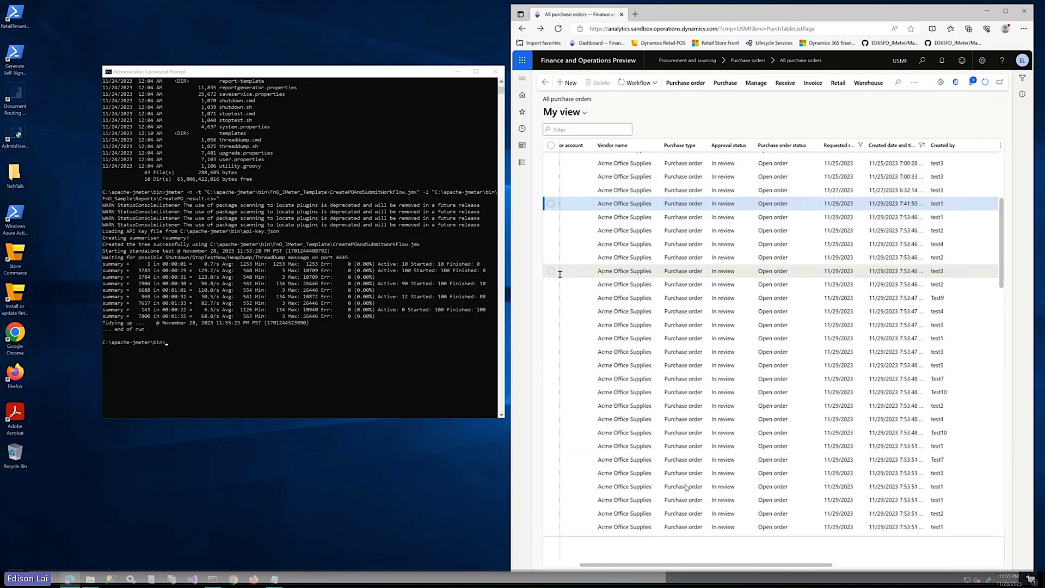
mouse_move(88, 583)
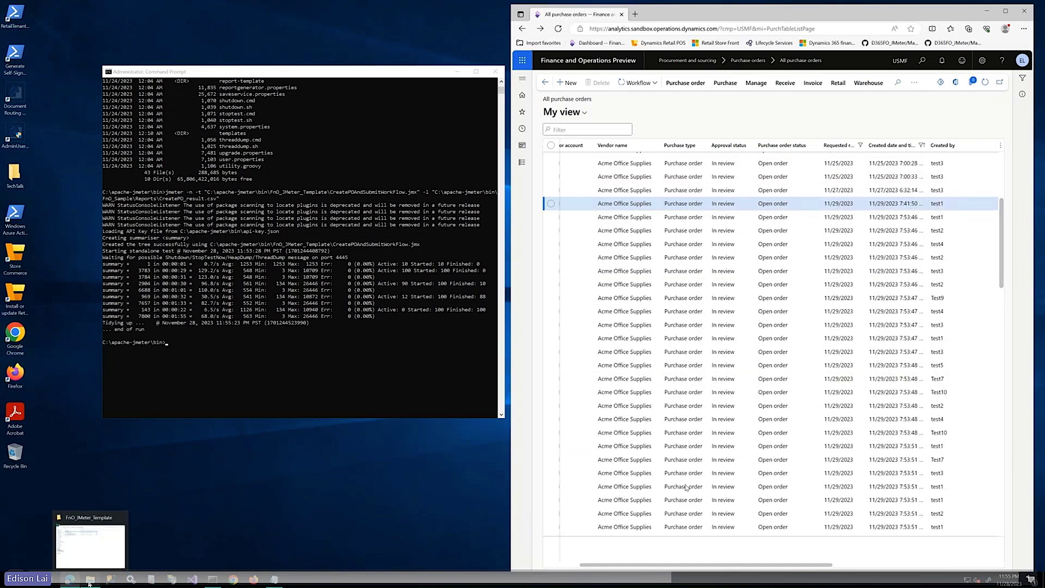
click(90, 544)
click(355, 245)
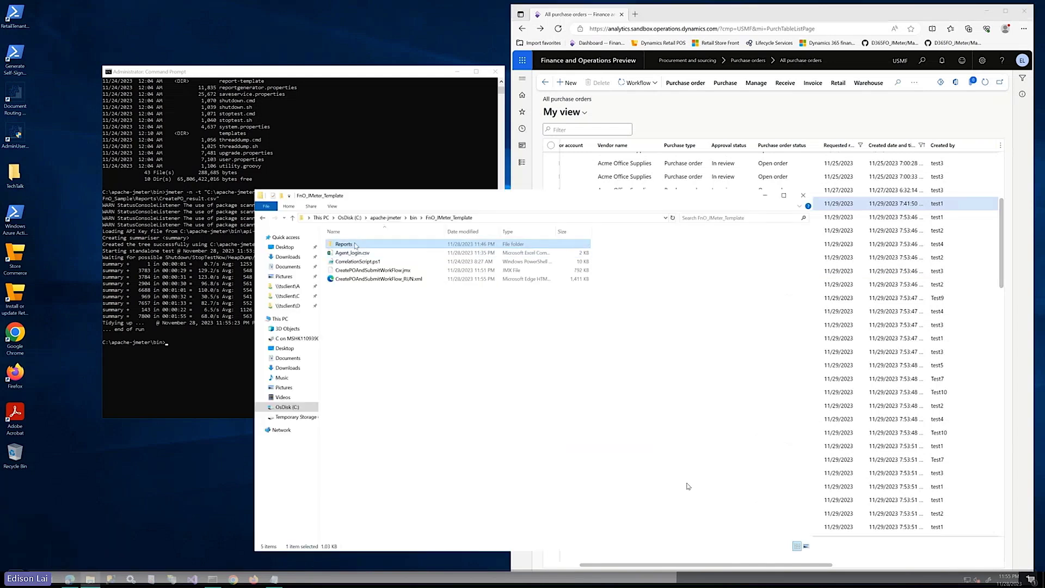
double_click(354, 245)
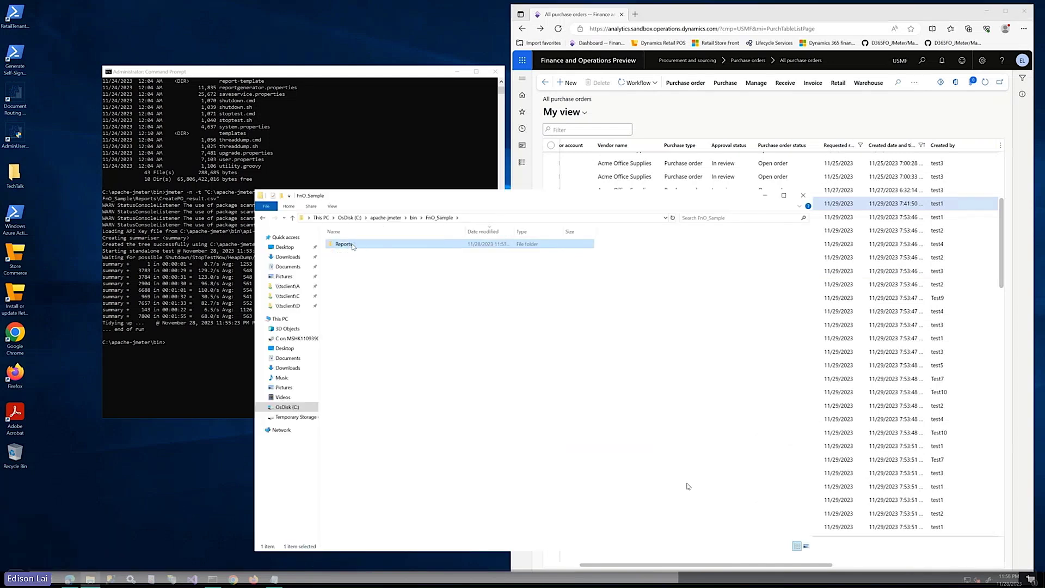
double_click(353, 245)
View CreatePO_result.csv in Notepad, close it, and return to the JMeter bin folder
right_click(363, 244)
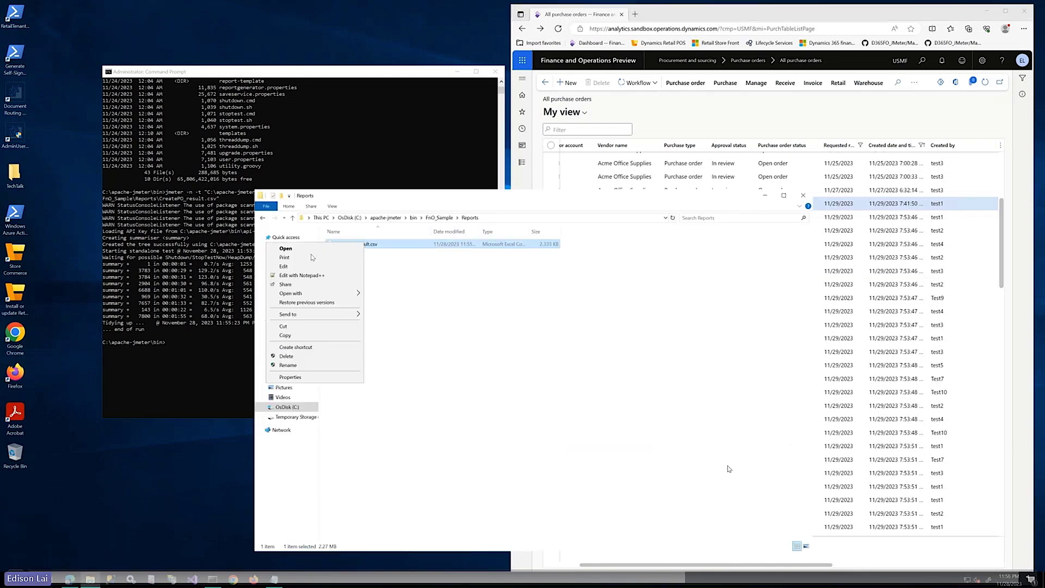
click(294, 267)
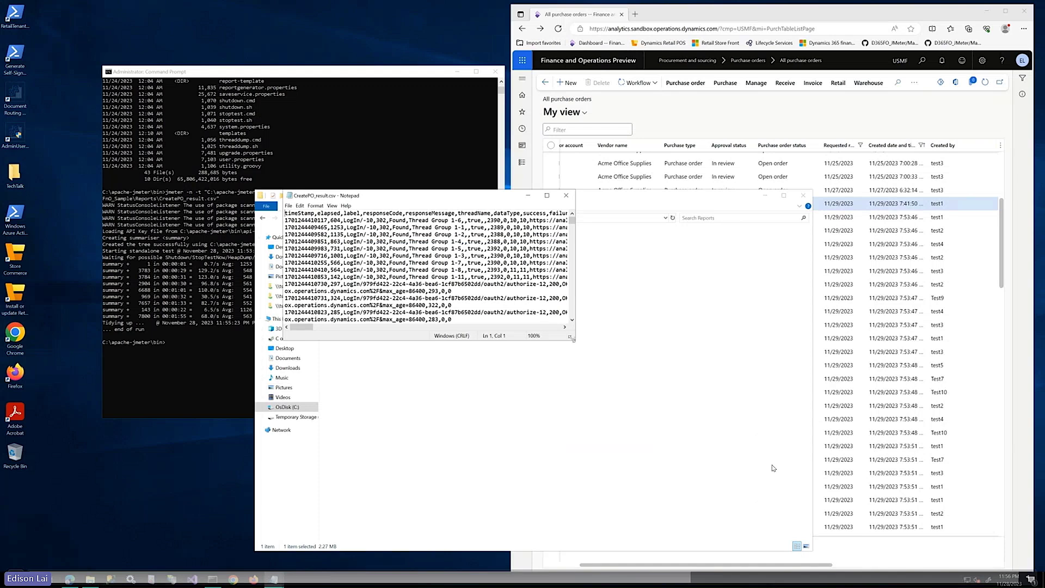
drag(573, 339, 895, 481)
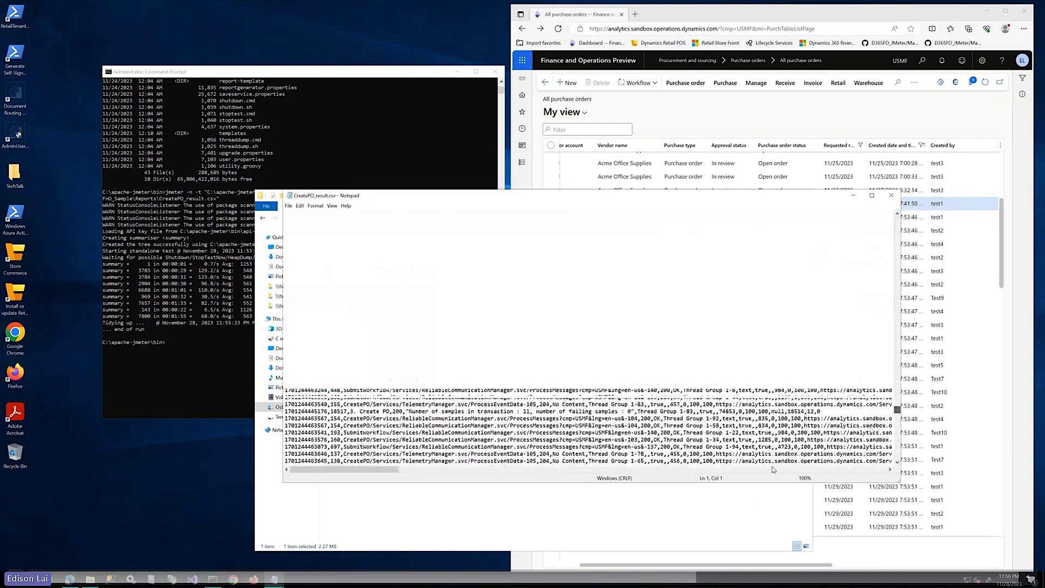
key(alt+F4)
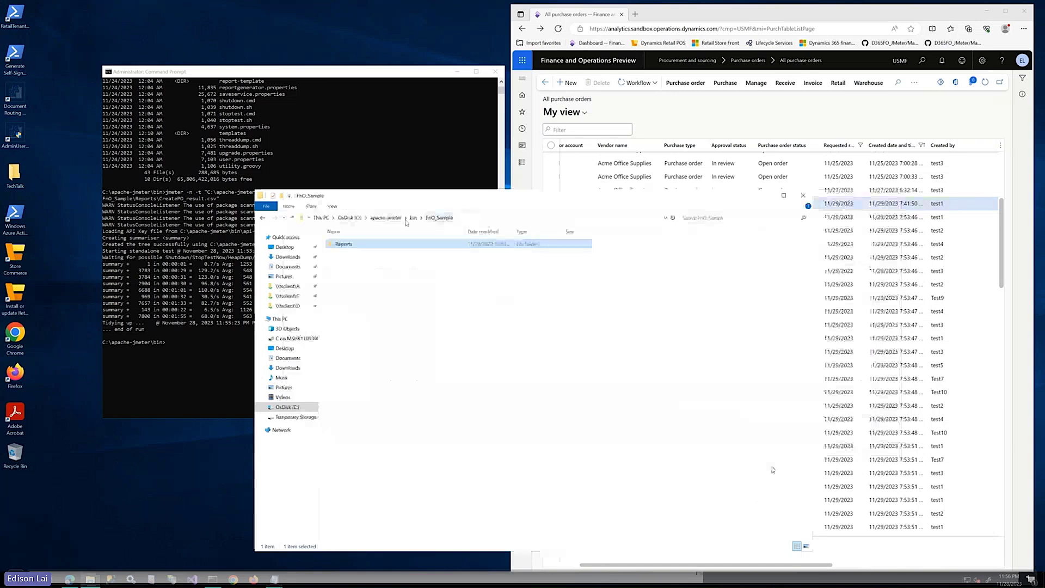
click(412, 218)
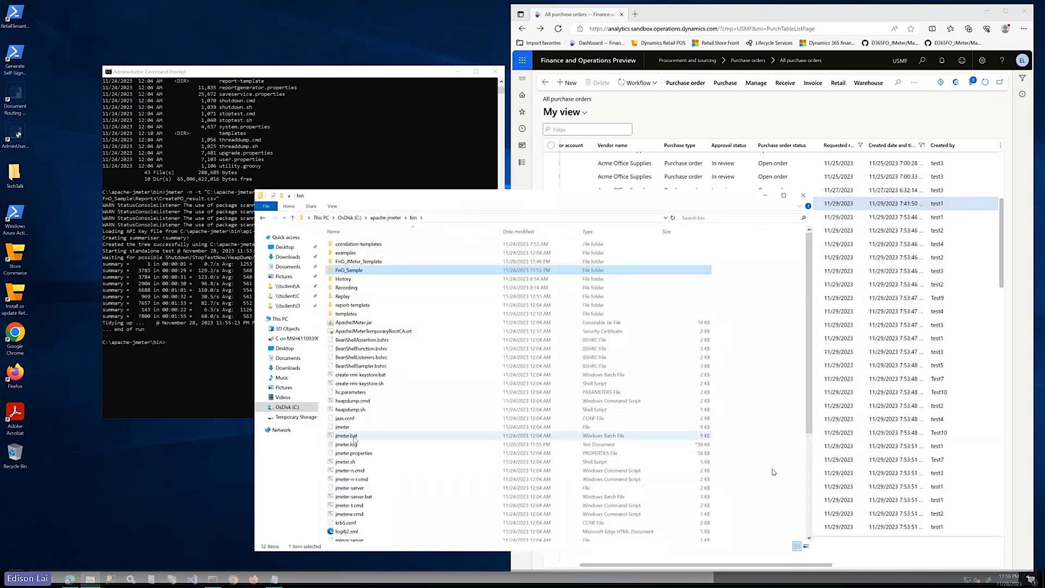
Launch JMeter from jmeter.bat and bring up the Generate HTML report dialog
double_click(352, 436)
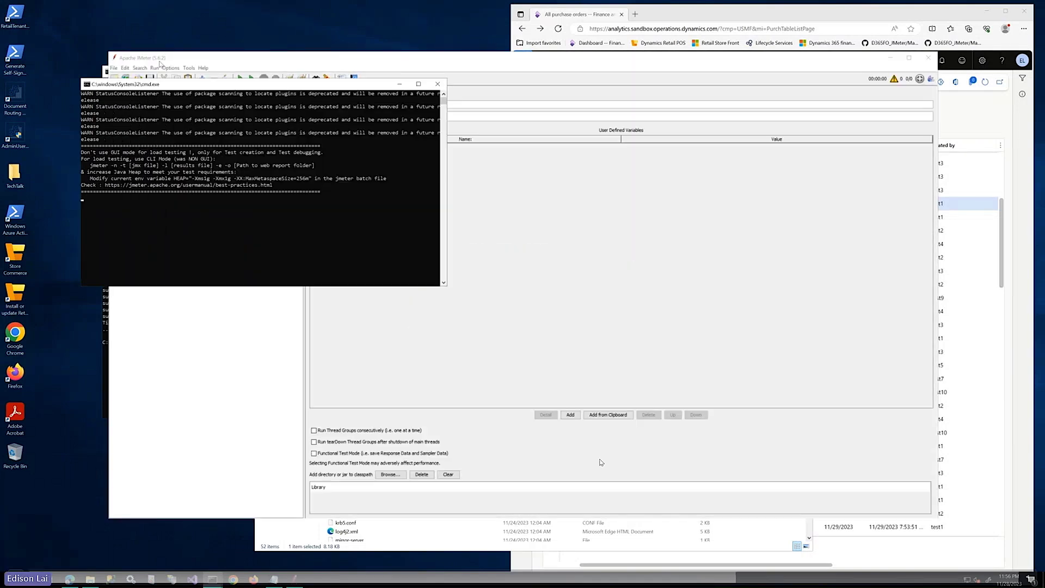
click(160, 63)
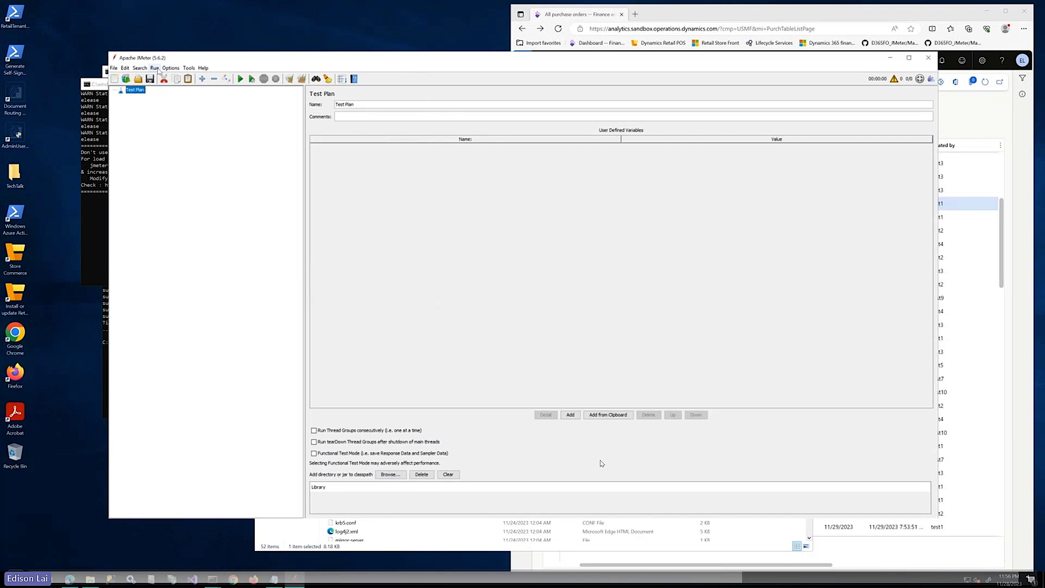
click(157, 70)
click(228, 130)
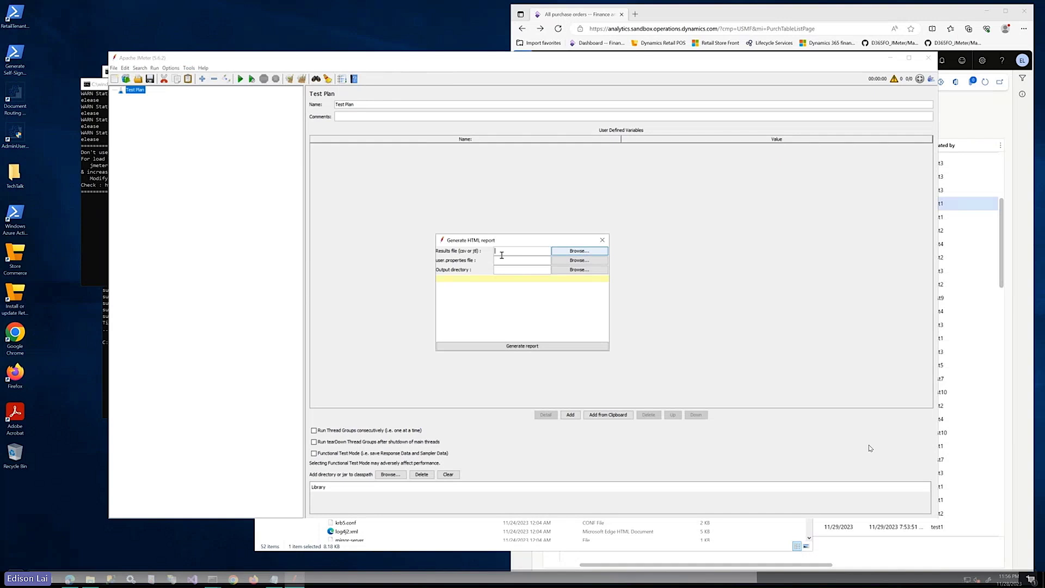
Browse the results-file picker to the apache-jmeter bin folder on the C: drive
click(580, 251)
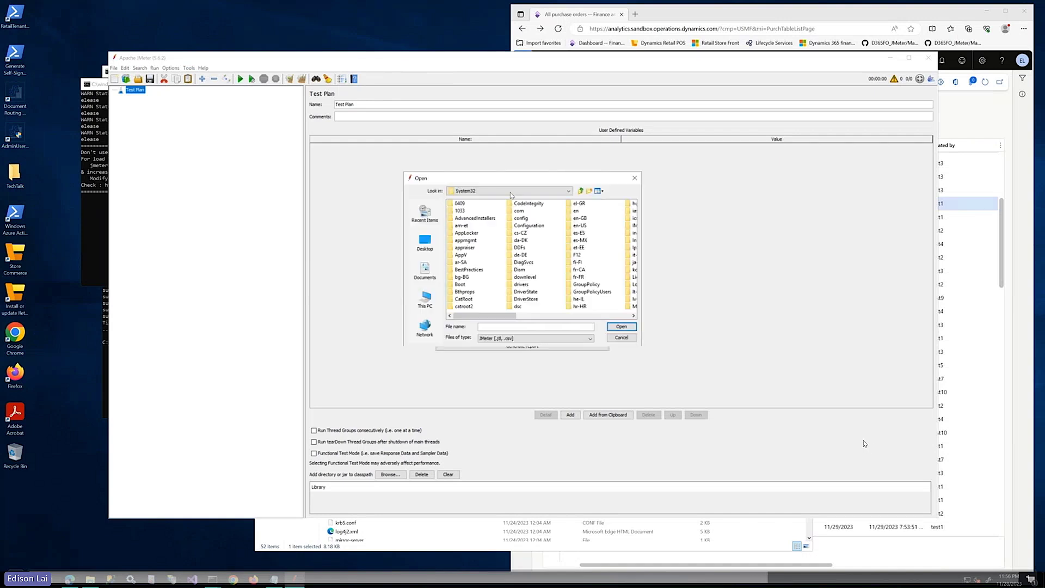
click(474, 190)
click(474, 206)
click(476, 191)
click(477, 207)
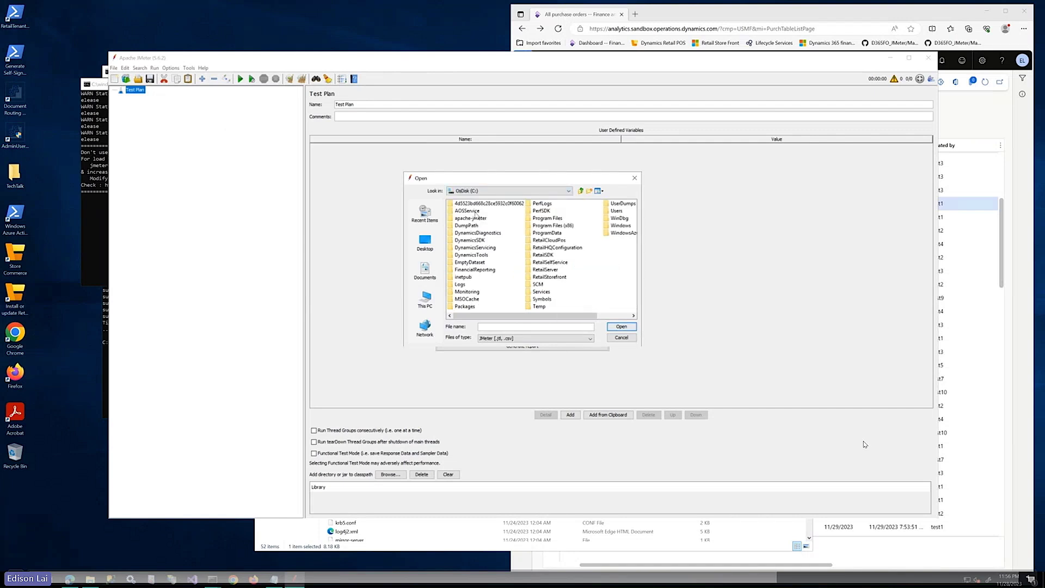
click(471, 218)
double_click(471, 218)
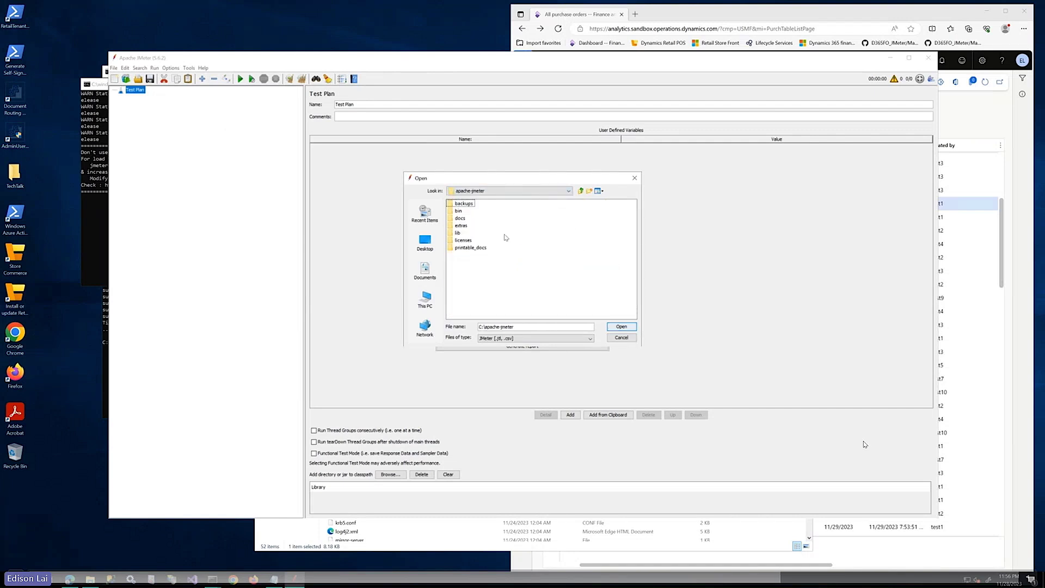
key(b)
key(Return)
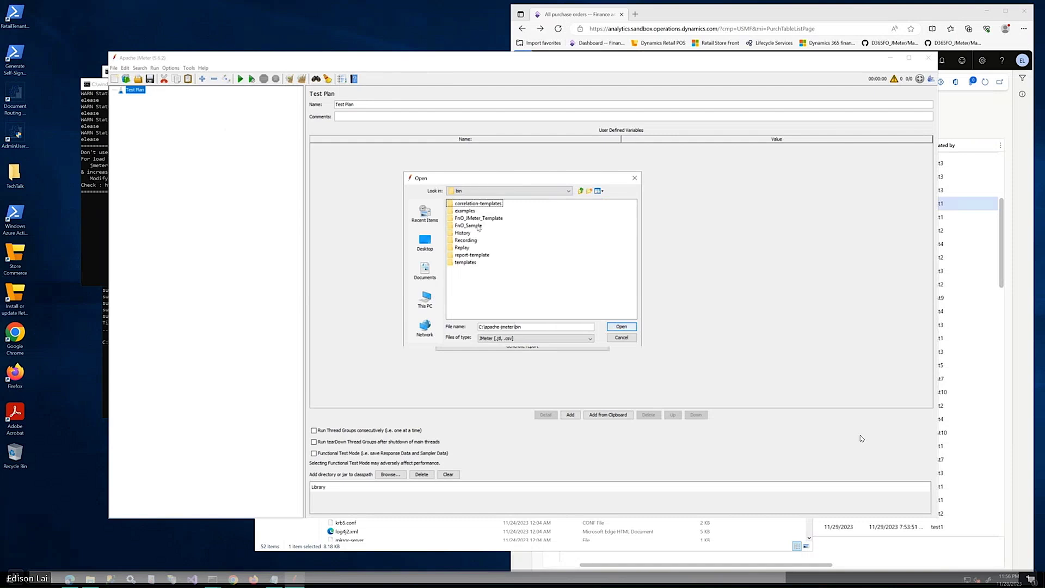
Set CreatePO_result.csv from FnO_Sample\Reports as the results file
click(468, 225)
key(Return)
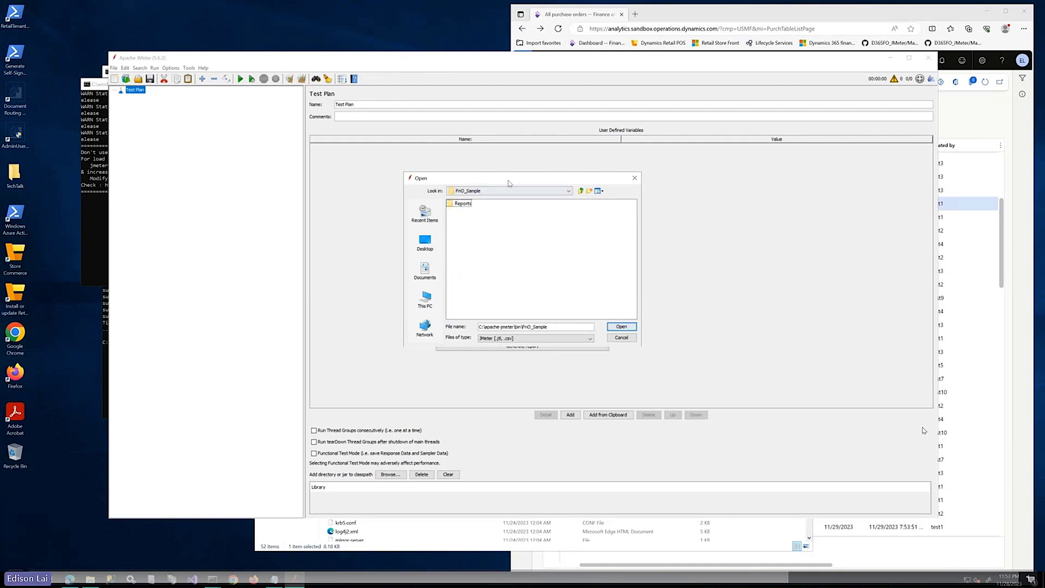
drag(509, 183, 626, 281)
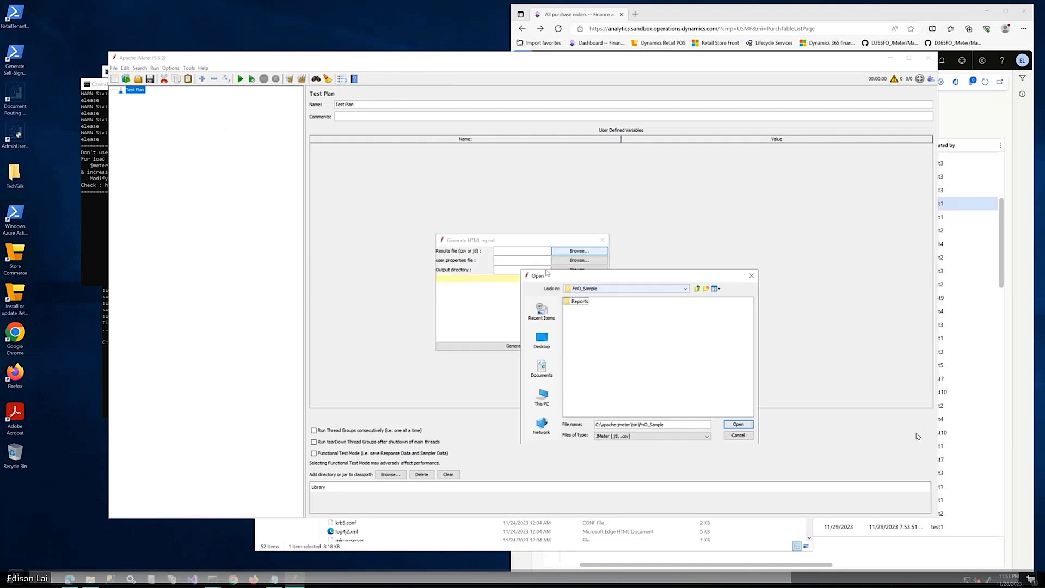
double_click(581, 301)
click(587, 302)
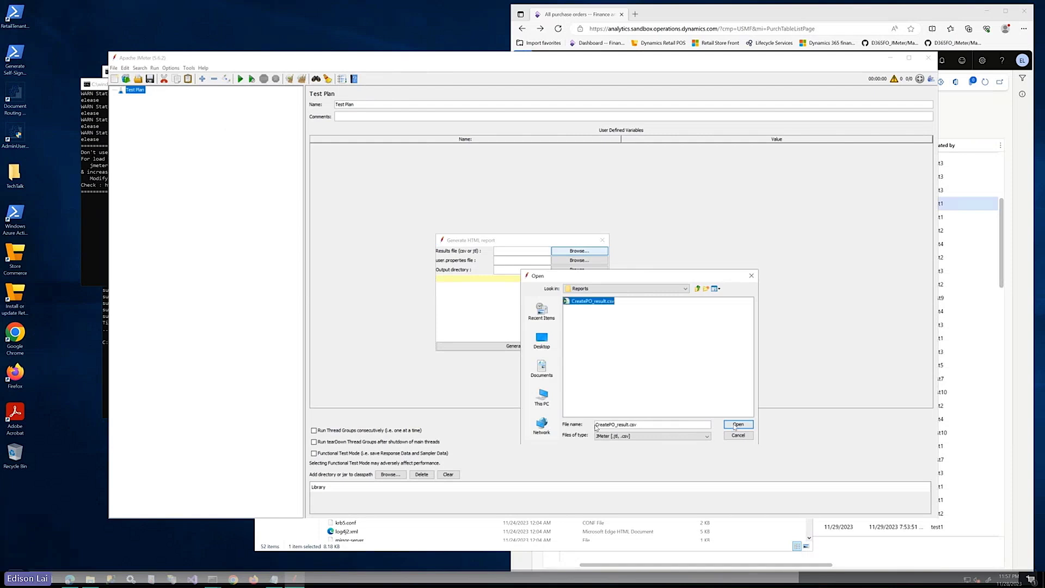
click(737, 424)
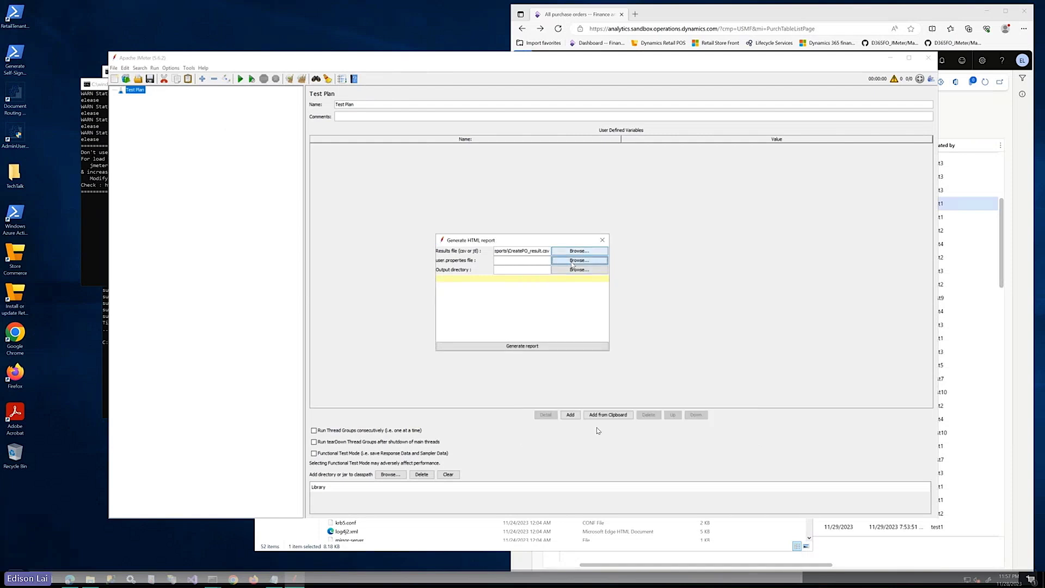
Set user.properties from the JMeter bin folder as the user properties file
click(572, 261)
click(568, 191)
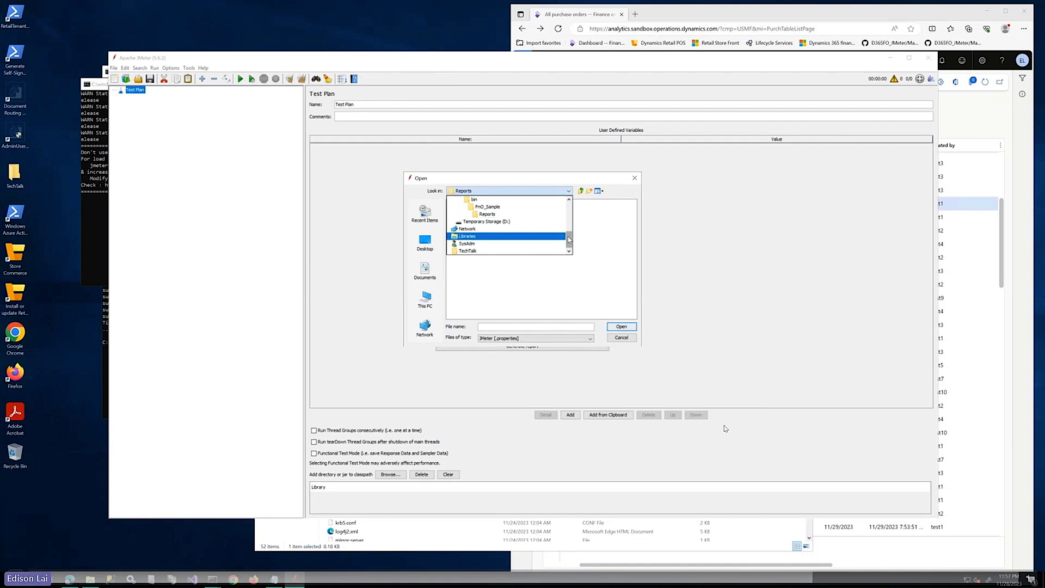
click(536, 199)
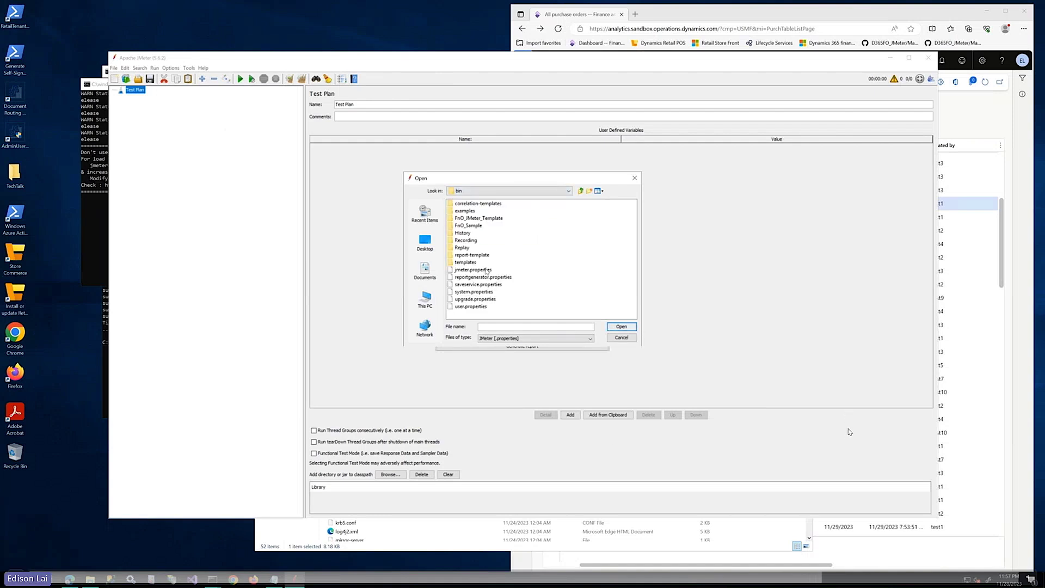
click(474, 307)
drag(463, 177, 603, 209)
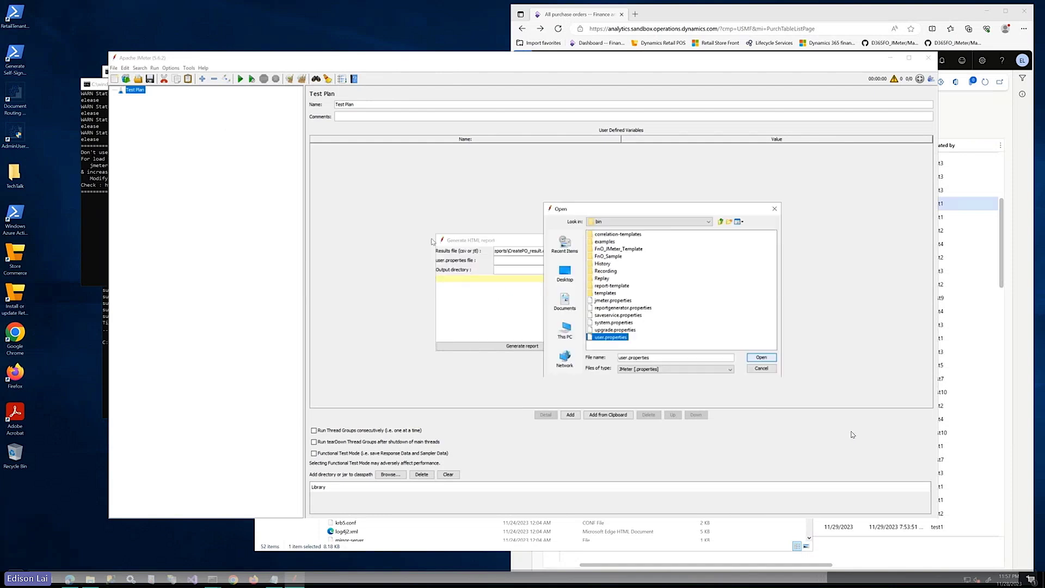
click(761, 357)
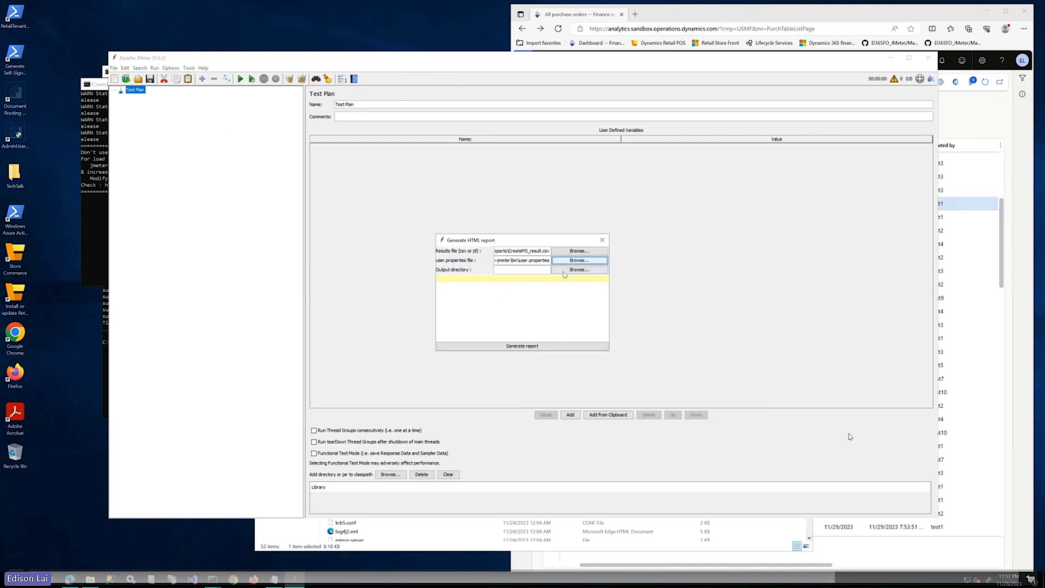
Set FnO_JMeter_Template\Reports as the output directory and generate the report
click(564, 271)
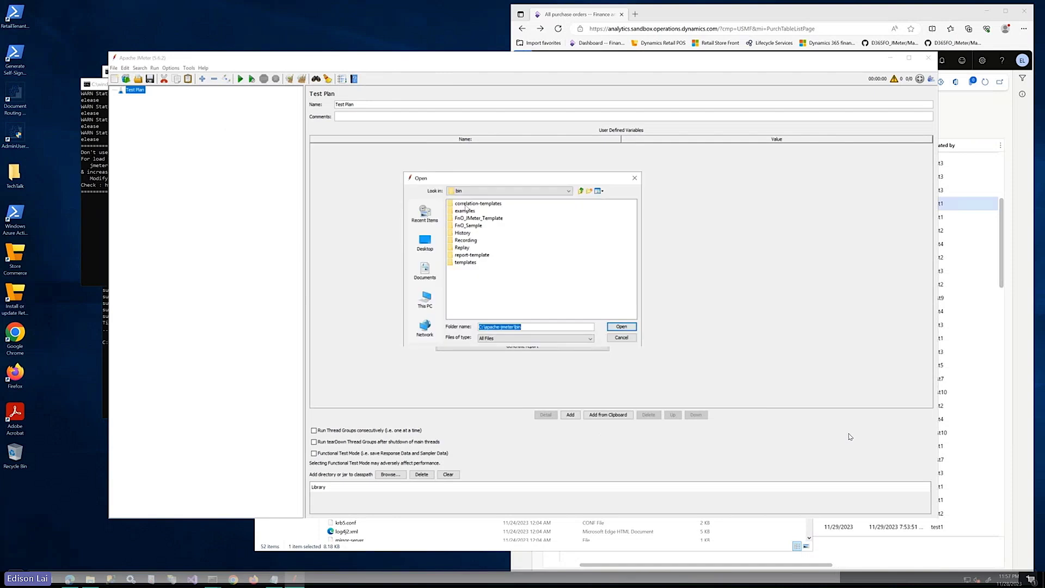
click(478, 218)
double_click(477, 219)
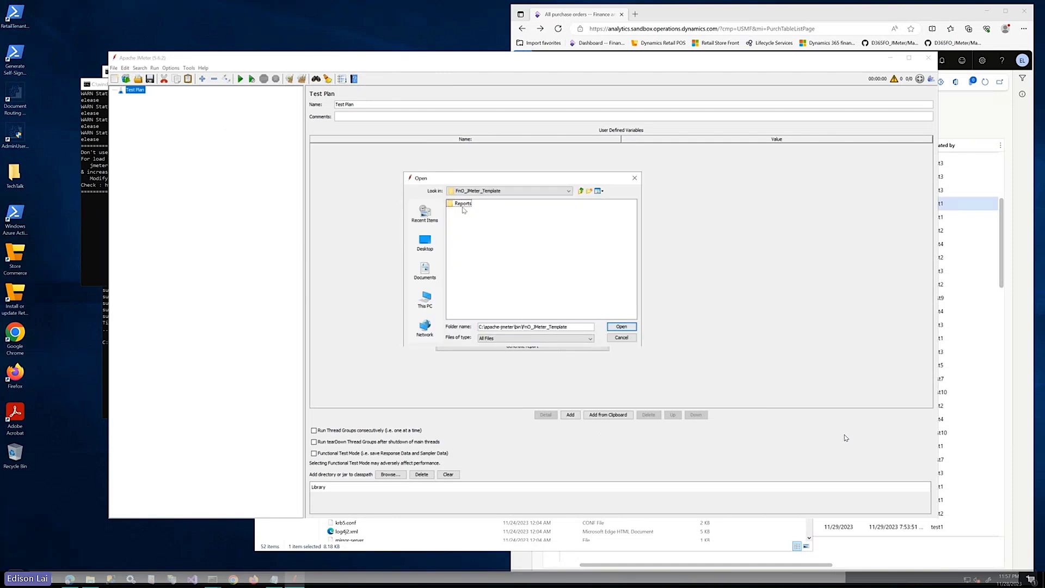
double_click(463, 205)
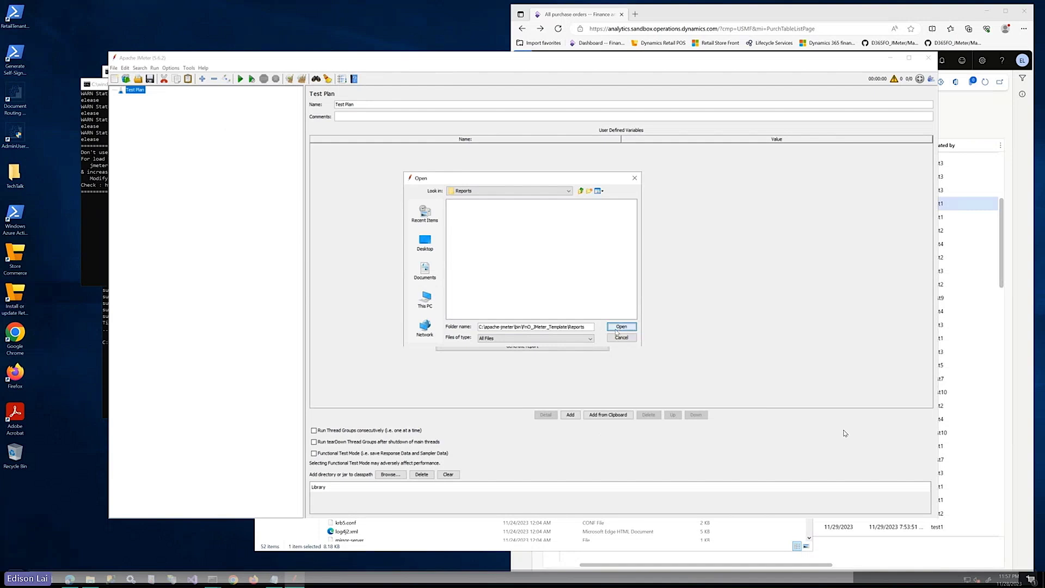
click(620, 327)
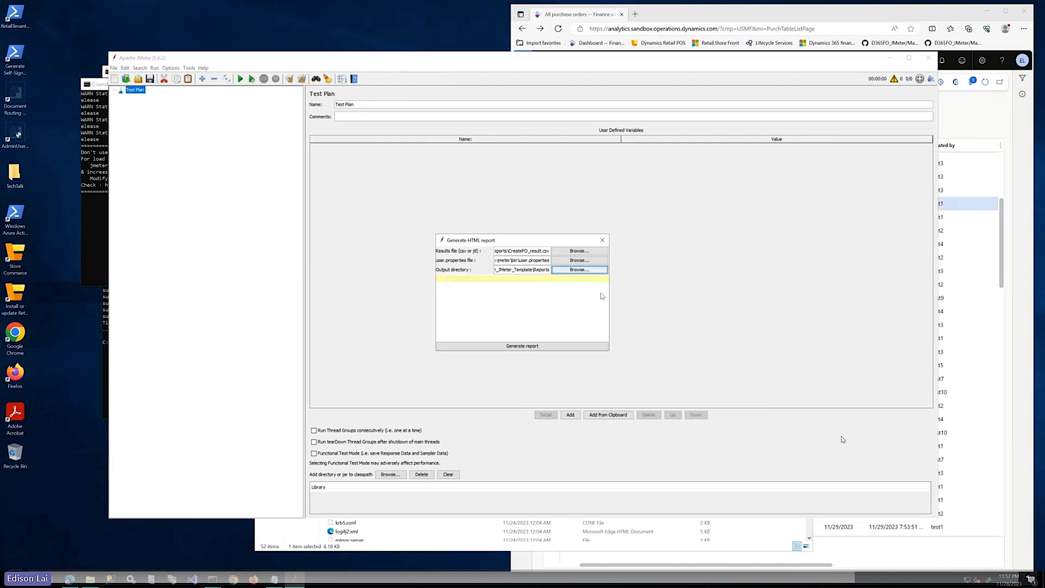
click(528, 348)
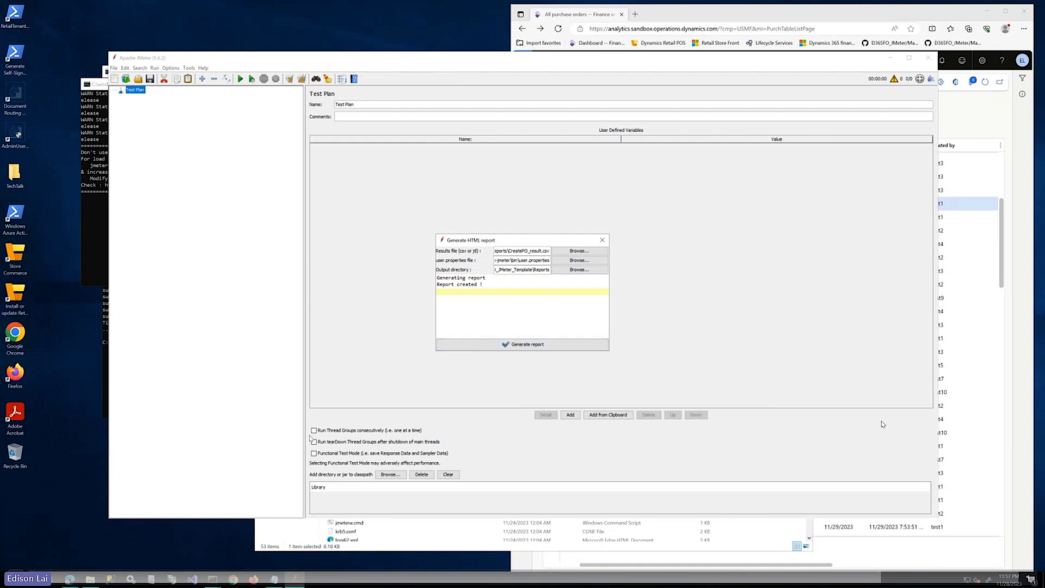
Open index.html from FnO_JMeter_Template\Reports in Microsoft Edge
click(287, 534)
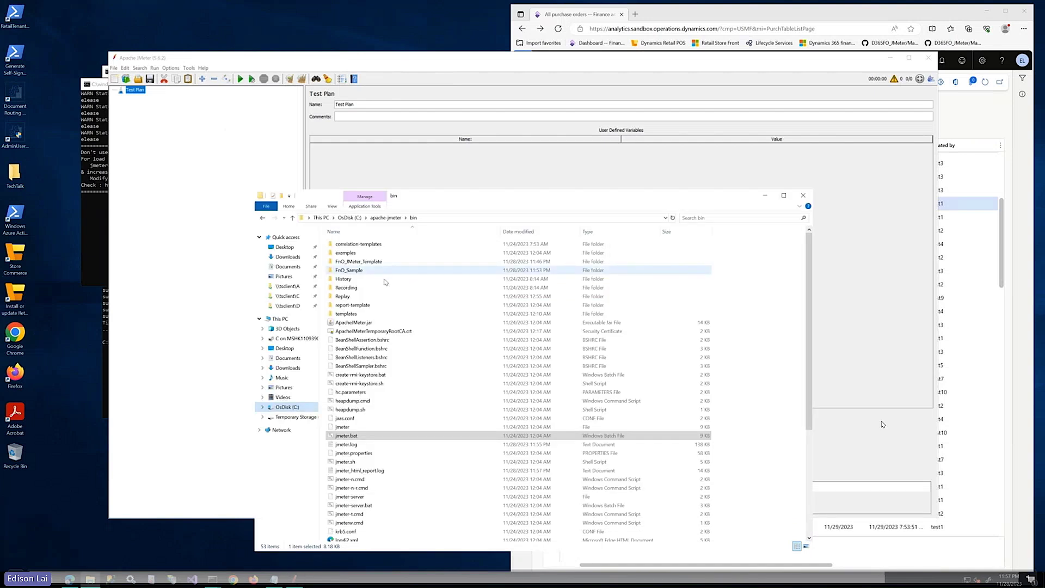
double_click(359, 262)
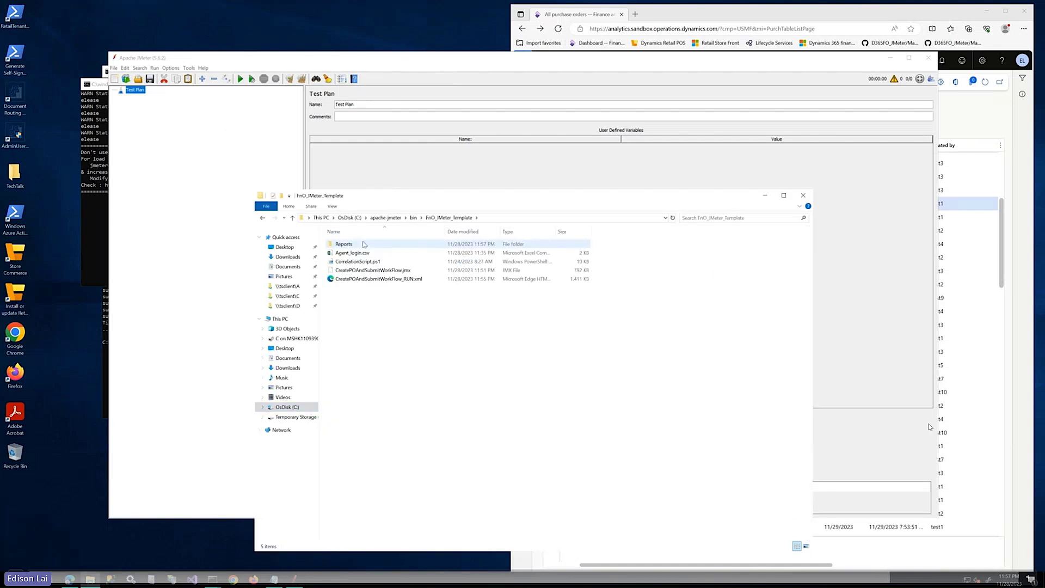
double_click(360, 244)
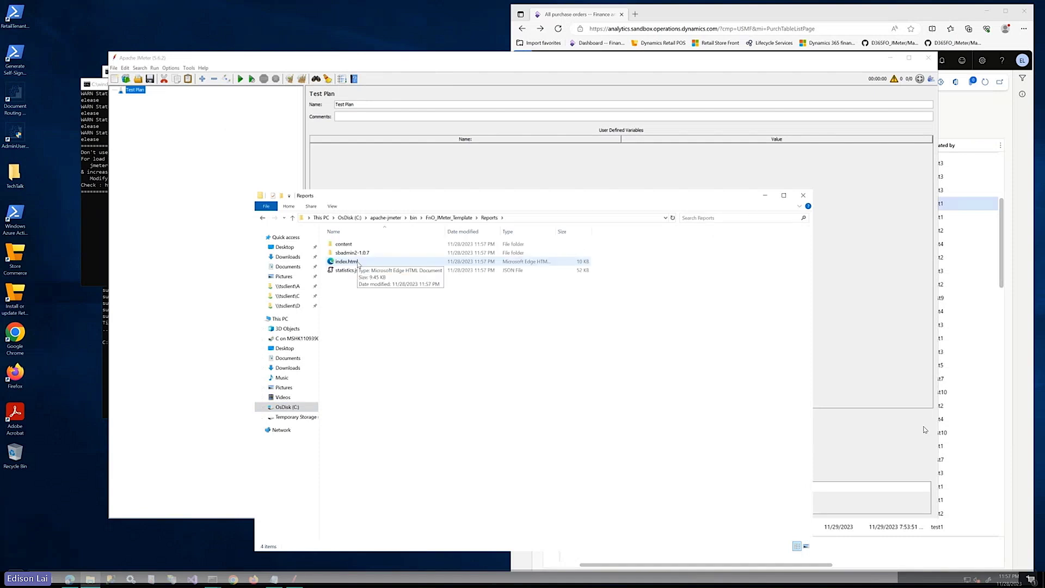
click(343, 262)
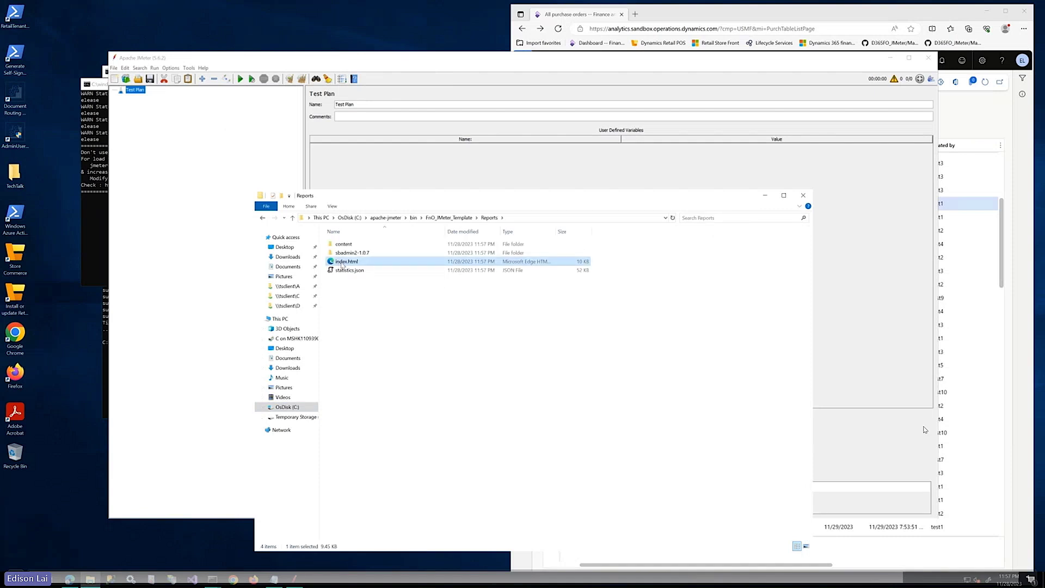
double_click(343, 262)
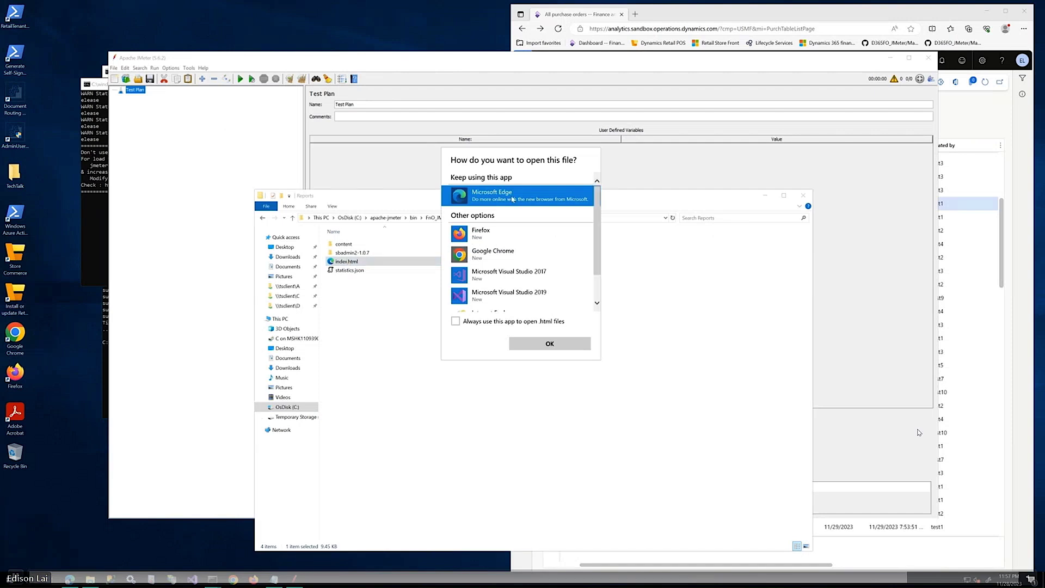
click(549, 346)
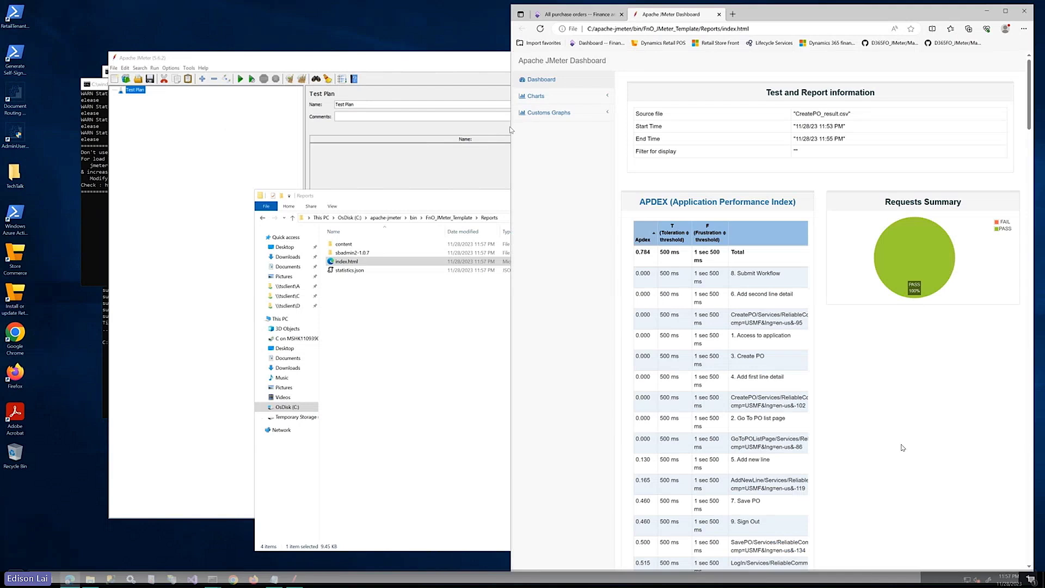
Widen the dashboard browser and review the APDEX and Statistics sections
drag(511, 122, 216, 122)
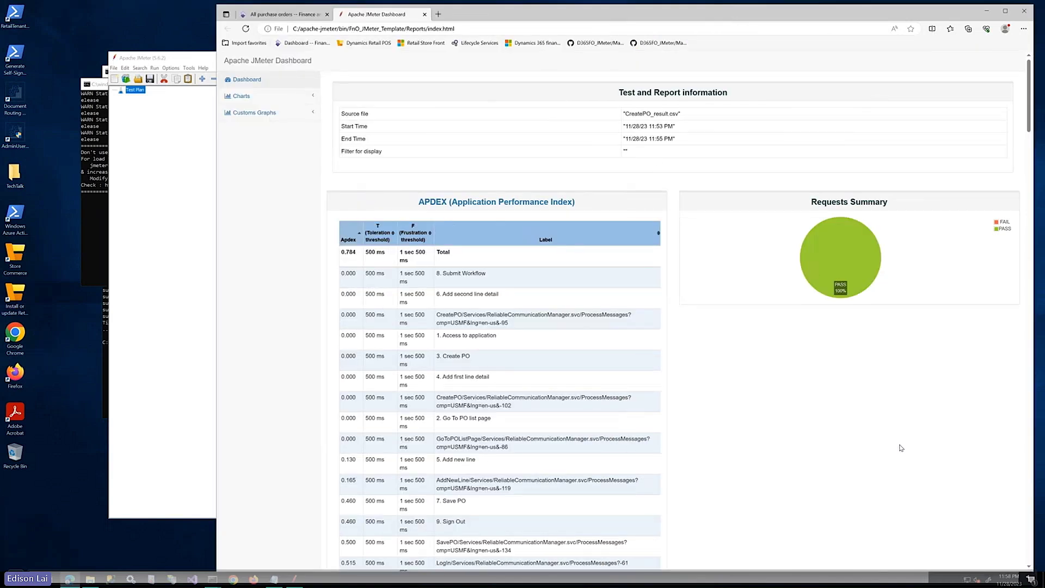
scroll(1030, 104, down, 1)
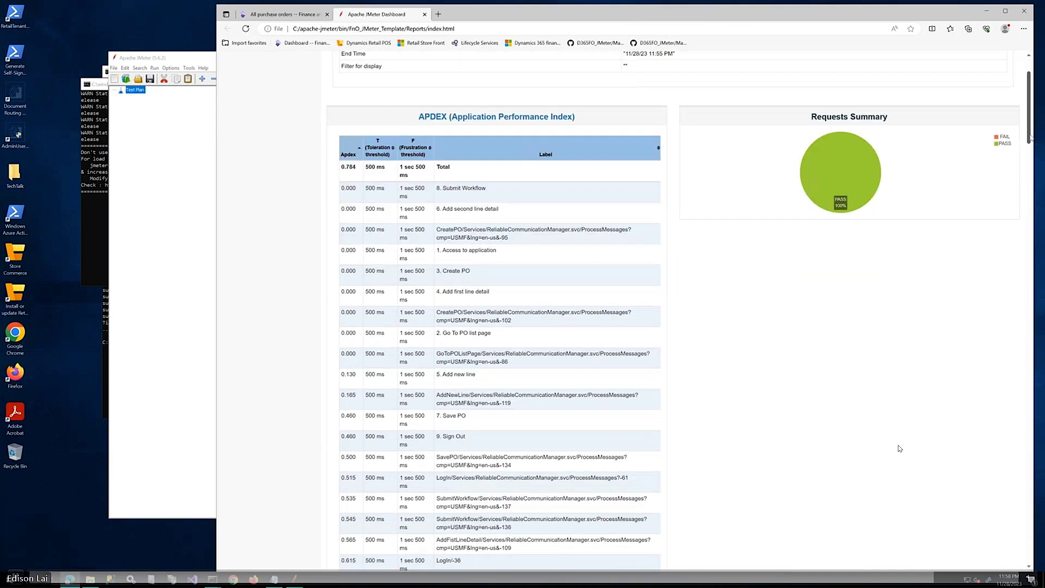
scroll(1023, 313, down, 10)
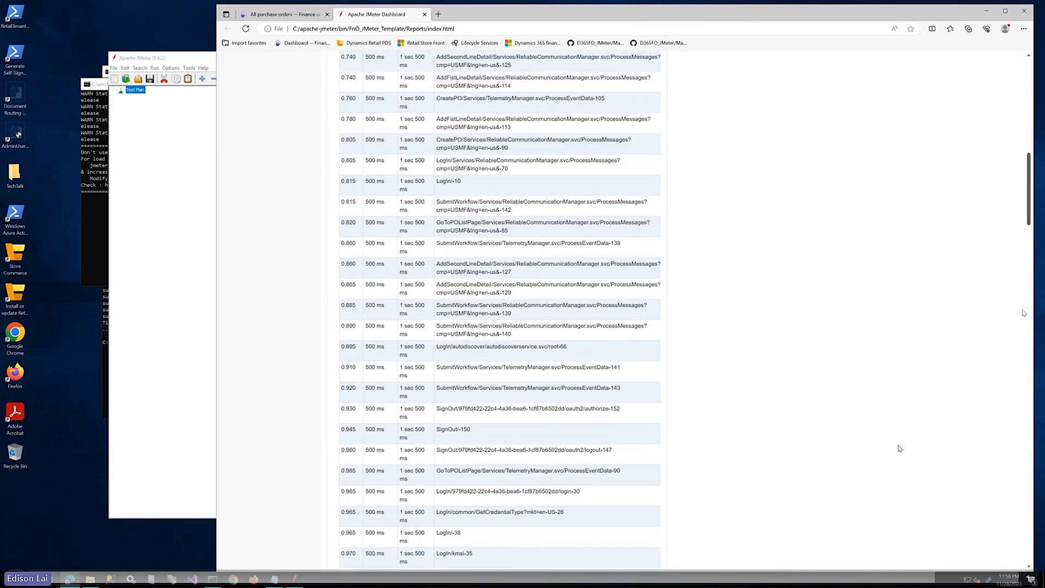
scroll(1024, 313, down, 10)
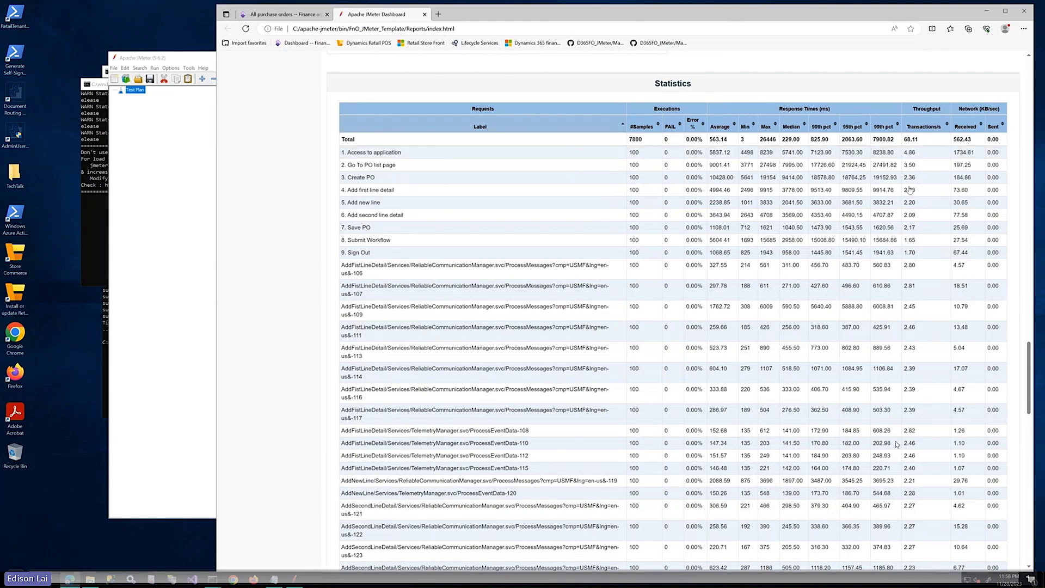
scroll(896, 443, up, 20)
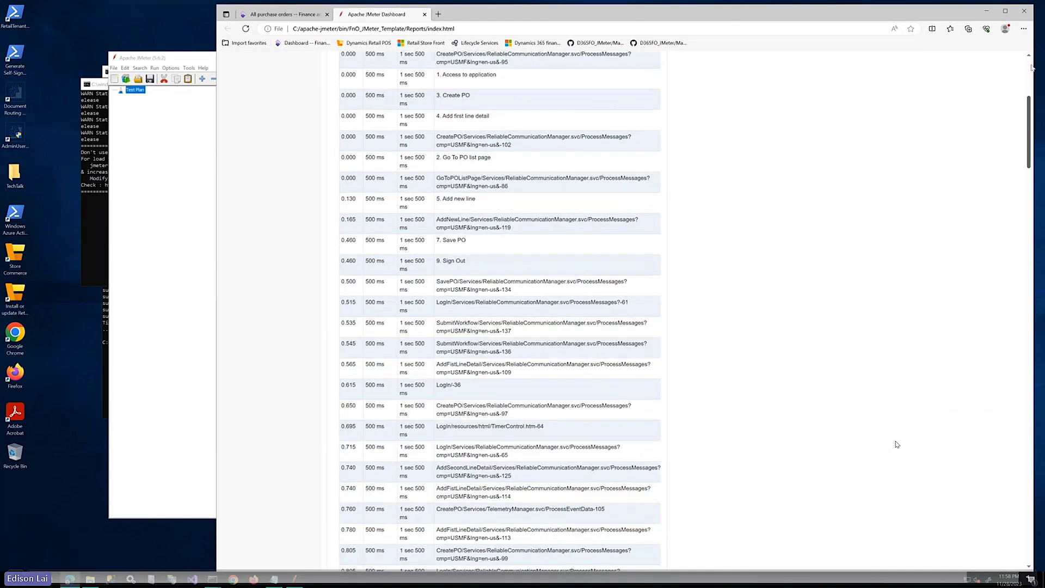
scroll(897, 445, up, 5)
Open Charts > Throughput and expand Transactions Per Second and Response Time Vs Request
click(260, 100)
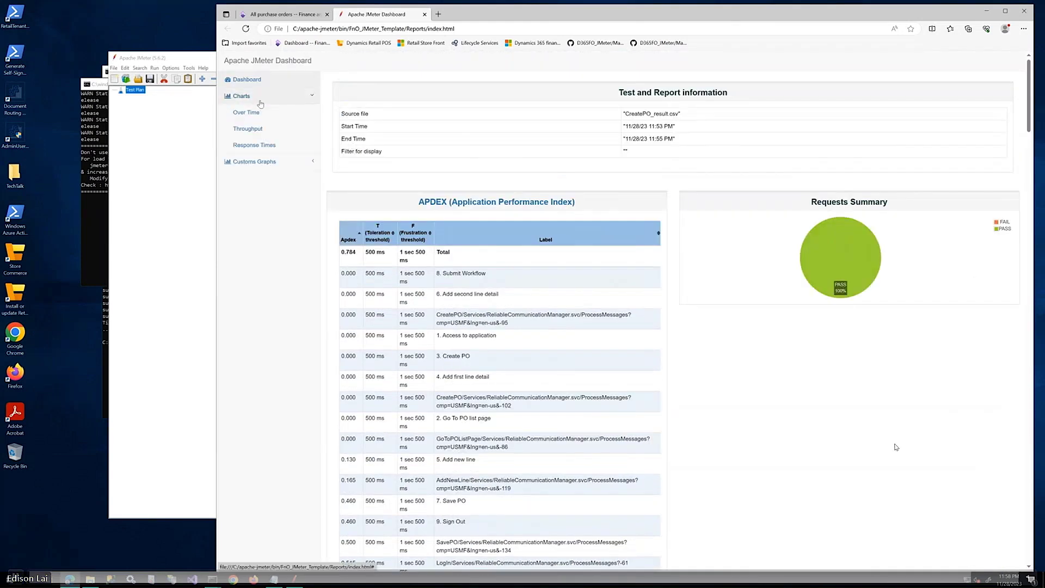
click(265, 135)
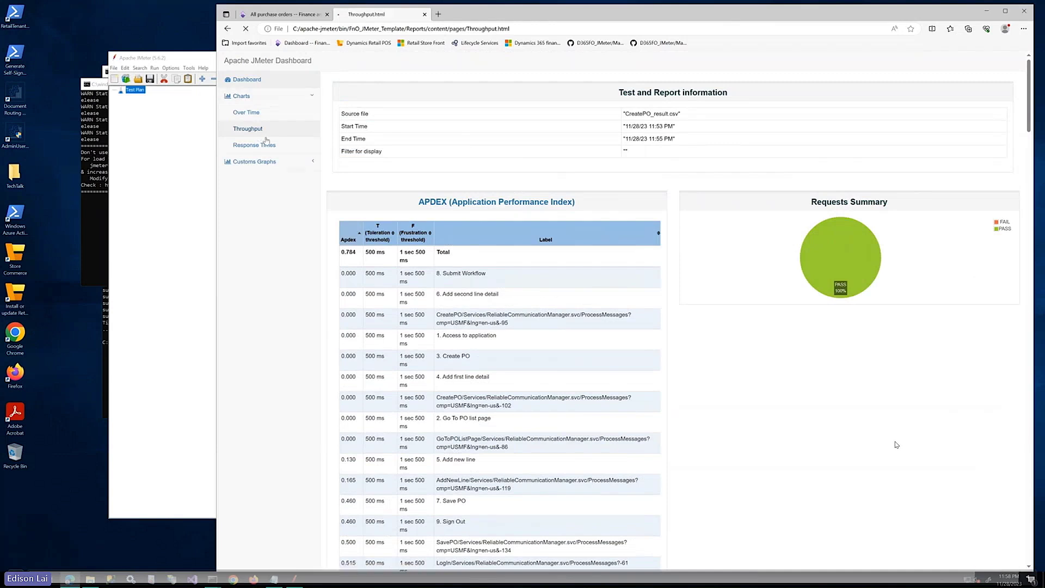
scroll(894, 444, down, 1)
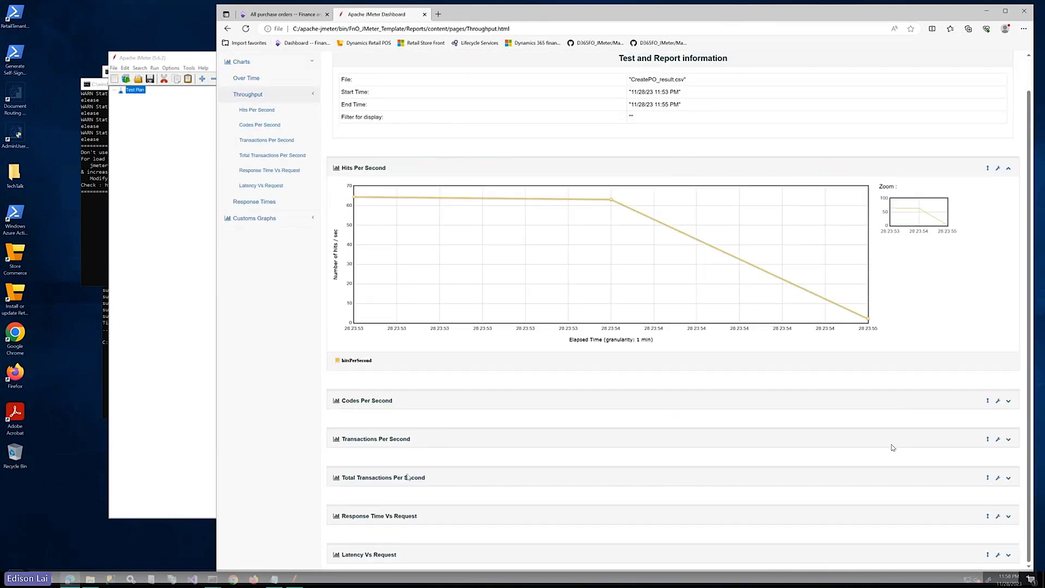
click(1008, 440)
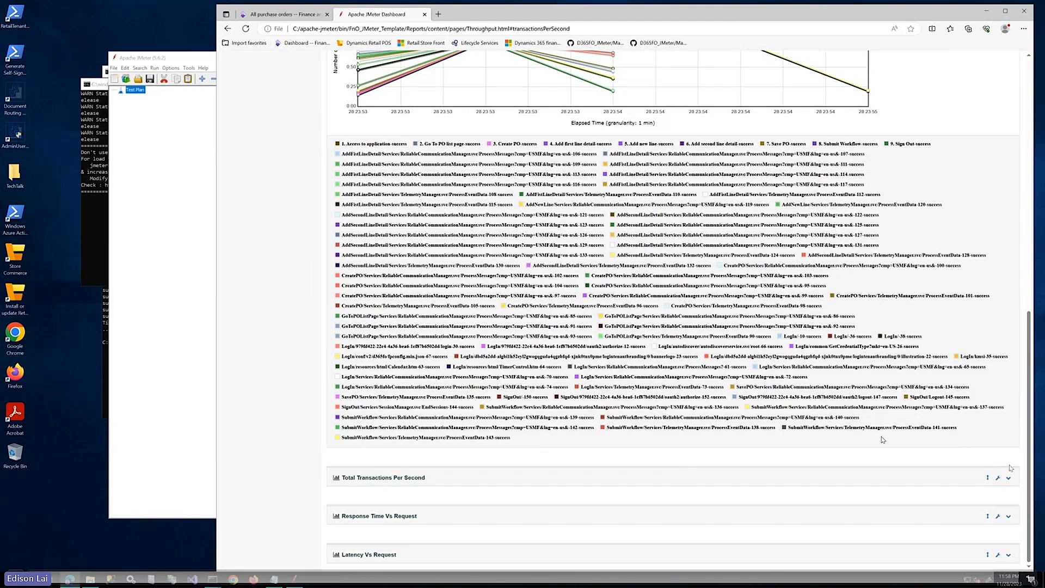
click(1009, 519)
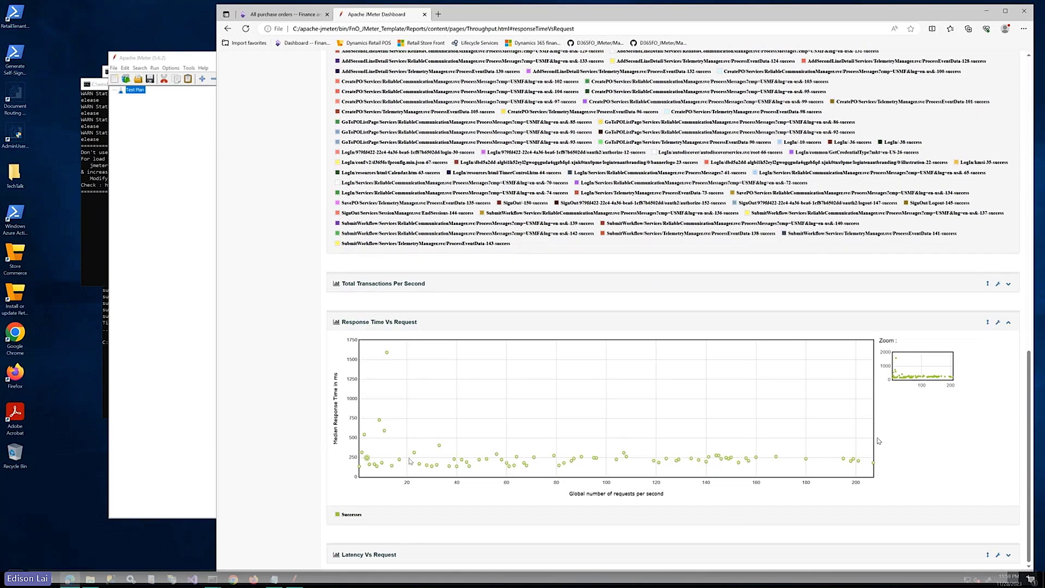
mouse_move(584, 460)
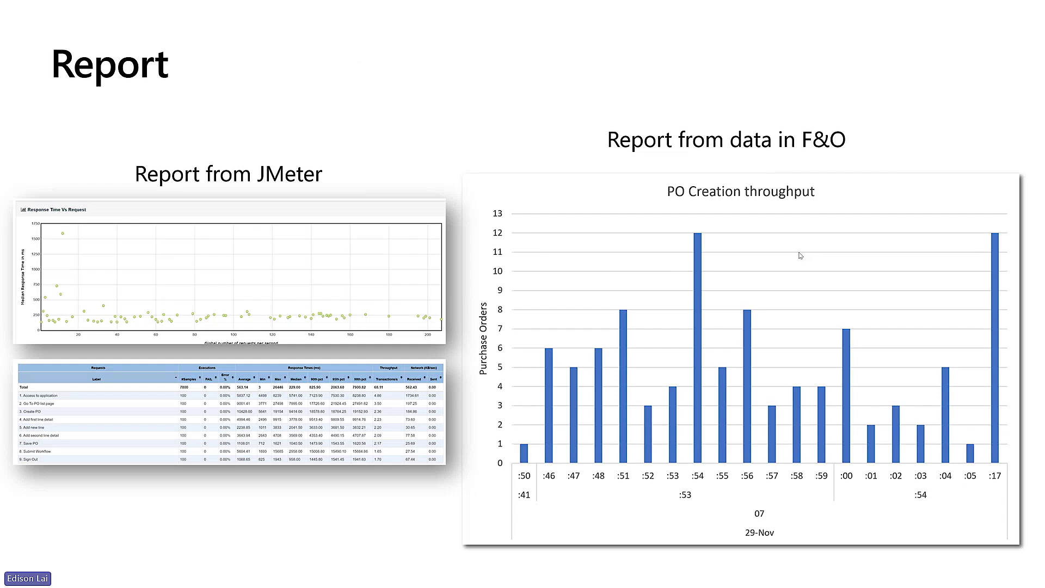
Advance from the Report slide to the Azure Load Testing demo slide
key(Right)
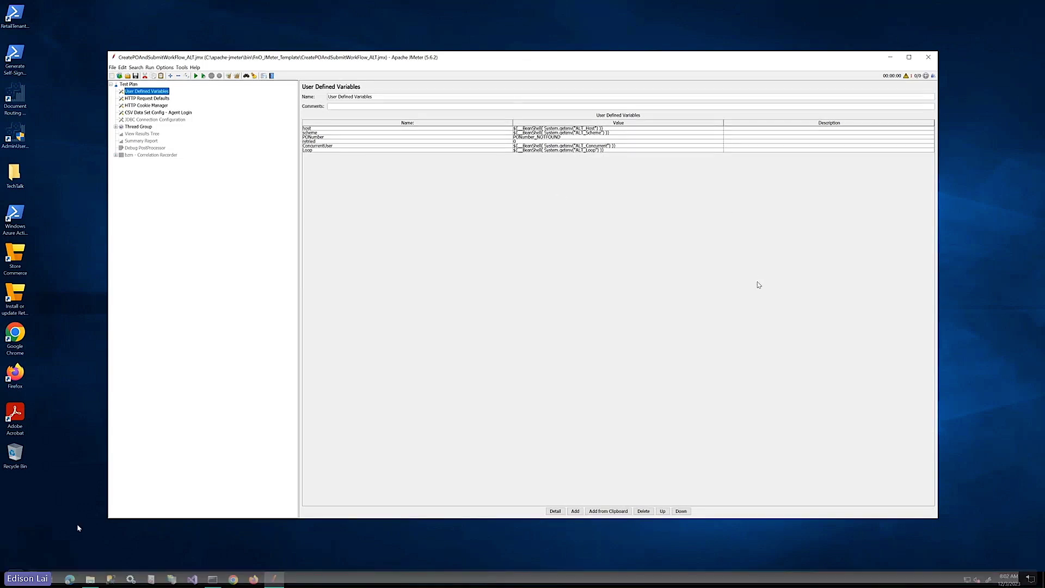
Go to portal.azure.com in the Edge browser
click(70, 580)
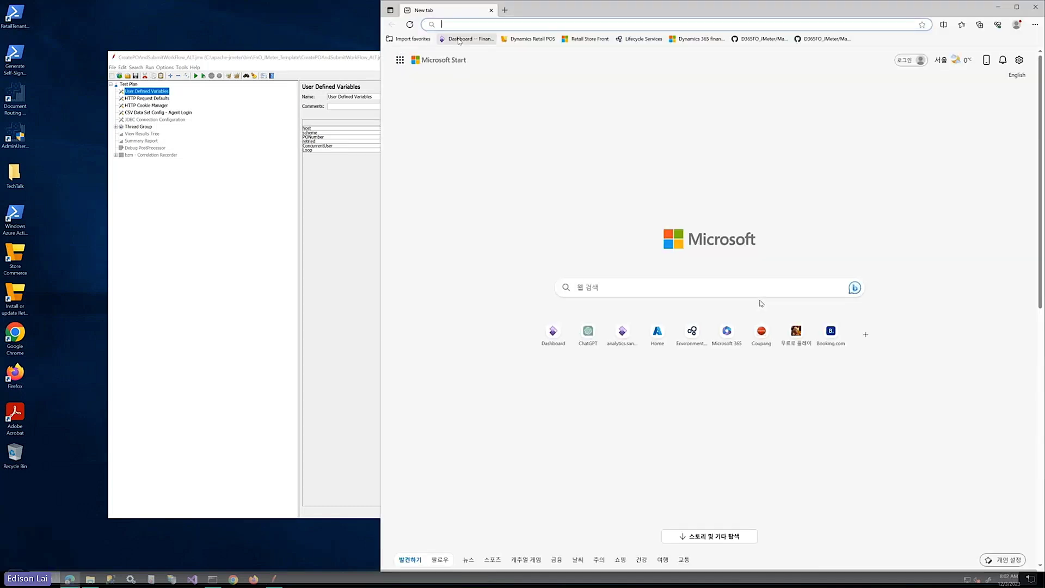
text(porta)
key(Return)
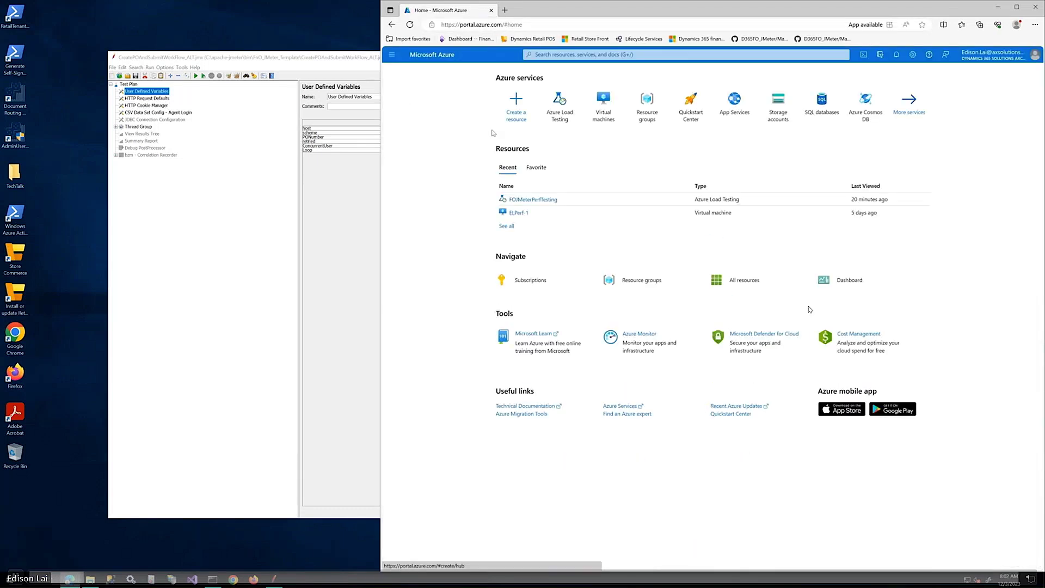
Open the FOJMeterPerfTesting resource and start creating a test from a JMeter script
click(556, 110)
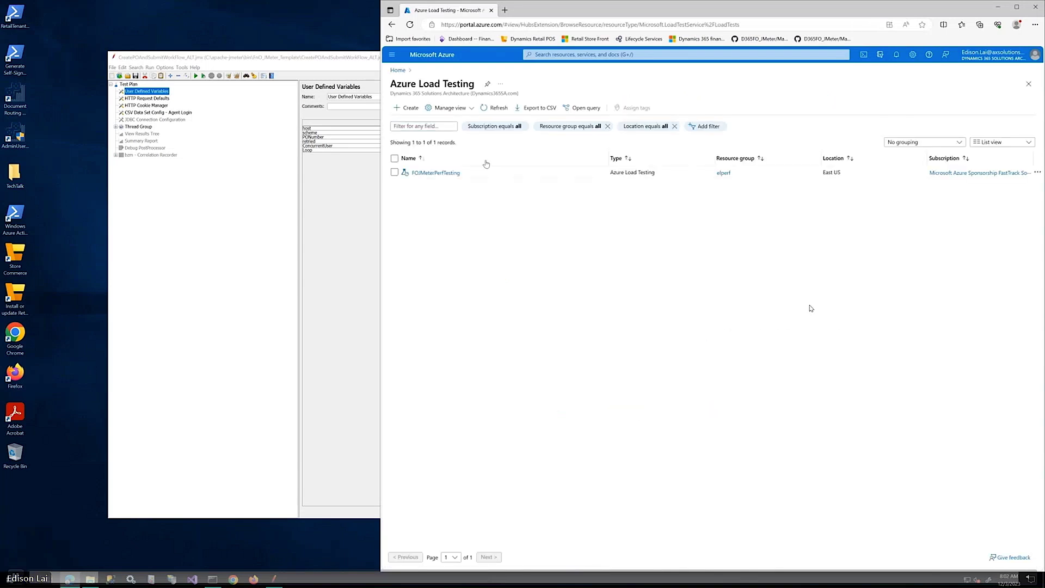
click(435, 173)
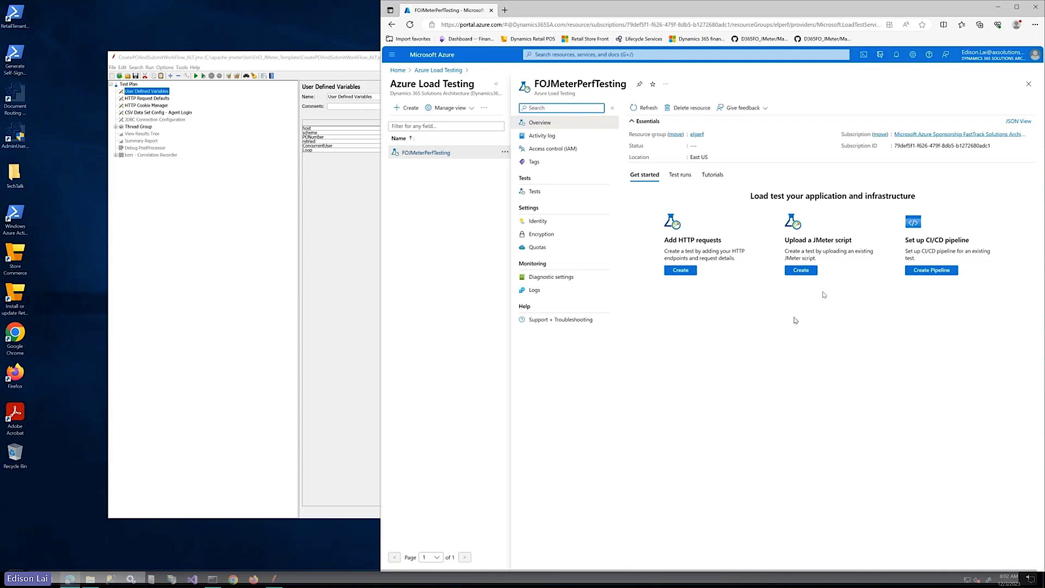
click(799, 270)
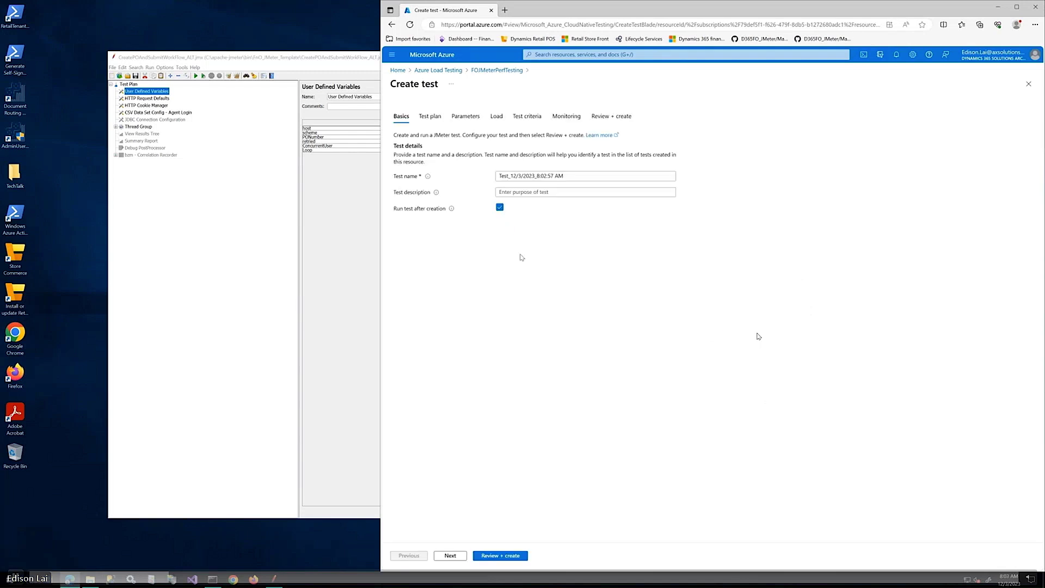
Rename the test to 'Create PO and submit to workflow' and turn off Run test after creation
drag(575, 175, 484, 174)
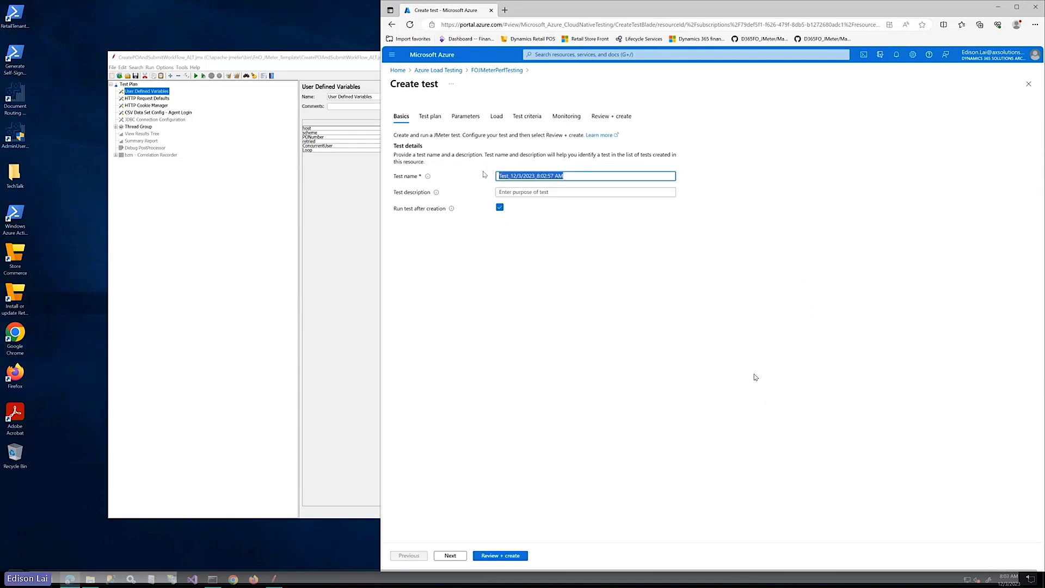
text(Creat)
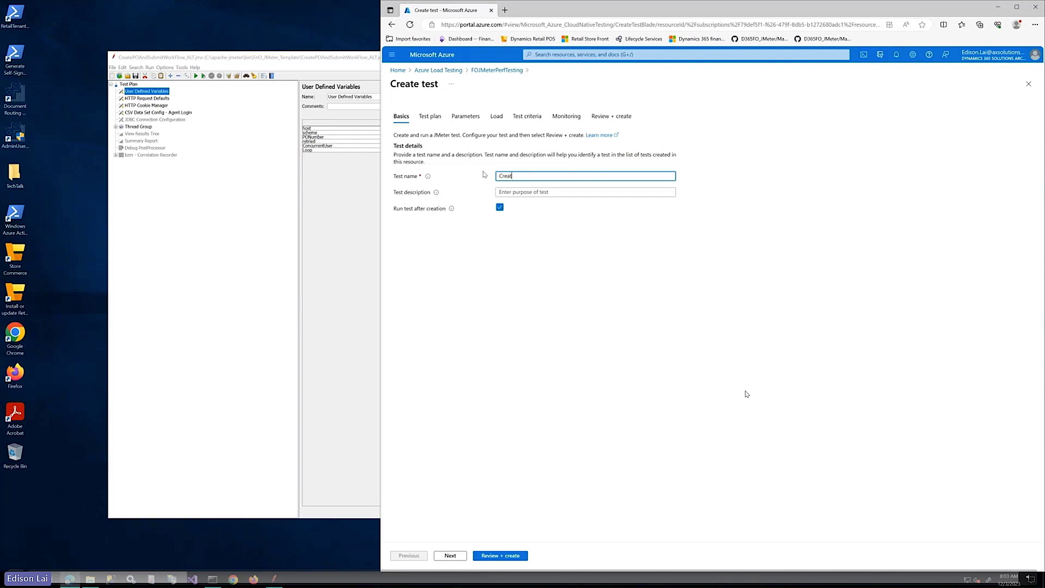
text(e PO and submit to workflow)
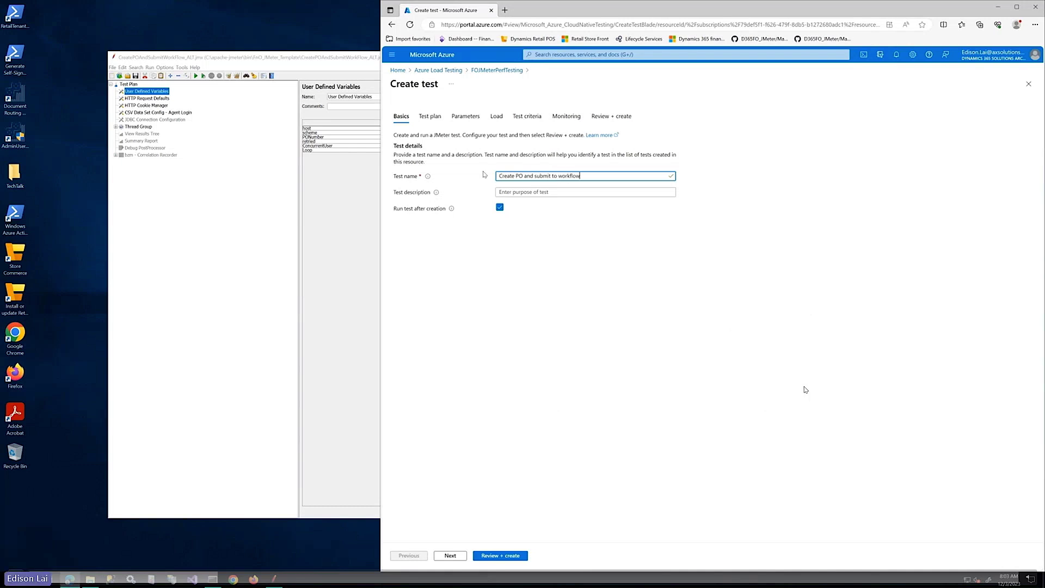
click(500, 207)
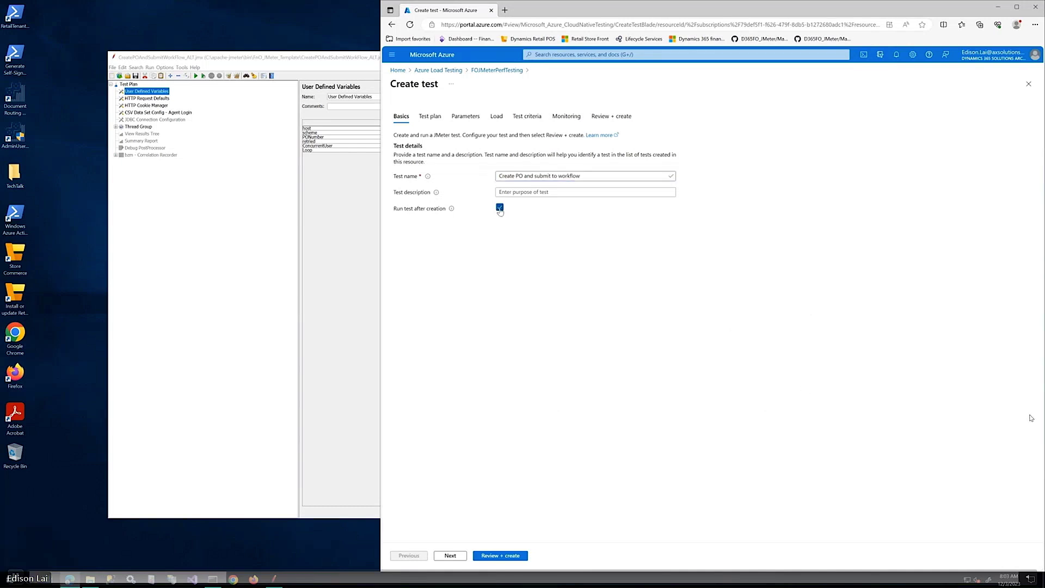
Upload CreatePOAndSubmitWorkFlow_ALT.jmx and Agent_login.csv to the test plan
click(430, 117)
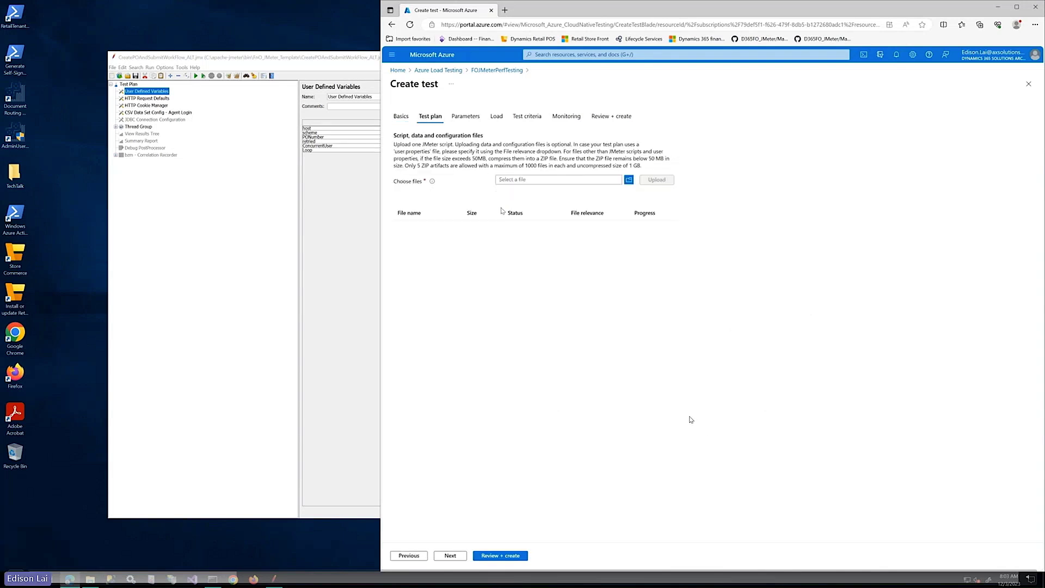
click(629, 180)
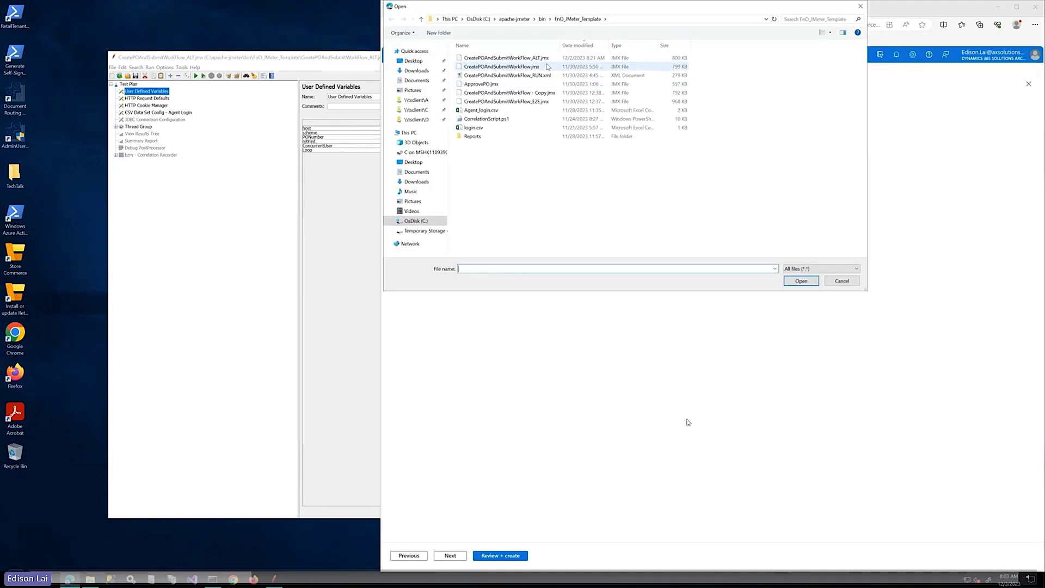
click(546, 59)
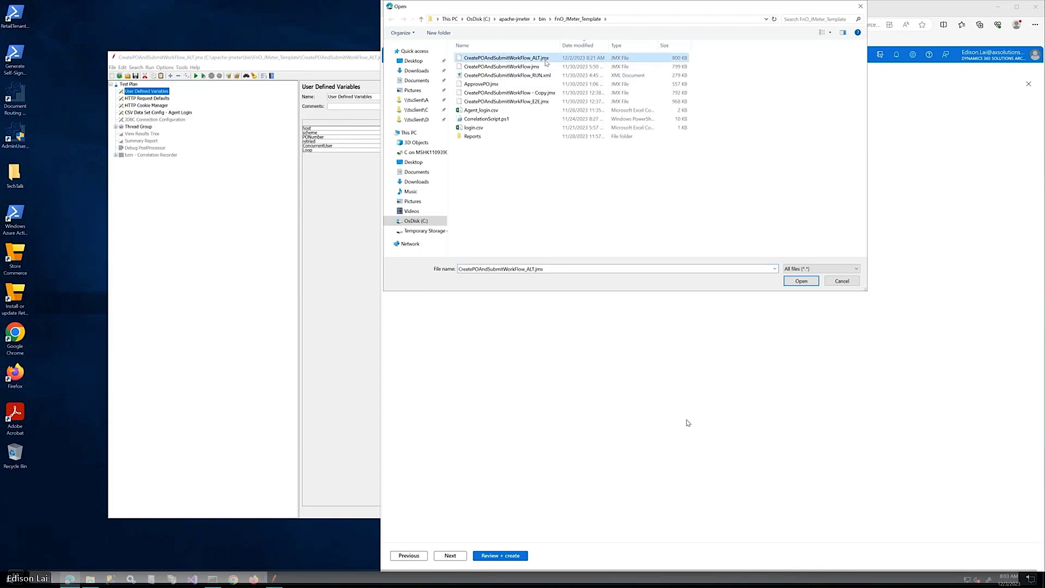
double_click(547, 60)
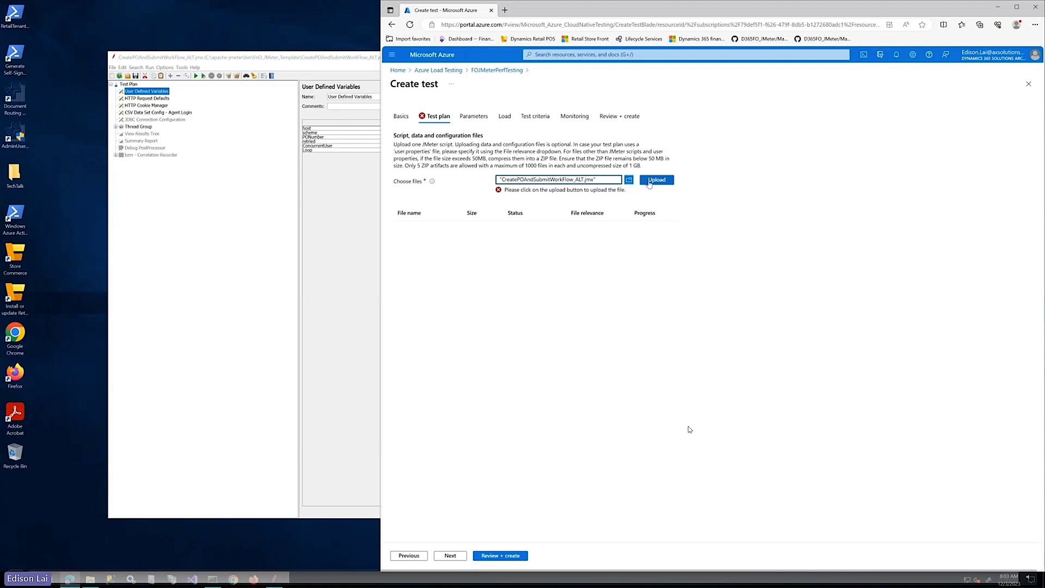
click(649, 184)
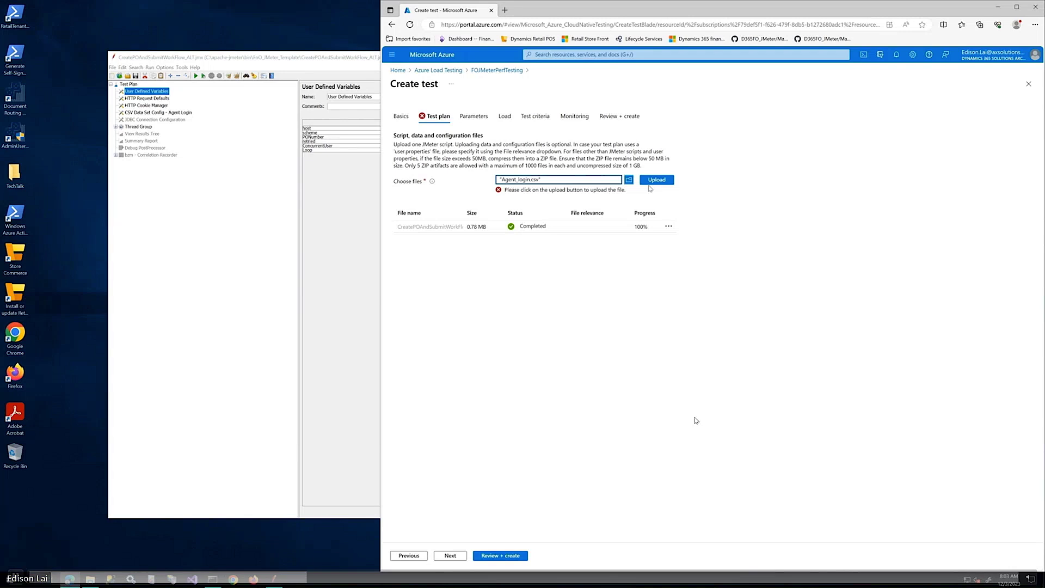
click(649, 183)
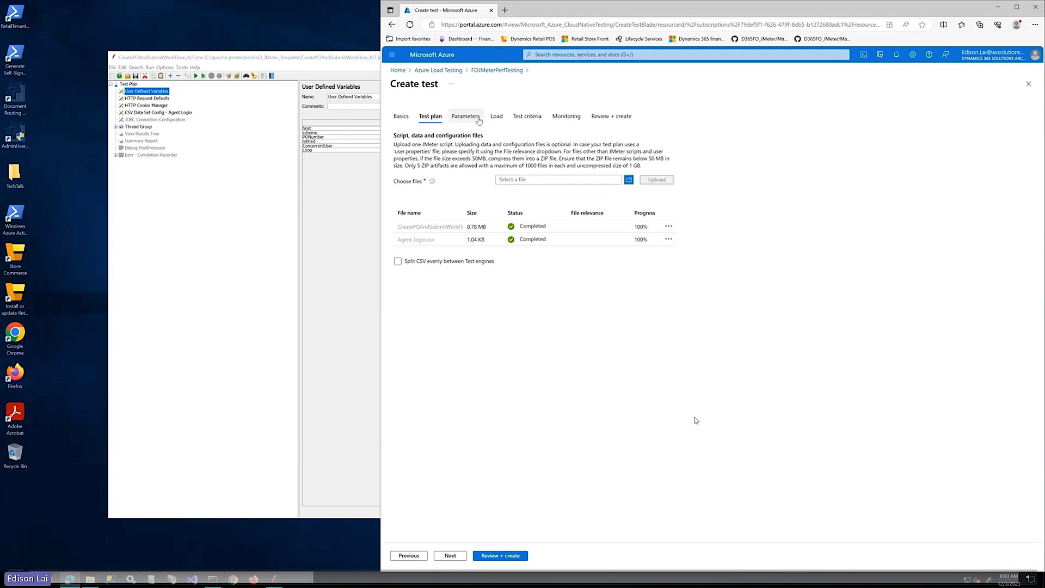
Add ALT_Host, copied from JMeter's User Defined Variables, as the first environment variable
click(478, 121)
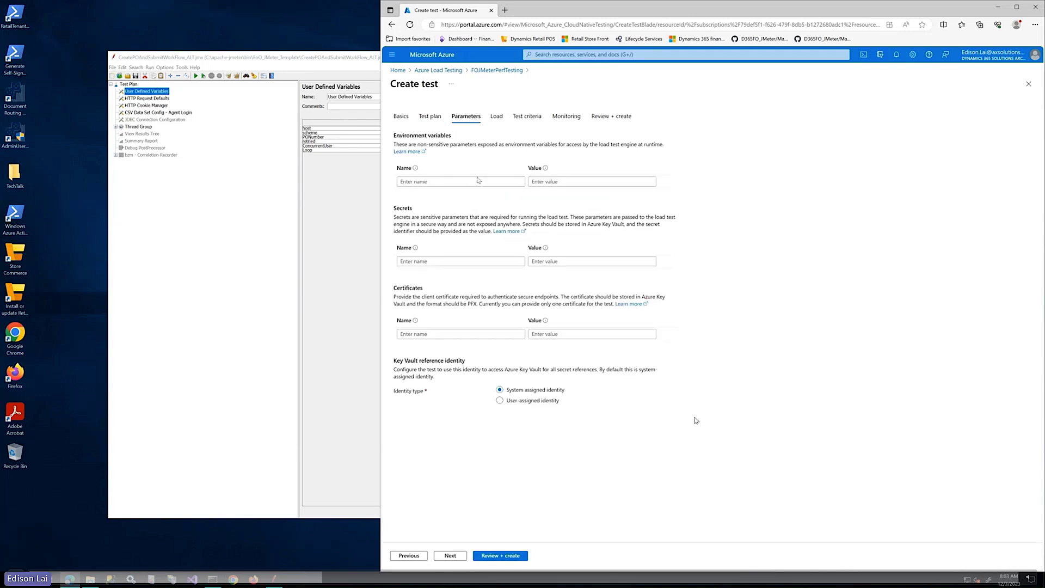
click(320, 221)
click(583, 128)
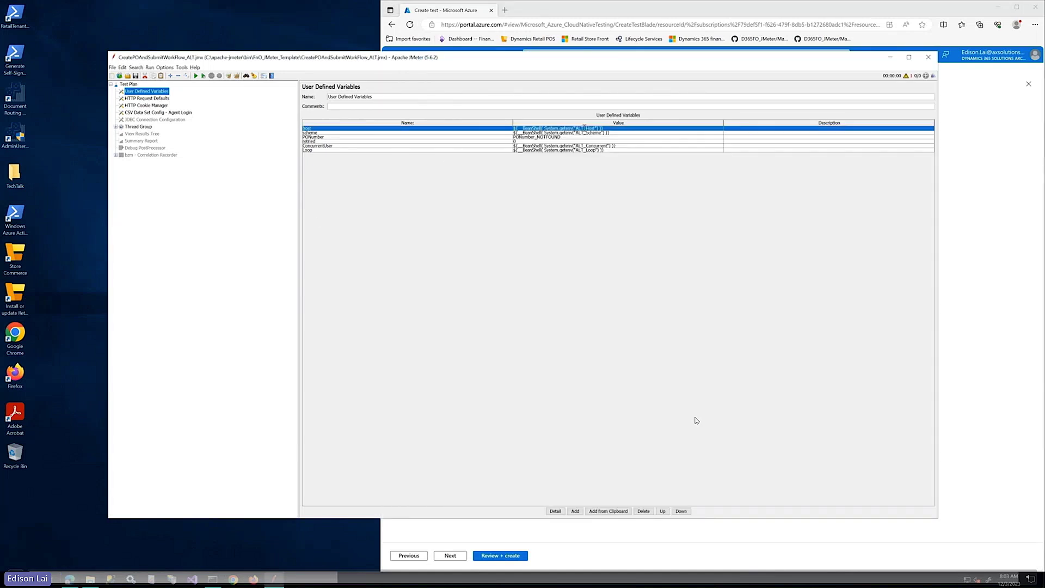
double_click(583, 128)
double_click(583, 129)
key(ctrl+c)
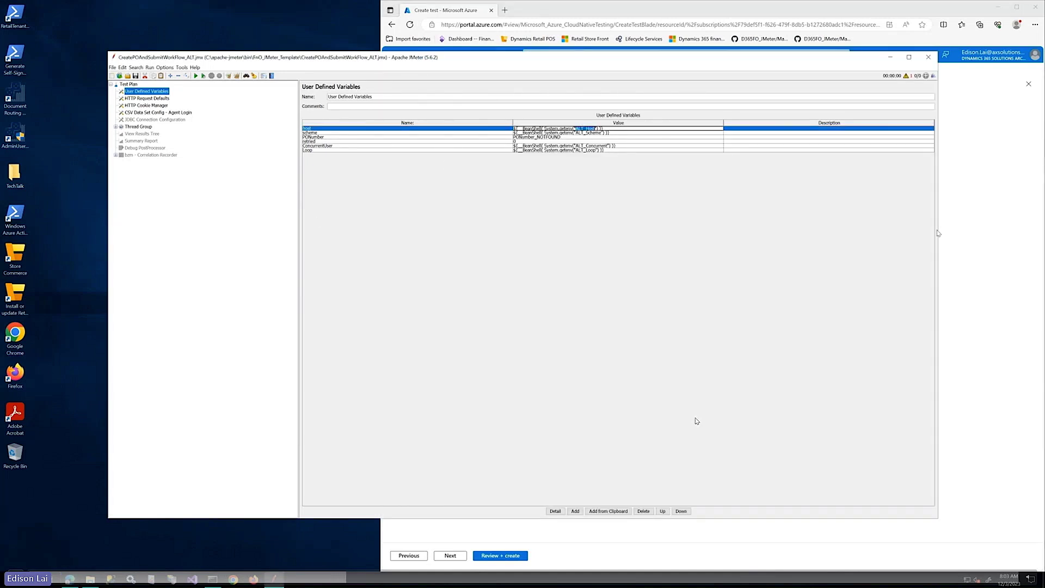
click(938, 233)
click(492, 182)
key(ctrl+v)
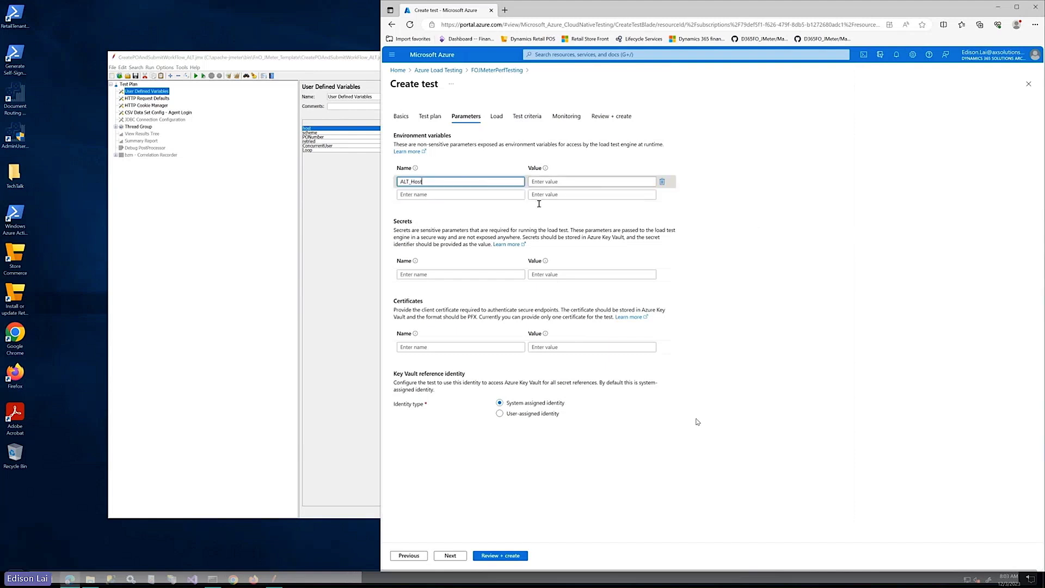
Copy the ALT_Scheme variable name from JMeter's User Defined Variables
key(alt+Tab)
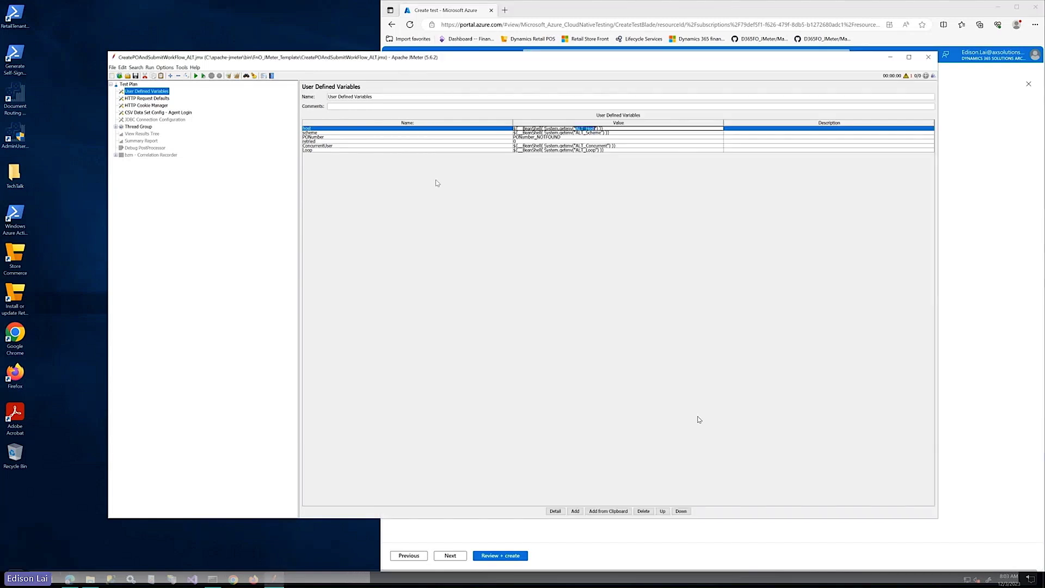
click(587, 133)
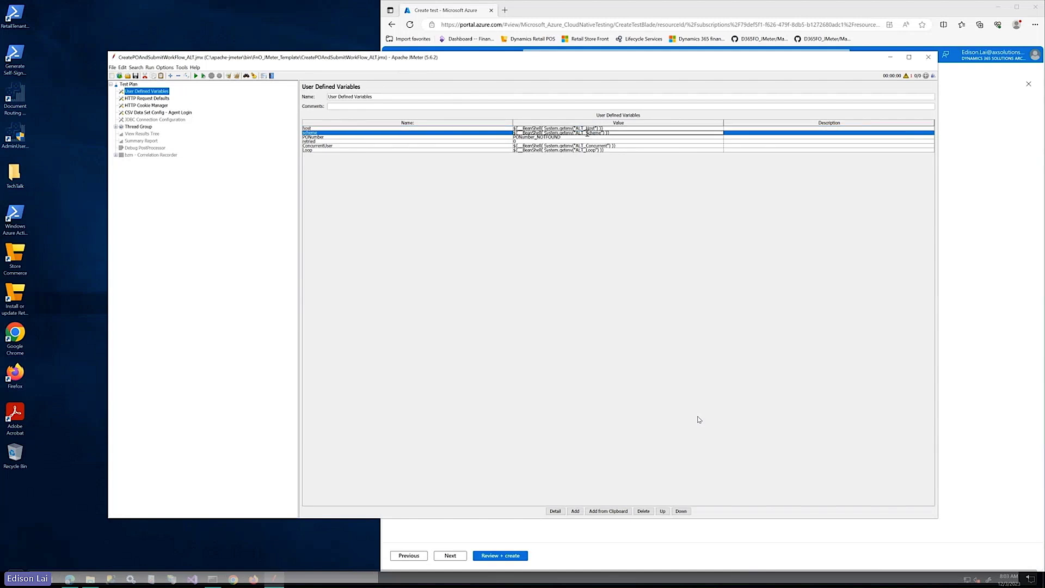
double_click(587, 133)
key(alt+Tab)
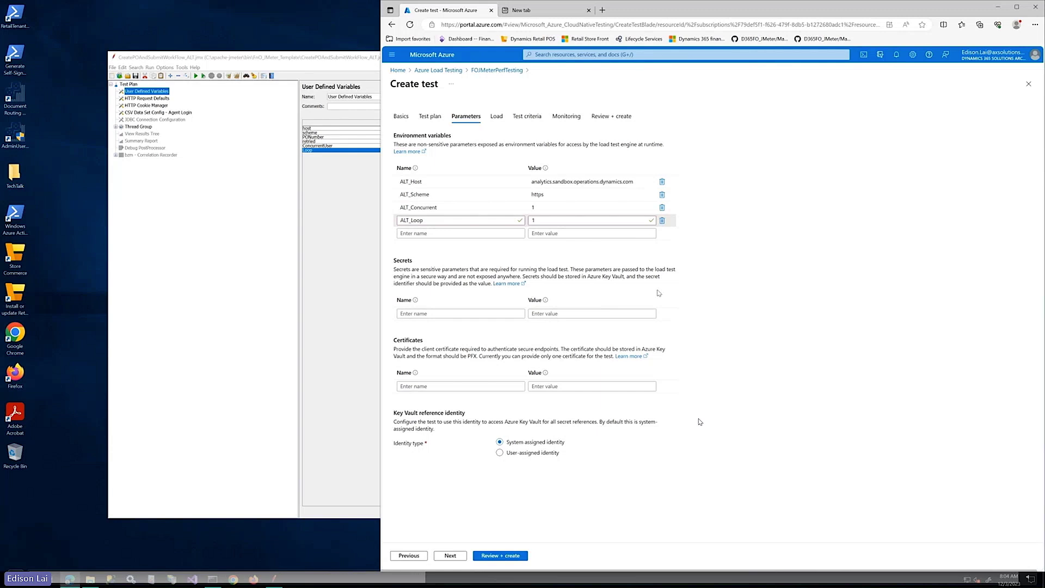
Step through Load, Test criteria and Monitoring to review, then create the 'Create PO and submit to workflow' JMX test
click(497, 116)
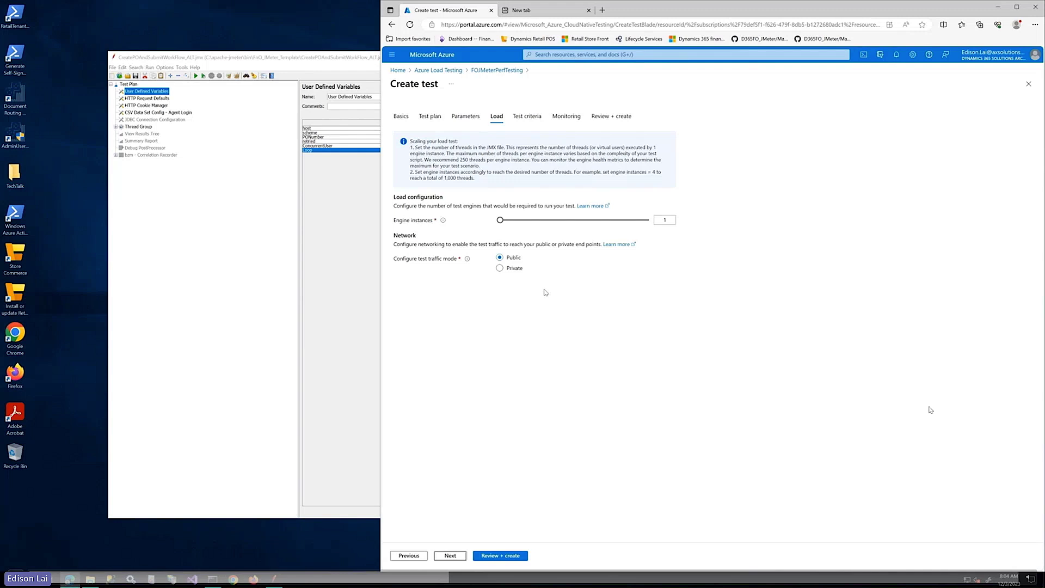
click(450, 555)
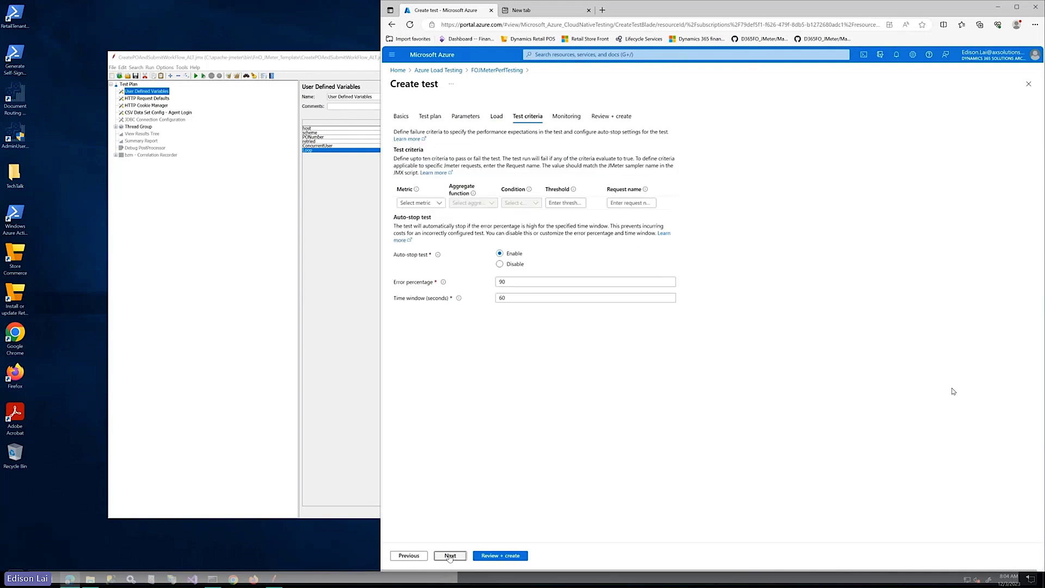
click(450, 555)
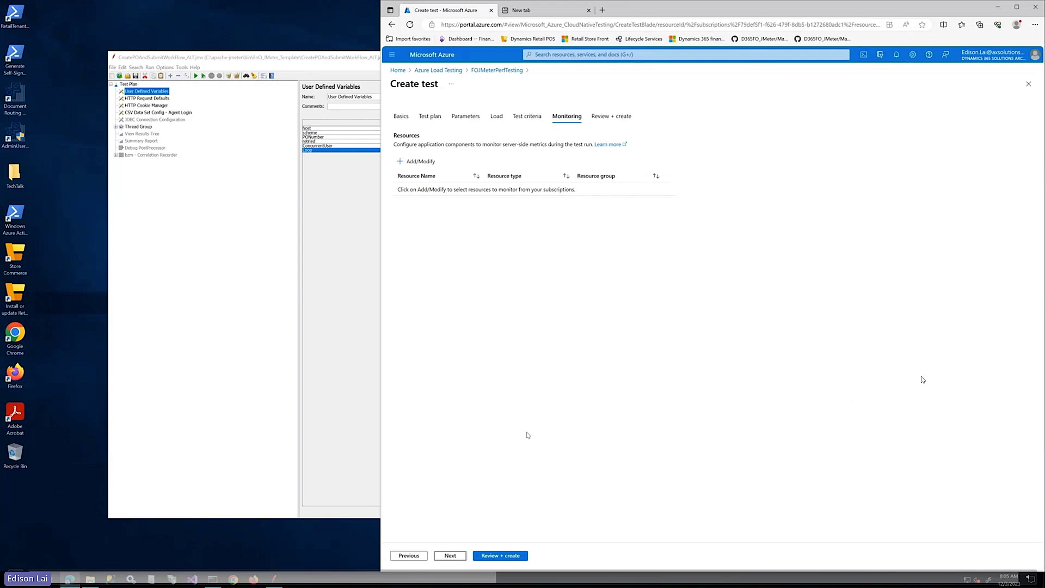
click(449, 556)
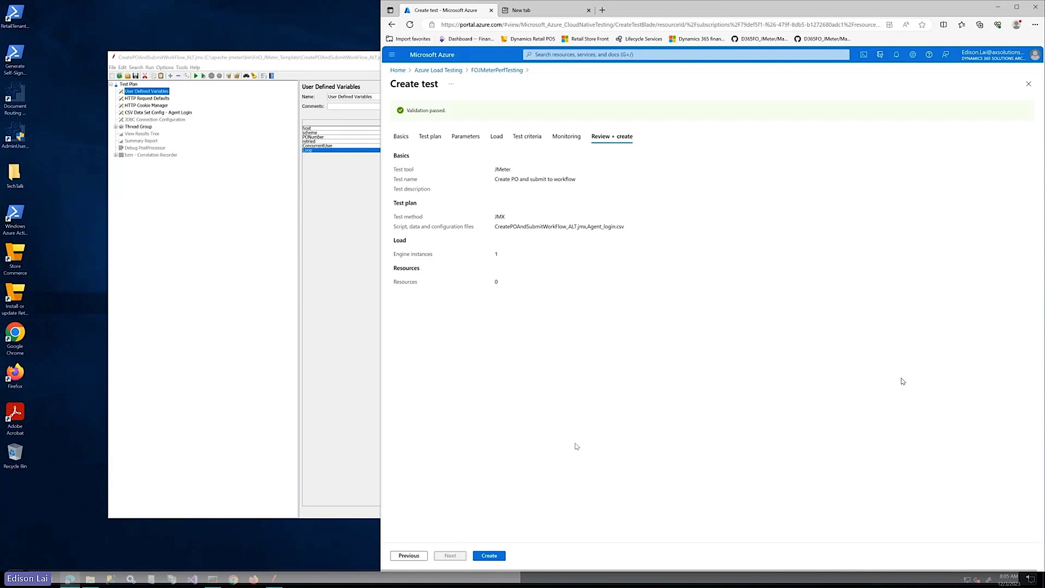
click(490, 555)
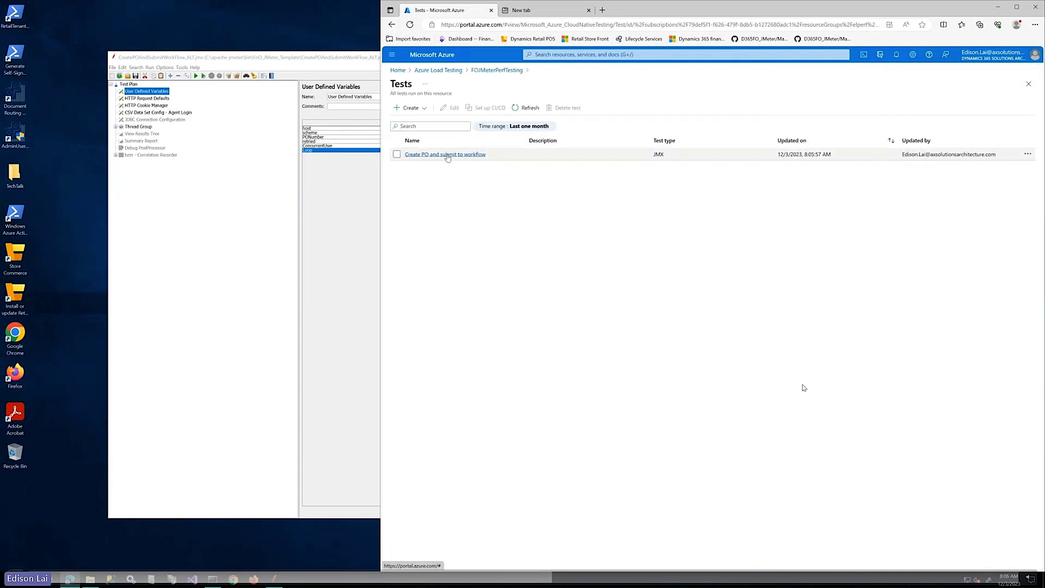
Open the 'Create PO and submit to workflow' test and start a new run described 'Dry-run1'
click(447, 155)
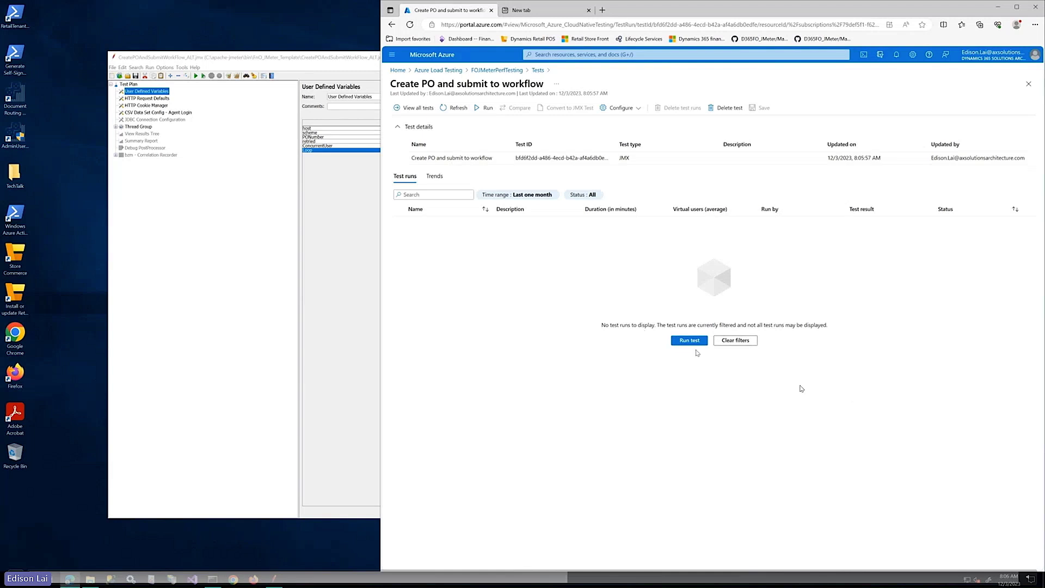
click(488, 108)
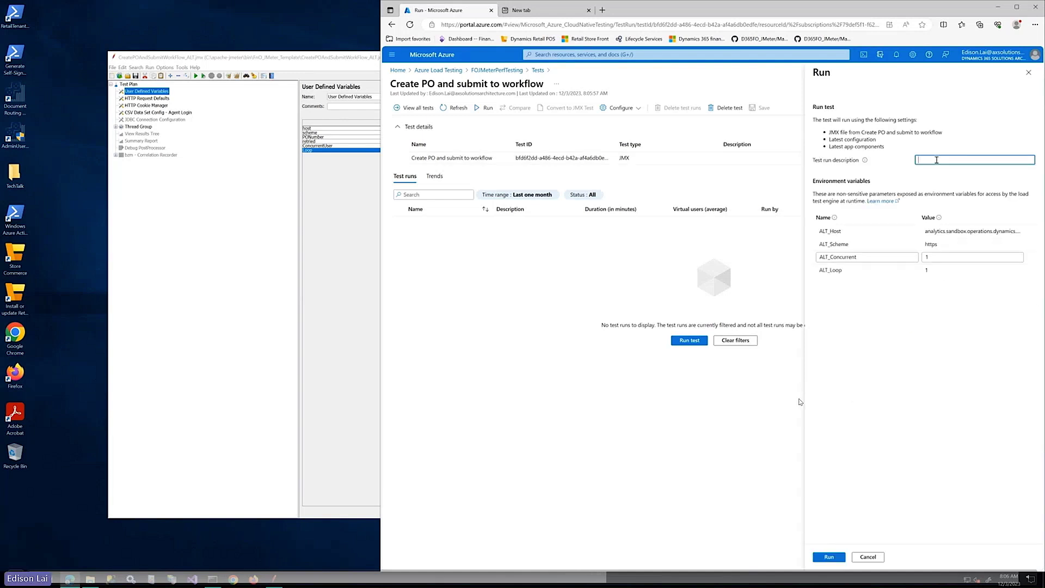
text(Dry-run1)
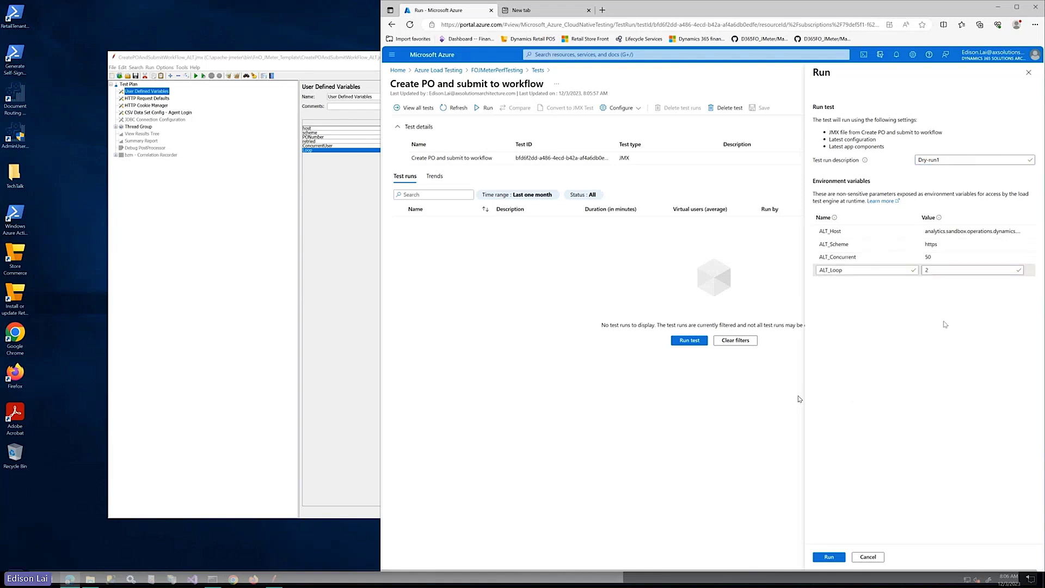
Load the F&O sandbox's All purchase orders list in a new tab, then return to Azure's Run panel
click(541, 11)
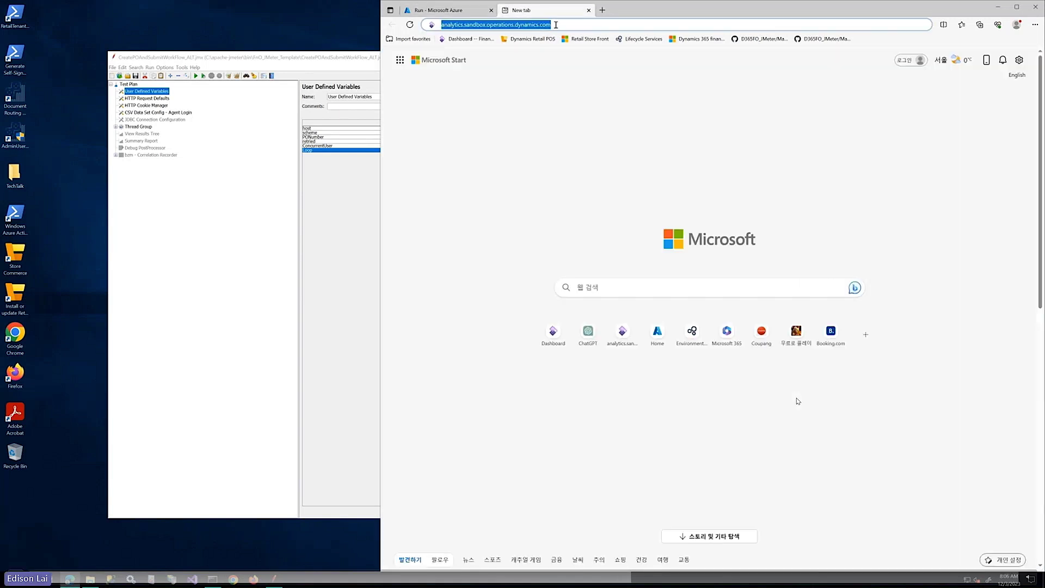
text(analytics.sandbox.operations.dynamics.com)
key(Return)
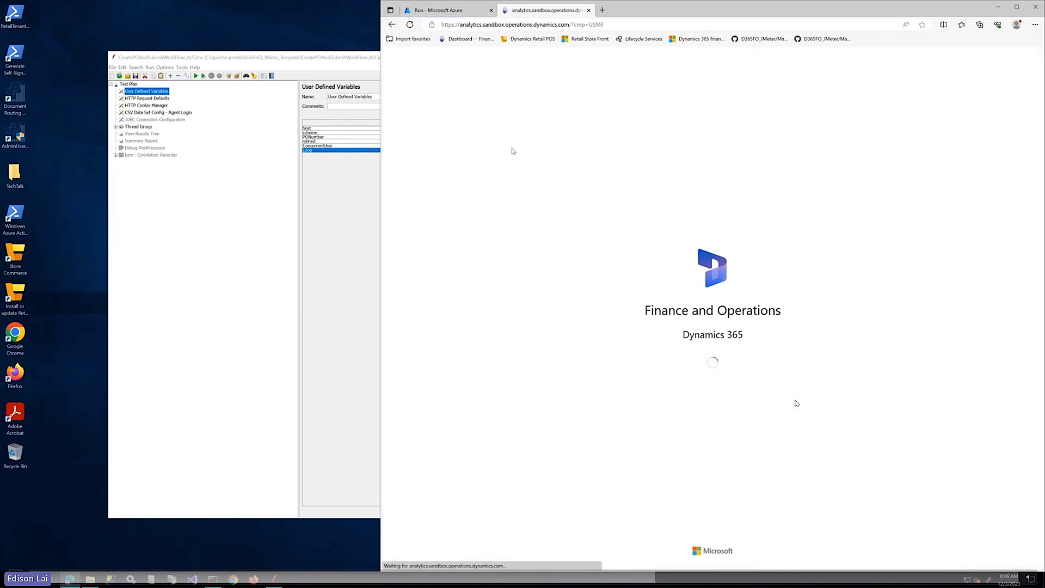
click(450, 15)
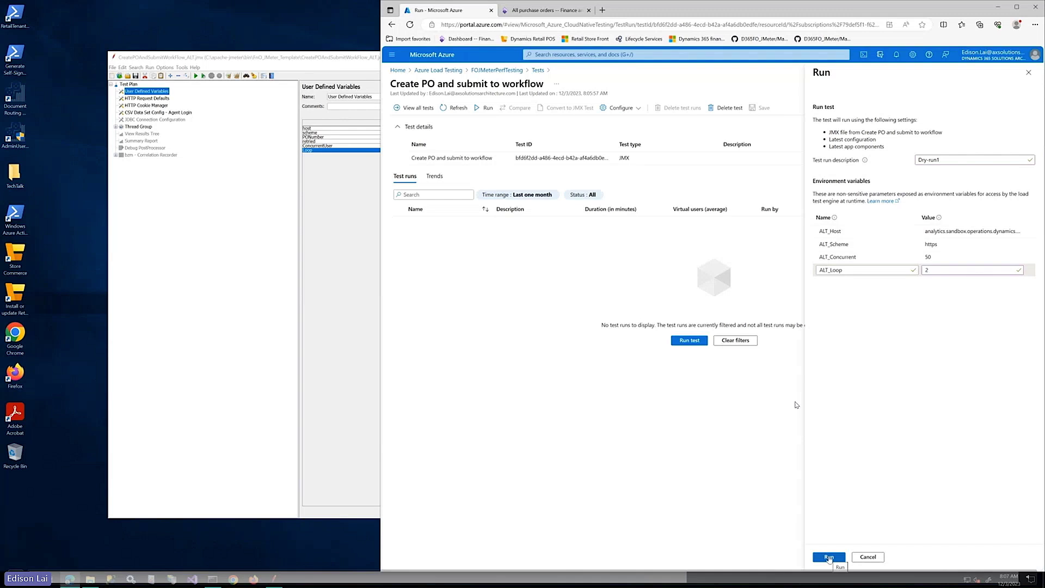
Launch the run and open the TestRun_12/3/2023_8:07:07 AM results dashboard
click(828, 557)
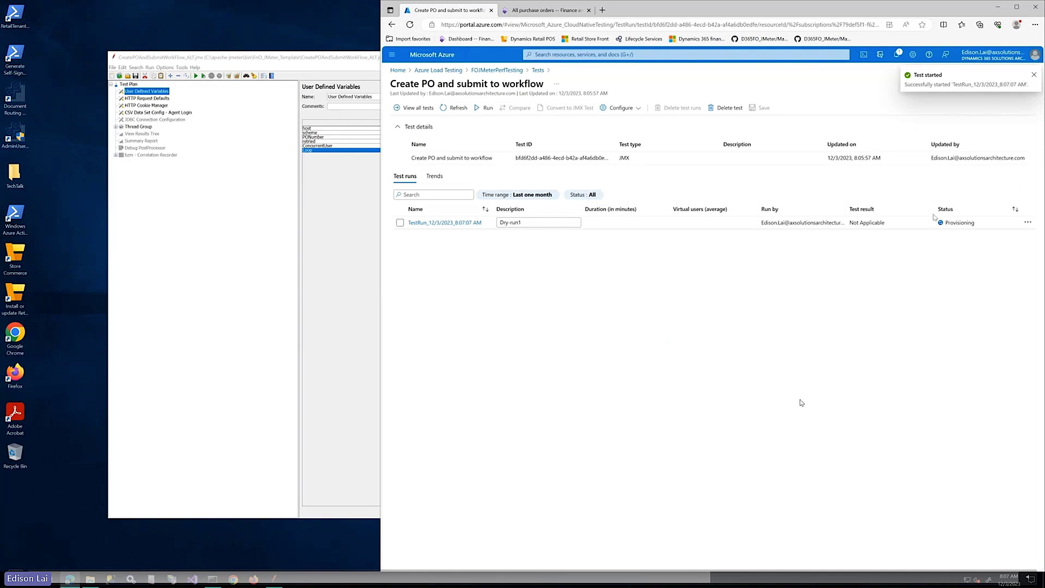
click(466, 223)
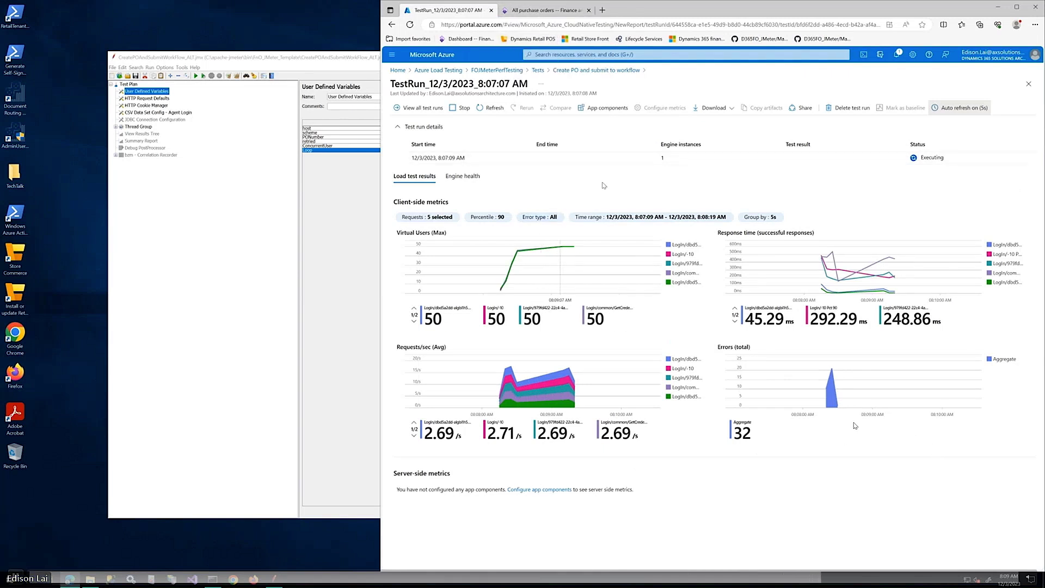
Review the 82 new In review Acme Office Supplies POs in F&O, then return to the run results
click(563, 17)
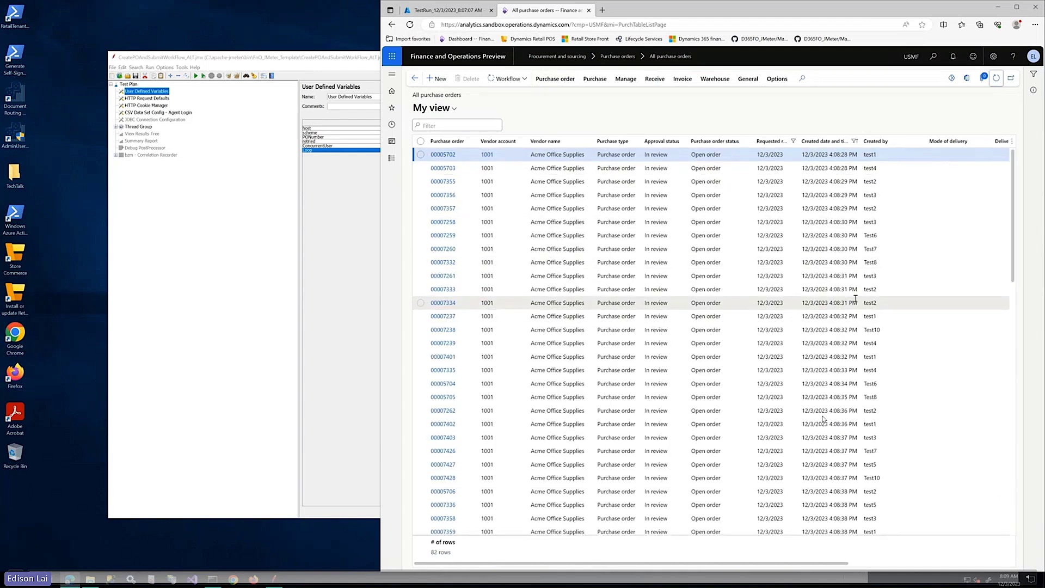
scroll(823, 419, down, 3)
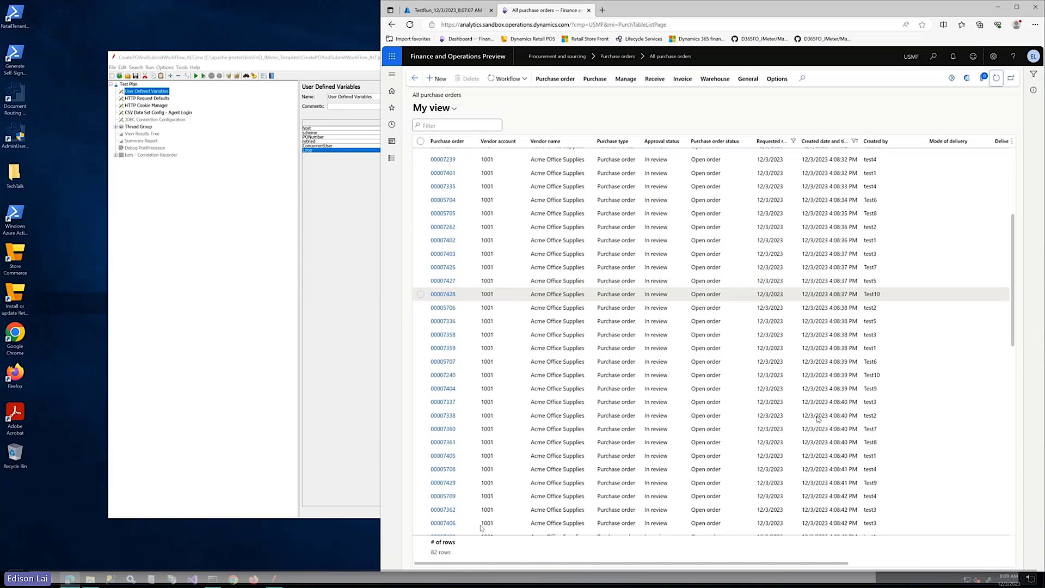
click(456, 13)
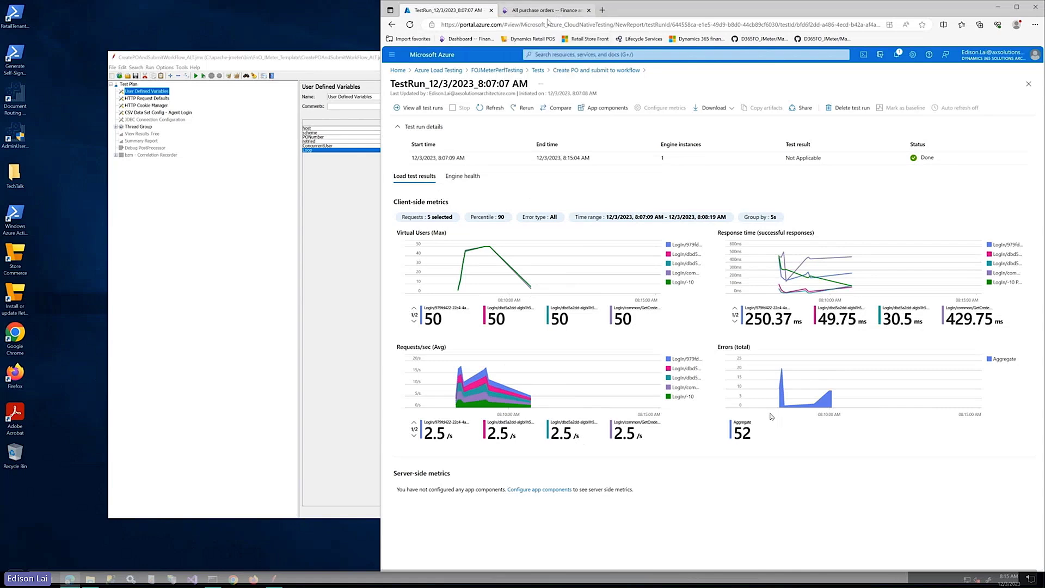
Recheck the 100-row PO list, then show the run's Download options: Input file, Logs, Results
click(547, 11)
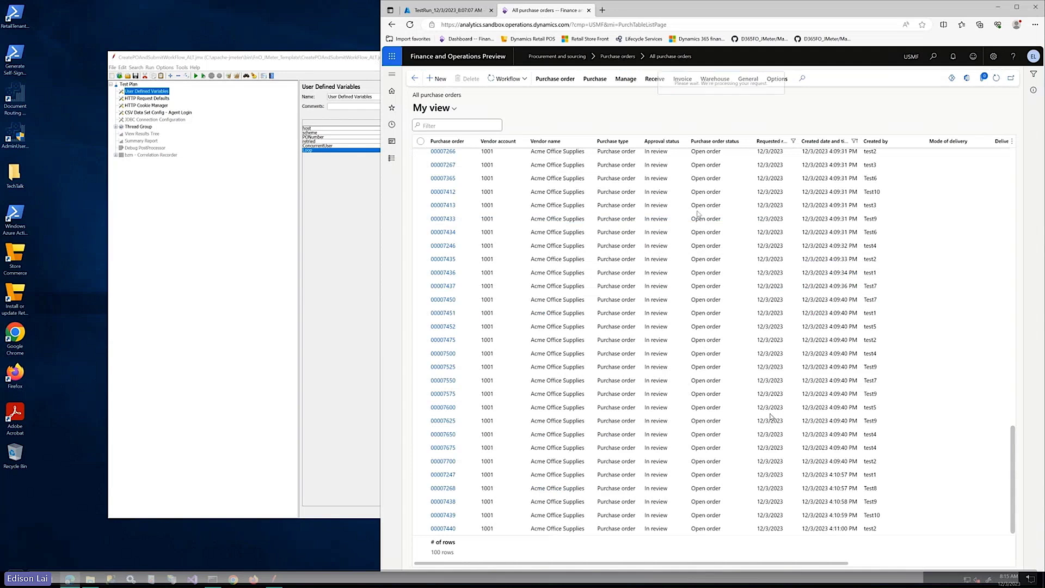
scroll(481, 430, up, 7)
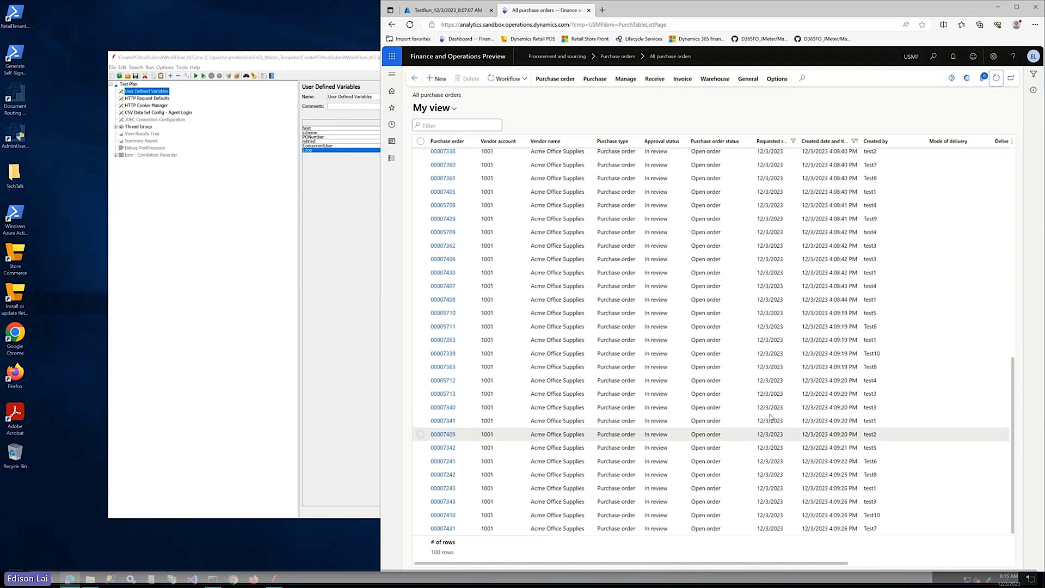
scroll(767, 415, up, 1)
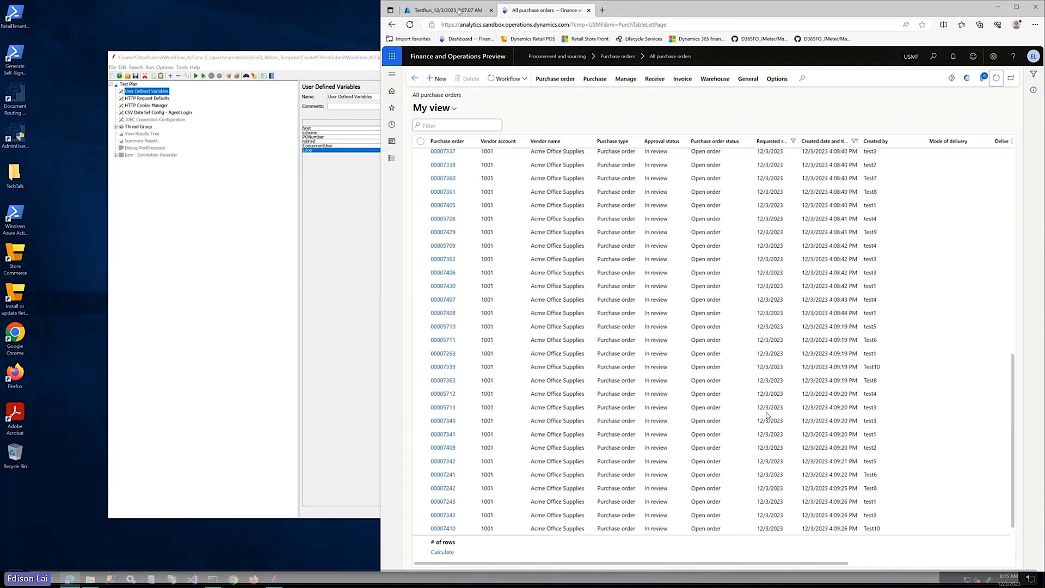
click(458, 10)
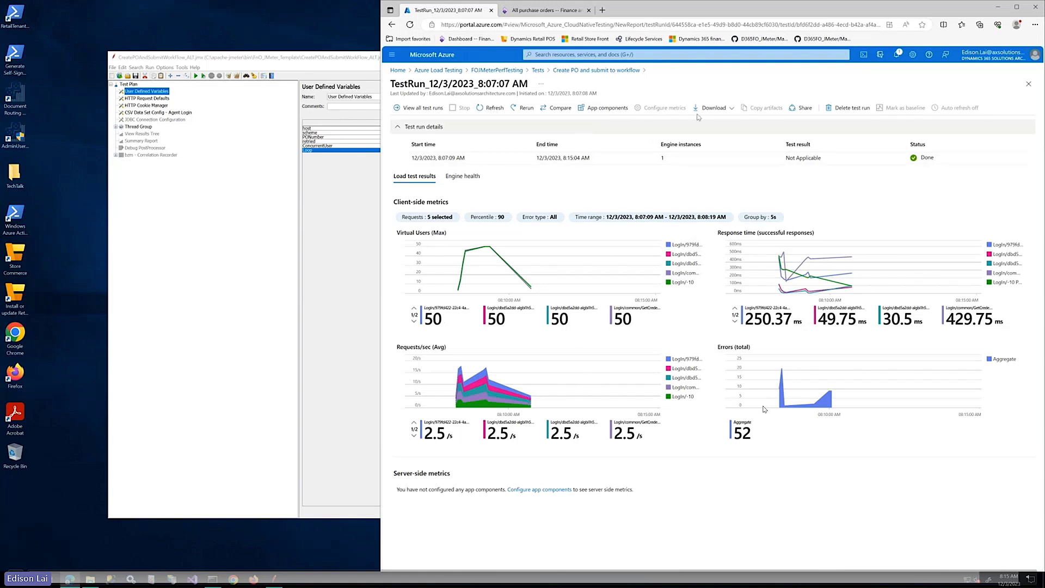
click(730, 109)
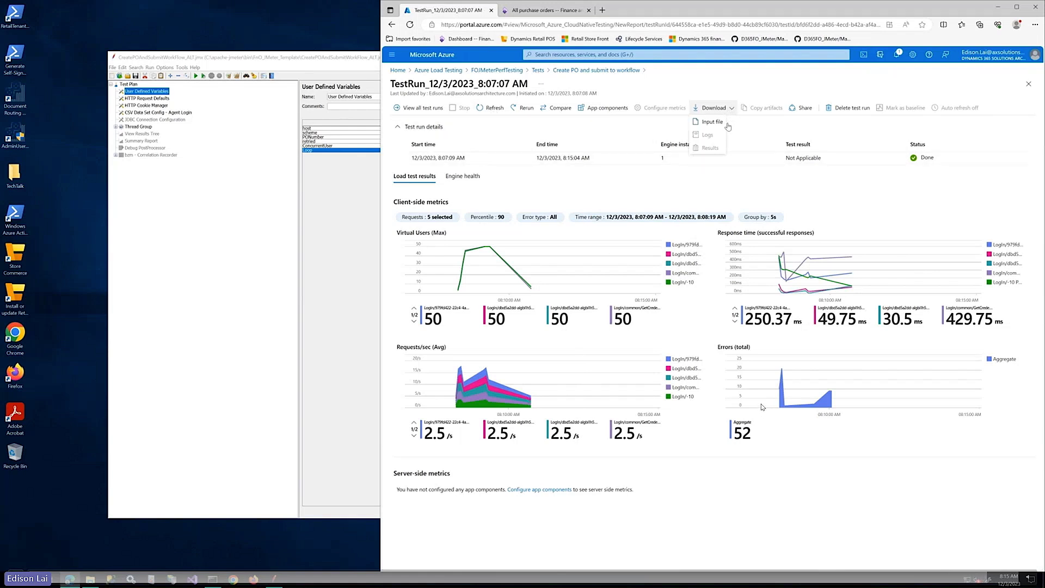